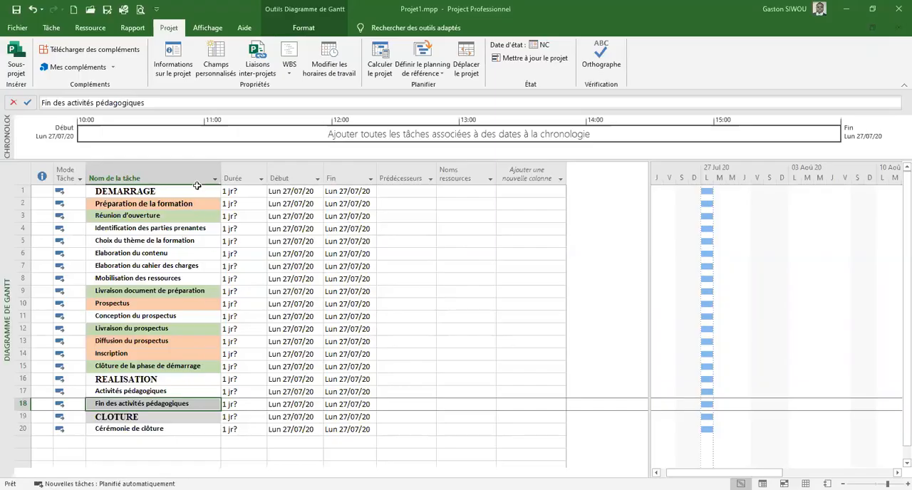
Widen the task name column (Nom de la tâche) in the Gantt table
{"action": "left_click", "coordinate": [183, 241]}
{"action": "left_click_drag", "start_coordinate": [221, 171], "coordinate": [267, 178]}
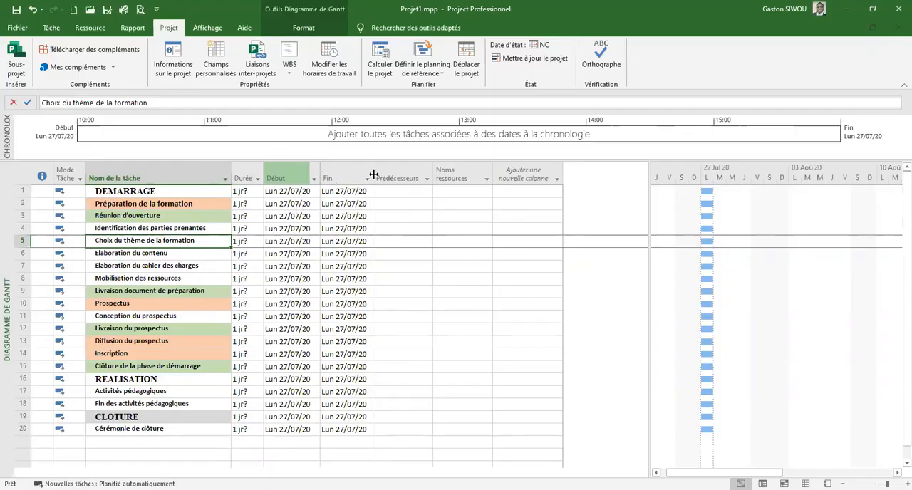
{"action": "left_click_drag", "start_coordinate": [232, 174], "coordinate": [248, 172]}
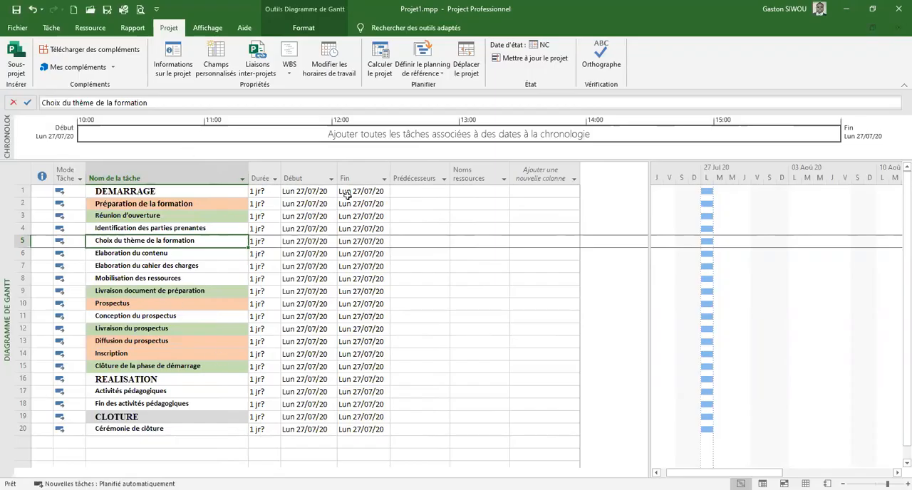
{"action": "left_click_drag", "start_coordinate": [248, 171], "coordinate": [268, 170]}
{"action": "mouse_move", "coordinate": [599, 169]}
{"action": "left_mouse_down"}
{"action": "mouse_move", "coordinate": [585, 165]}
{"action": "mouse_move", "coordinate": [602, 166]}
{"action": "left_mouse_up"}
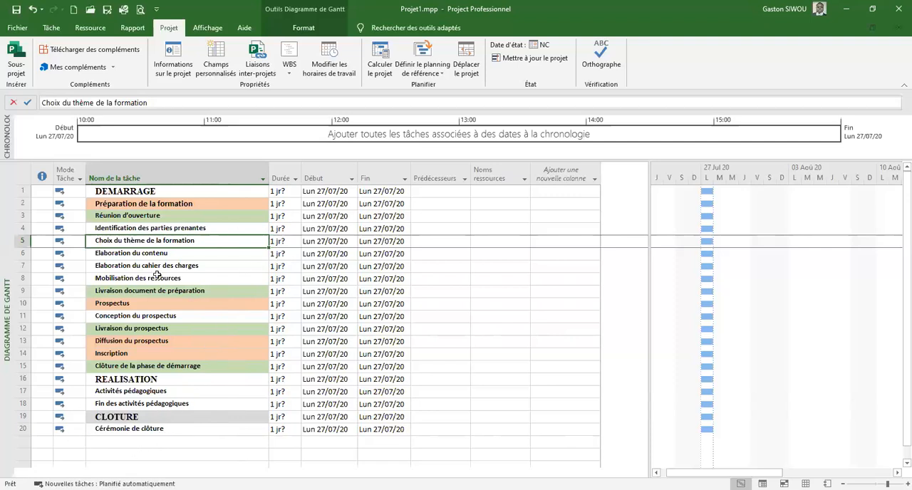
Set the font of the entire DEMARRAGE row to Arial, size 14
{"action": "left_click", "coordinate": [27, 191]}
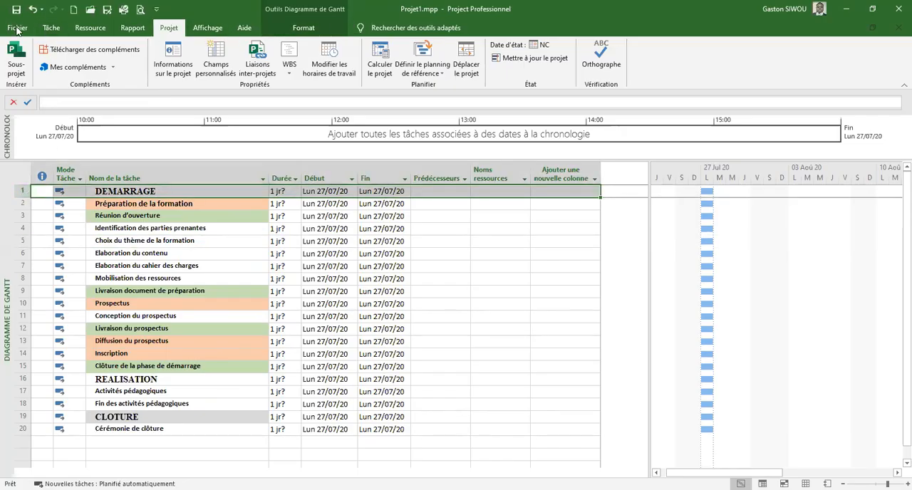
{"action": "left_click", "coordinate": [51, 28]}
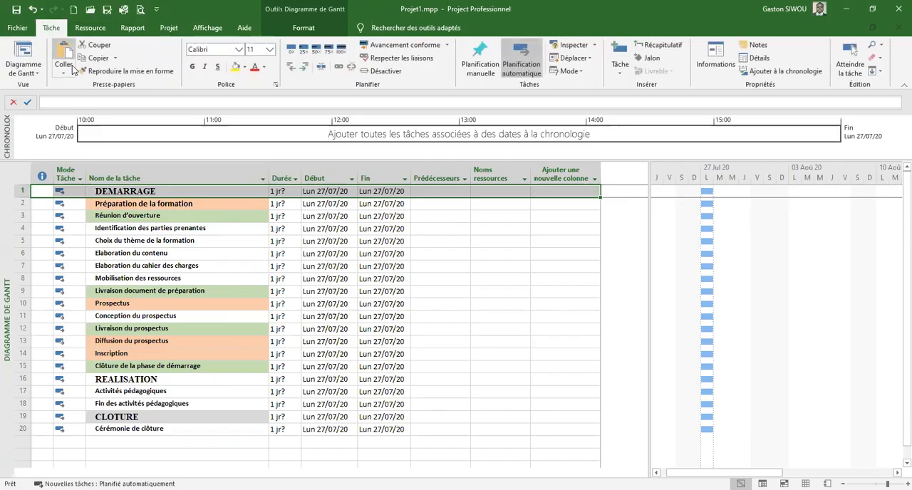
{"action": "left_click", "coordinate": [239, 49]}
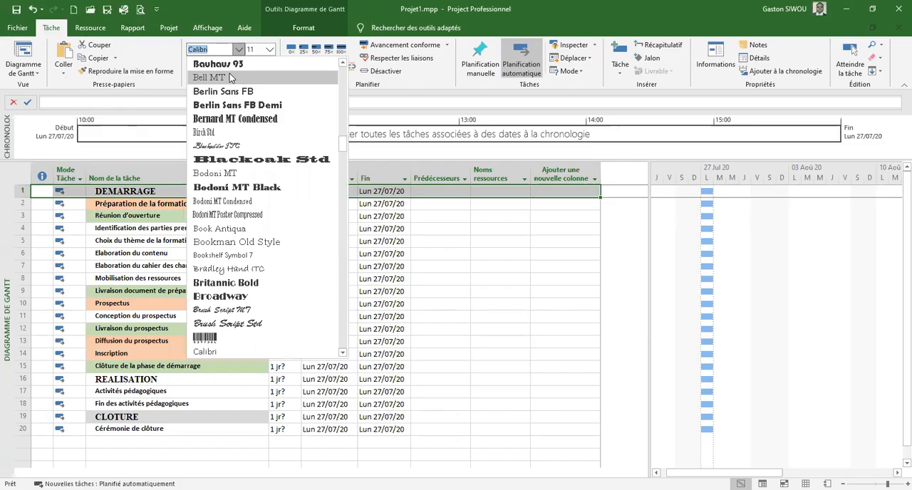
{"action": "type", "text": "Arial"}
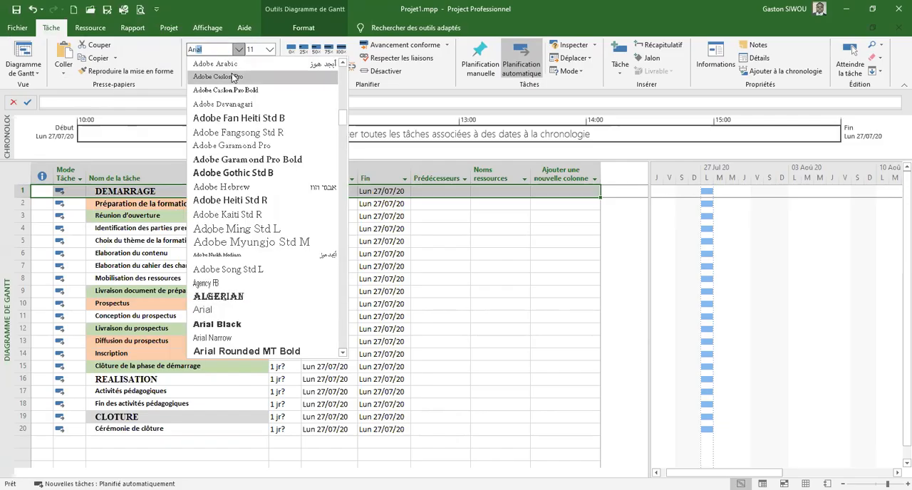
{"action": "left_click", "coordinate": [203, 310]}
{"action": "left_click", "coordinate": [270, 50]}
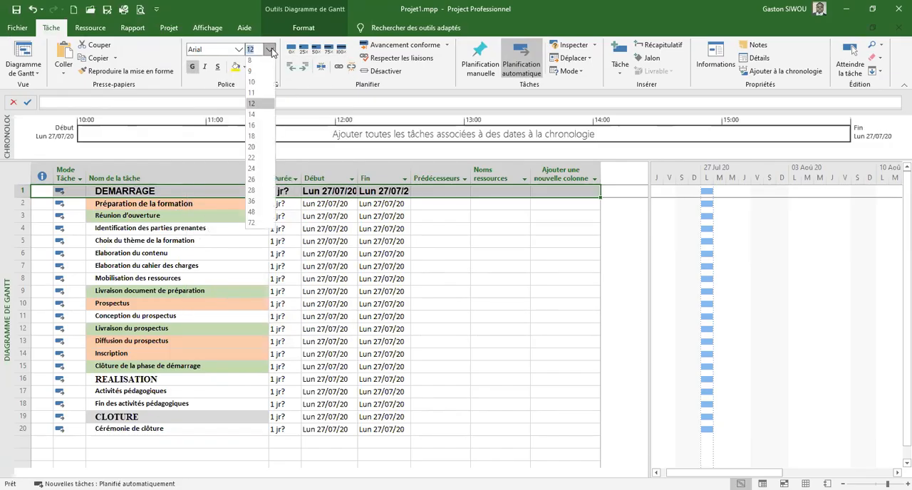
{"action": "left_click", "coordinate": [256, 121]}
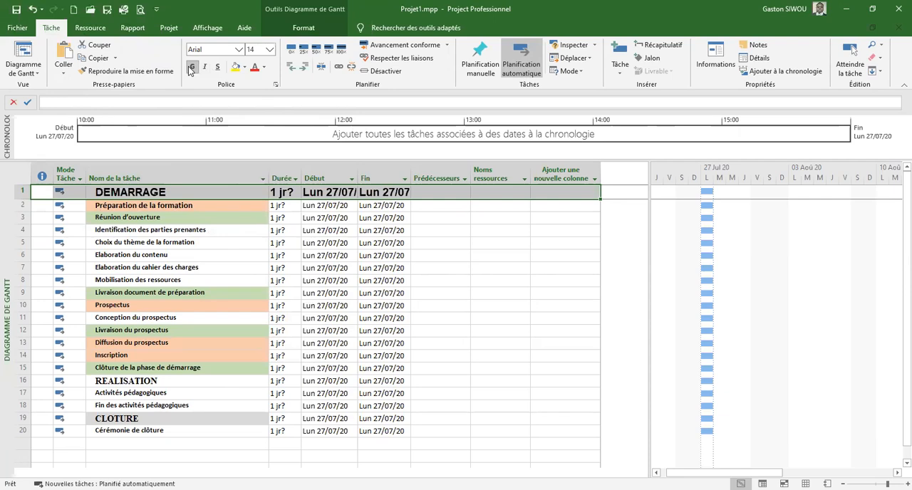
Fill the background of the DEMARRAGE row with a light gold theme colour
{"action": "left_click", "coordinate": [244, 67]}
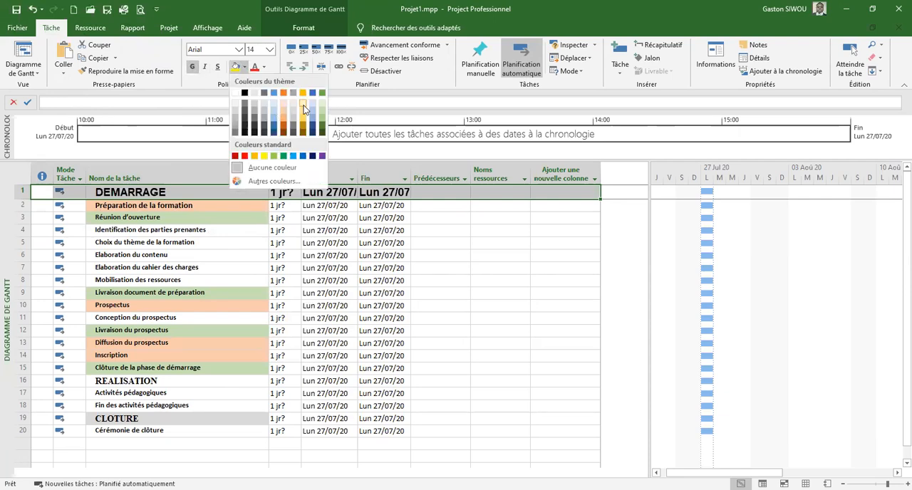
{"action": "left_click", "coordinate": [304, 107]}
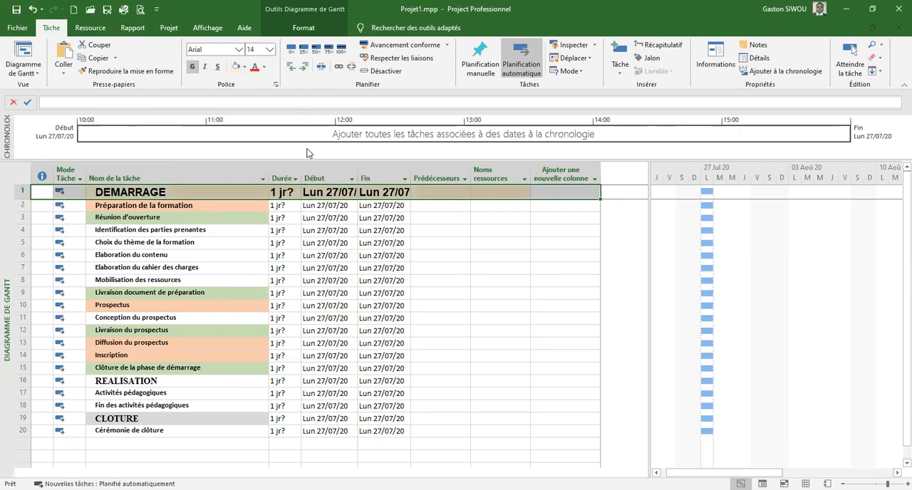
{"action": "left_click", "coordinate": [245, 67]}
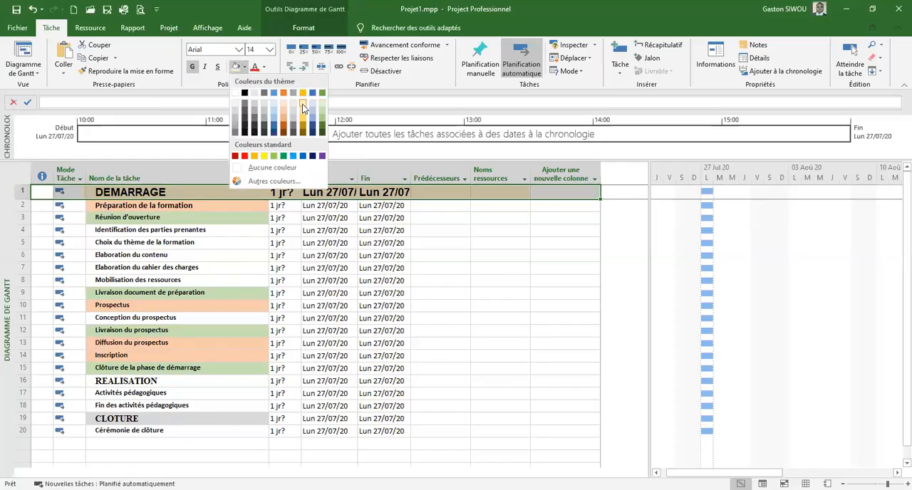
{"action": "left_click", "coordinate": [278, 242]}
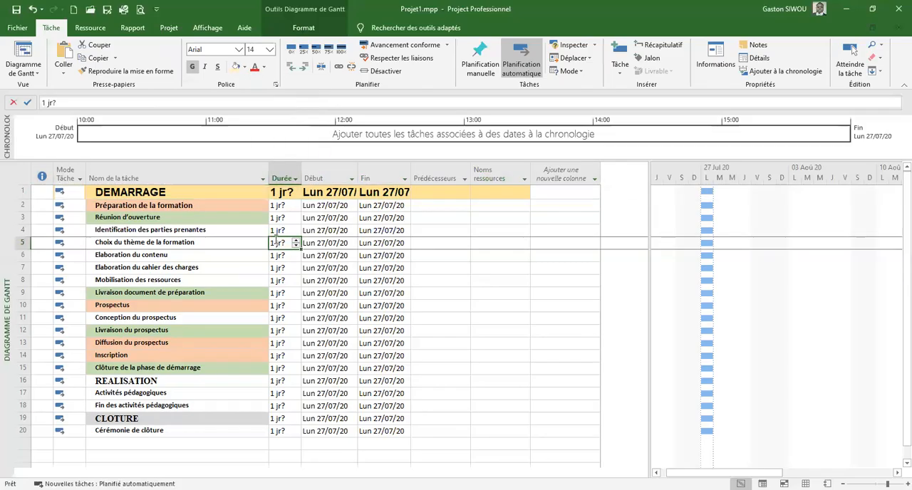
Change the text colour of the entire DEMARRAGE row to dark blue
{"action": "left_click", "coordinate": [22, 191]}
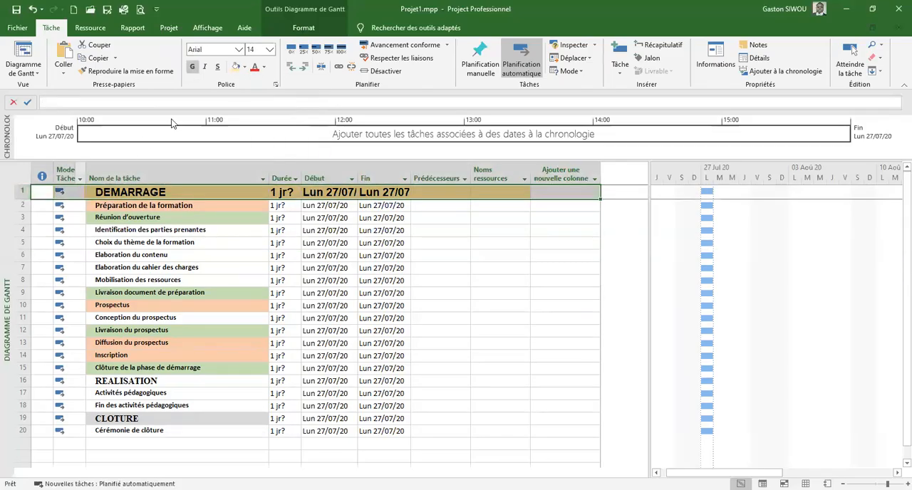
{"action": "left_click", "coordinate": [263, 67]}
{"action": "left_click", "coordinate": [331, 170]}
{"action": "left_click", "coordinate": [300, 279]}
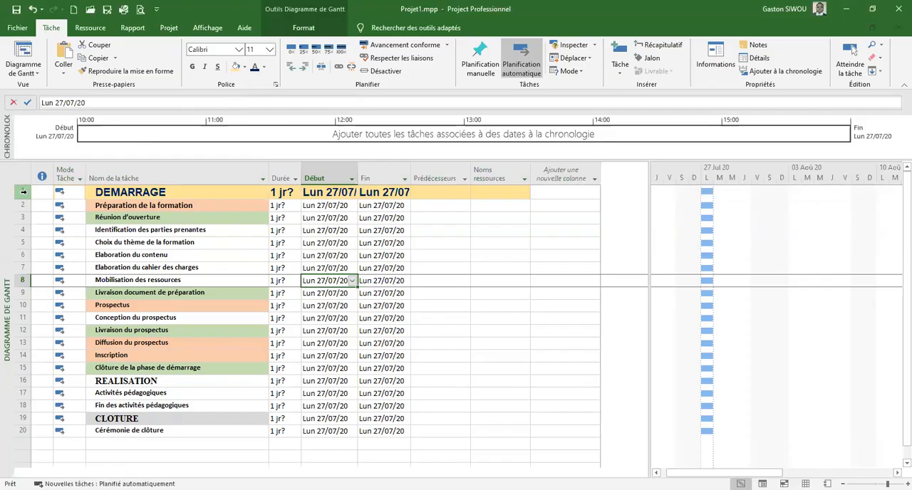
Copy the formatting of the DEMARRAGE row to the REALISATION and CLOTURE rows
{"action": "left_click", "coordinate": [22, 191]}
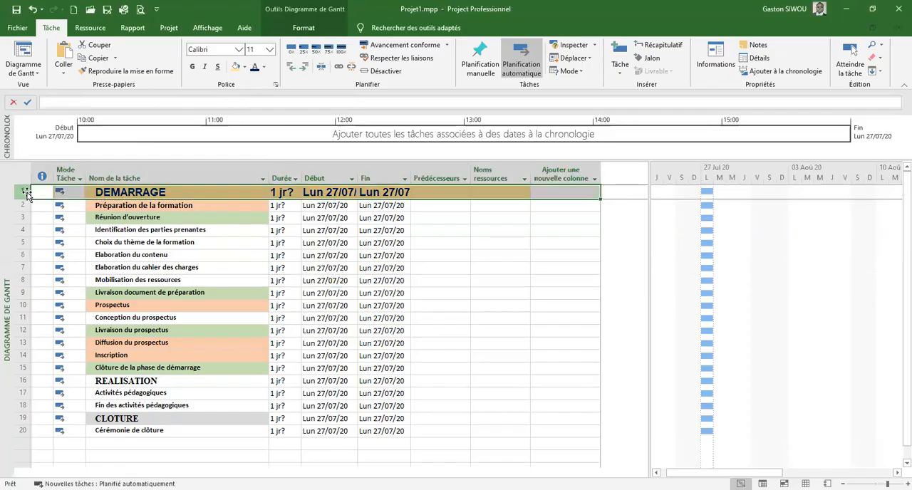
{"action": "left_click", "coordinate": [95, 71]}
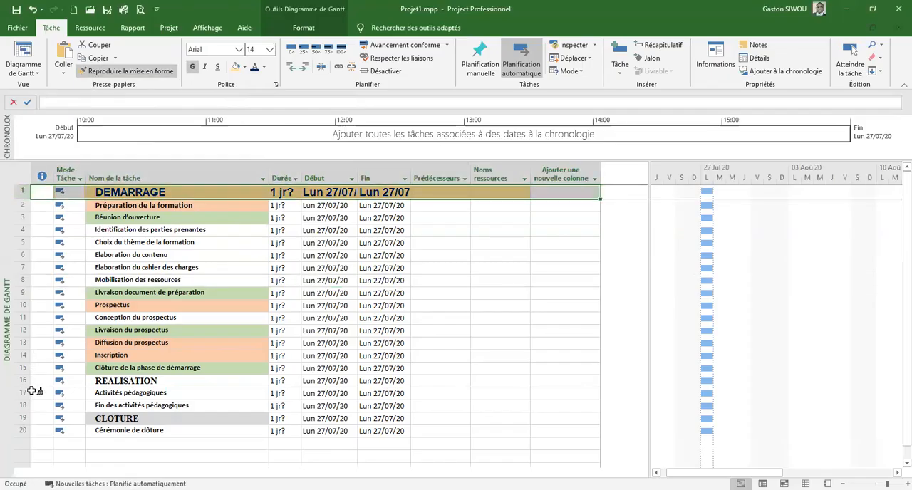
{"action": "left_click", "coordinate": [23, 381]}
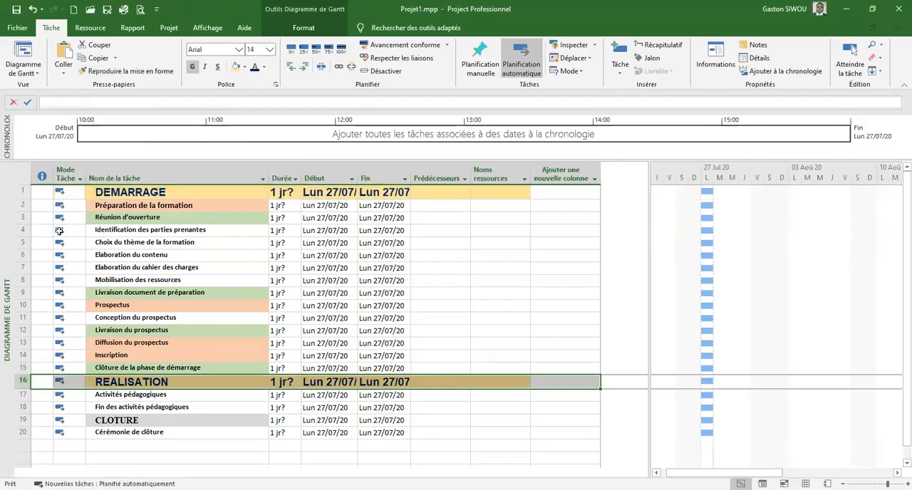
{"action": "left_click", "coordinate": [121, 74]}
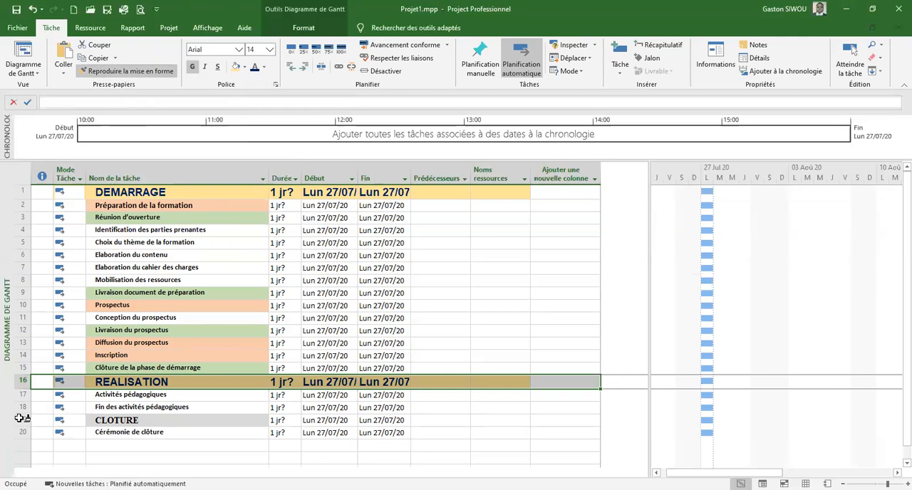
{"action": "left_click", "coordinate": [20, 420]}
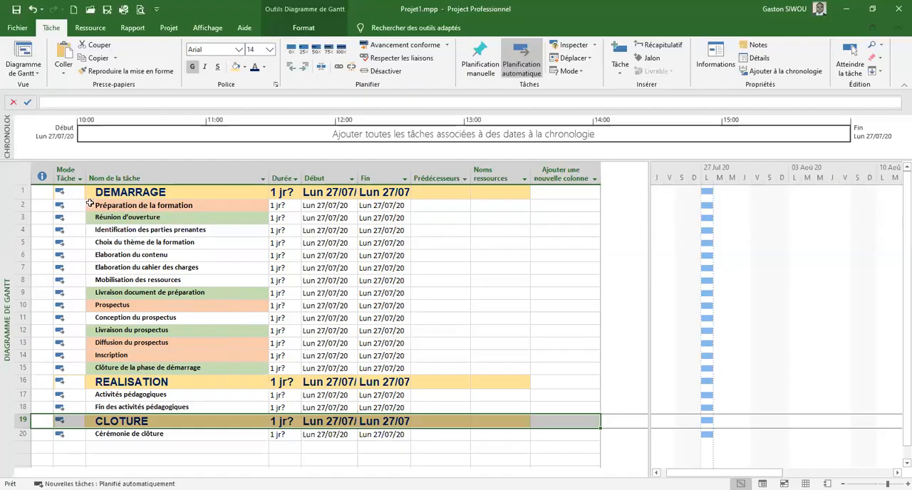
Set the font of the entire Préparation de la formation row to Times New Roman, size 12
{"action": "left_click", "coordinate": [20, 205]}
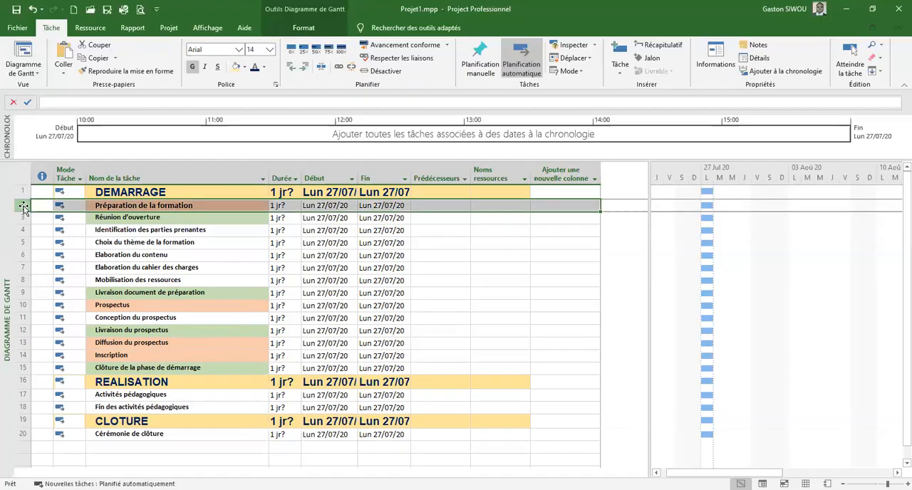
{"action": "left_click", "coordinate": [238, 49]}
{"action": "type", "text": "T"}
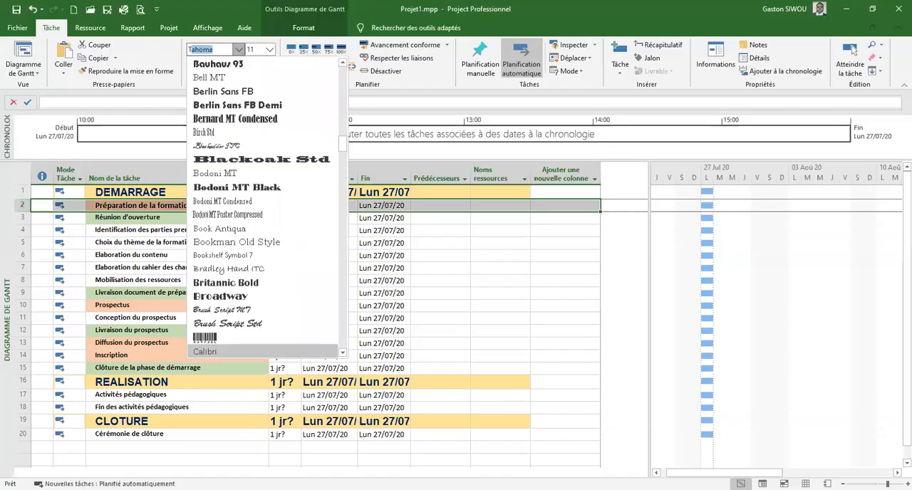
{"action": "type", "text": "imes New Ro"}
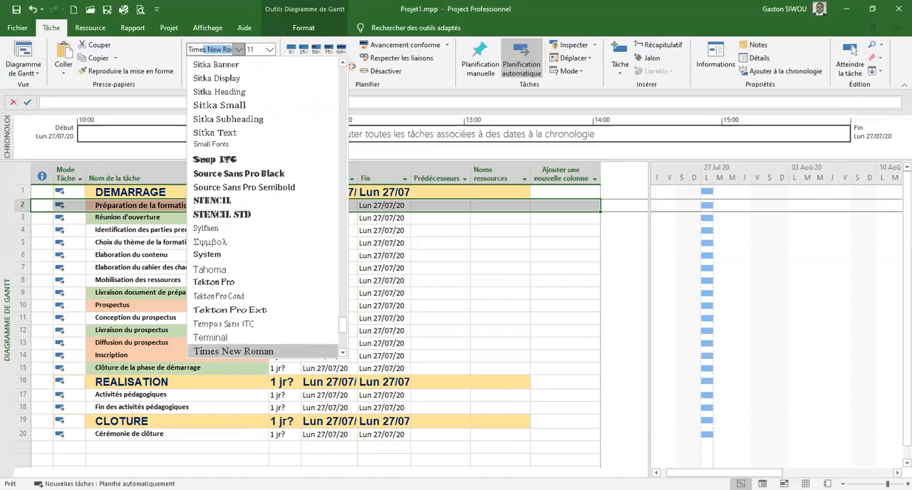
{"action": "left_click", "coordinate": [255, 350]}
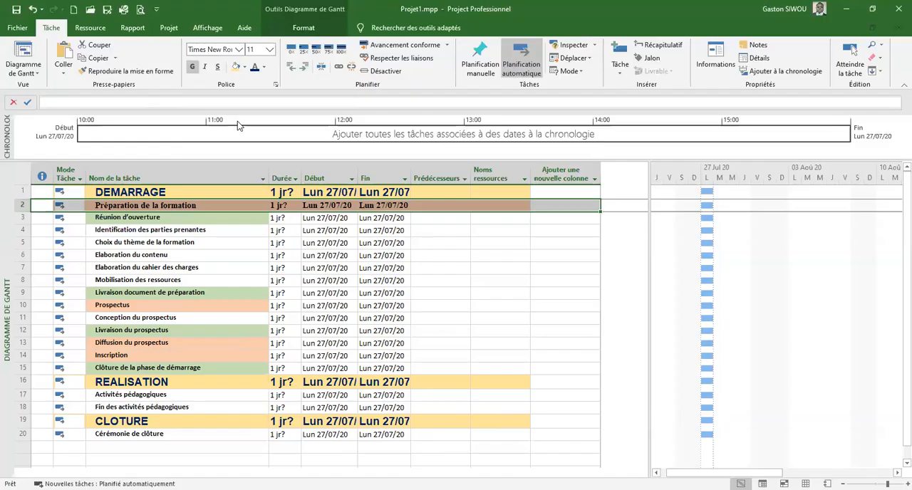
{"action": "left_click", "coordinate": [270, 49]}
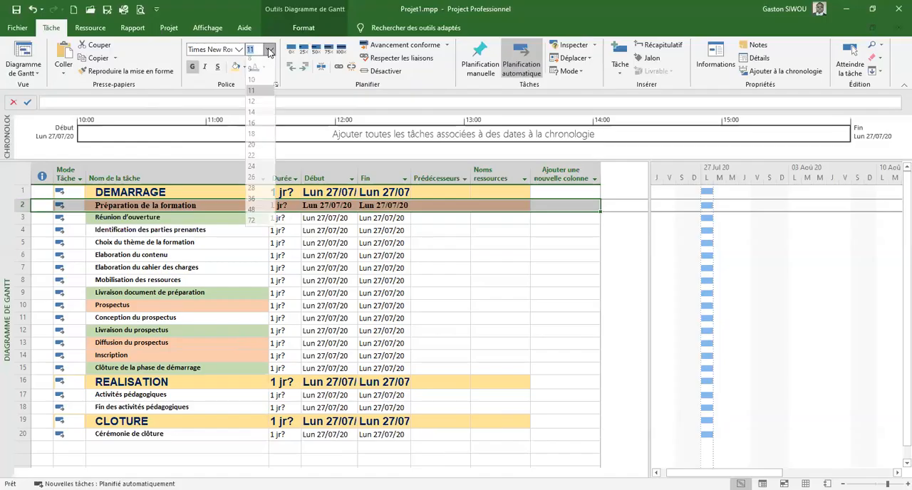
{"action": "left_click", "coordinate": [257, 104]}
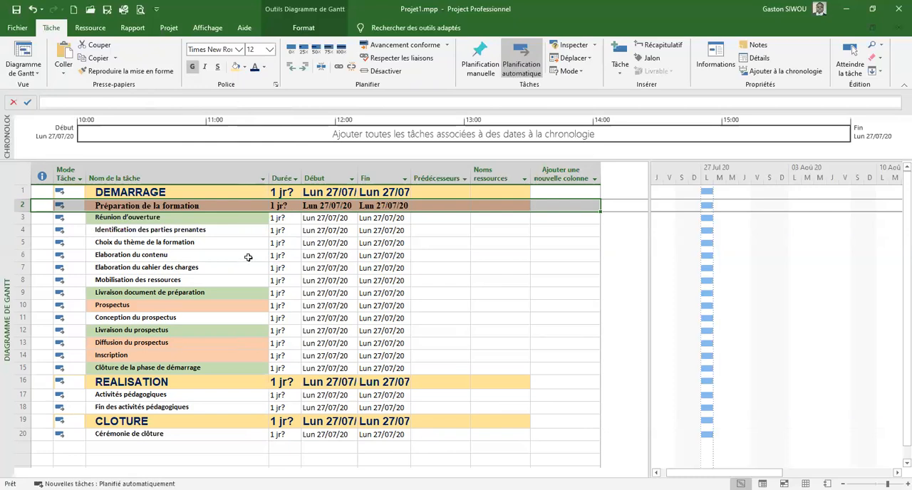
Change the text colour of the Préparation de la formation row to purple
{"action": "left_click", "coordinate": [265, 67]}
{"action": "left_click", "coordinate": [340, 173]}
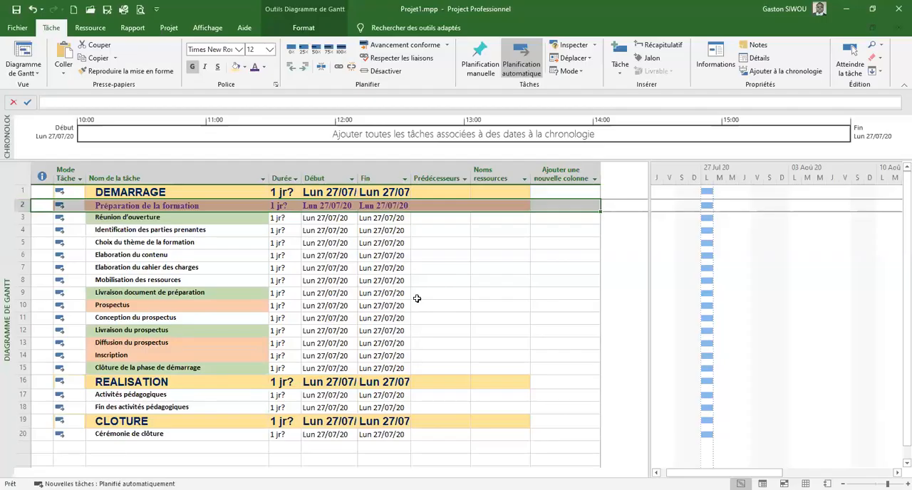
{"action": "left_click", "coordinate": [417, 293]}
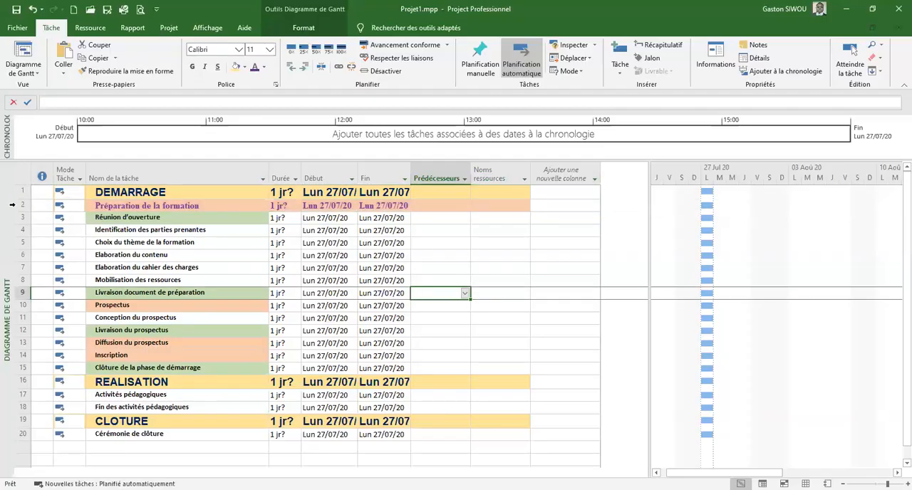
Copy the Préparation de la formation row's formatting to the Prospectus row and to rows 13 to 15, Diffusion du prospectus through Clôture de la phase de démarrage
{"action": "left_click", "coordinate": [15, 206]}
{"action": "left_click", "coordinate": [87, 73]}
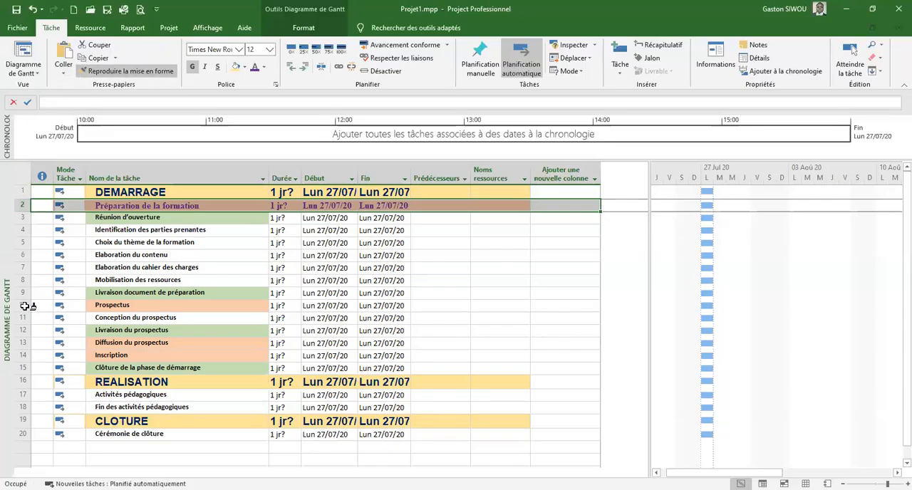
{"action": "left_click", "coordinate": [22, 305]}
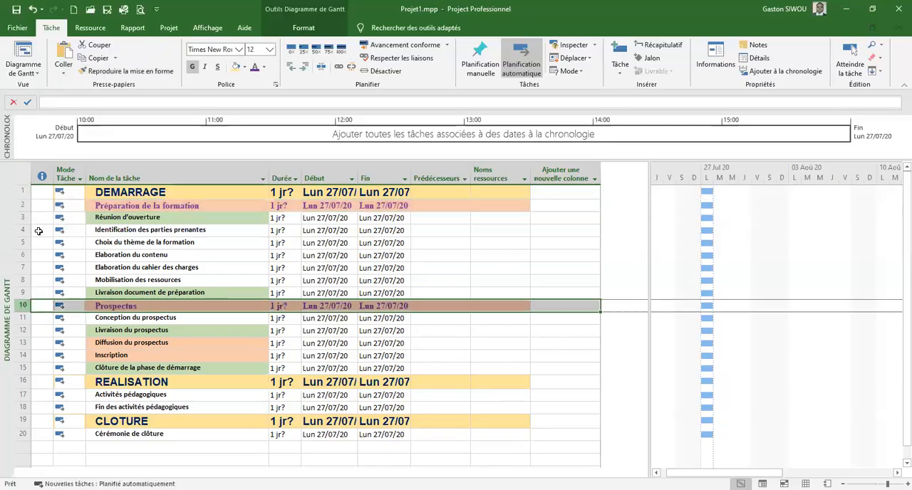
{"action": "left_click", "coordinate": [108, 74]}
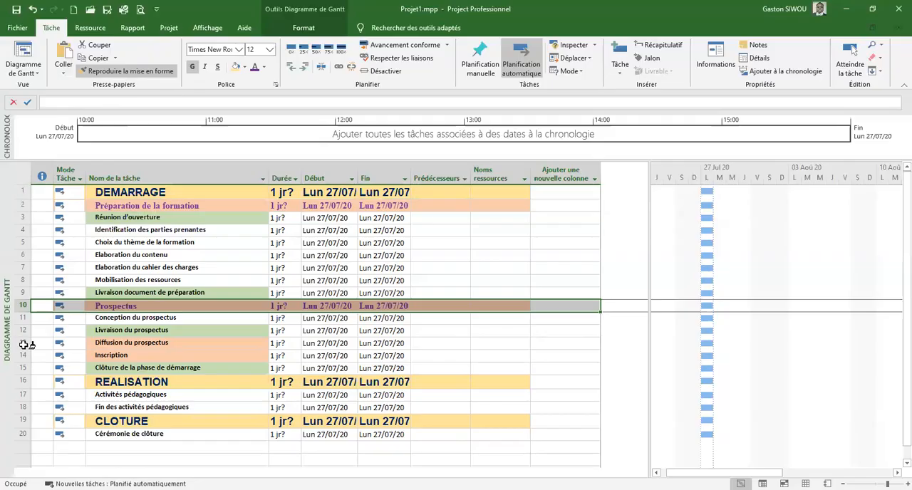
{"action": "left_click_drag", "start_coordinate": [23, 344], "coordinate": [22, 368]}
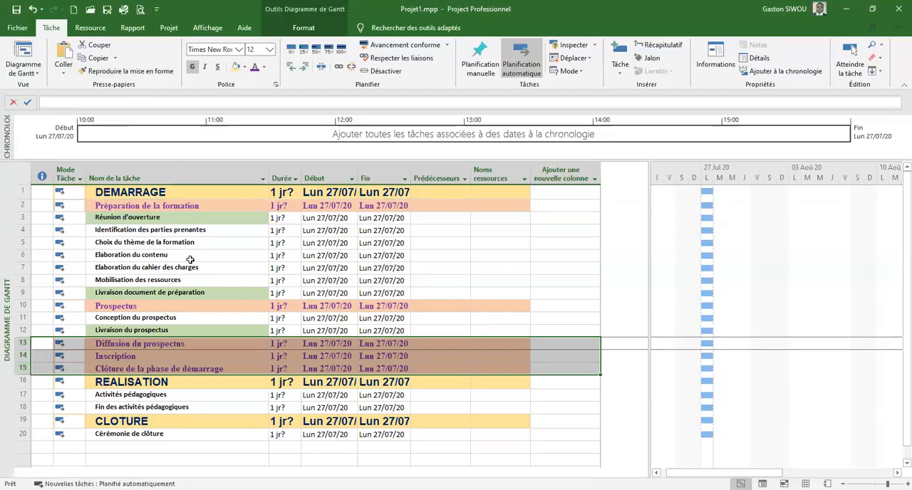
{"action": "left_click", "coordinate": [493, 420]}
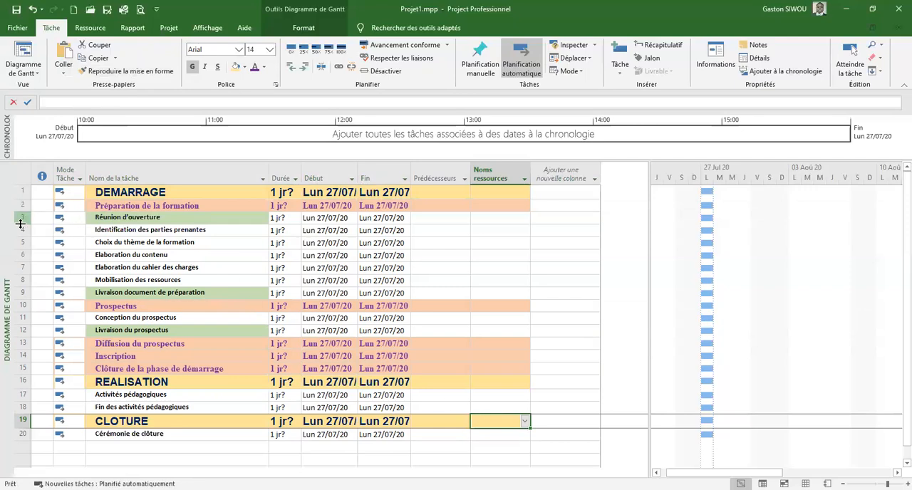
Remove the green background fill from the Réunion d'ouverture row
{"action": "left_click", "coordinate": [19, 219]}
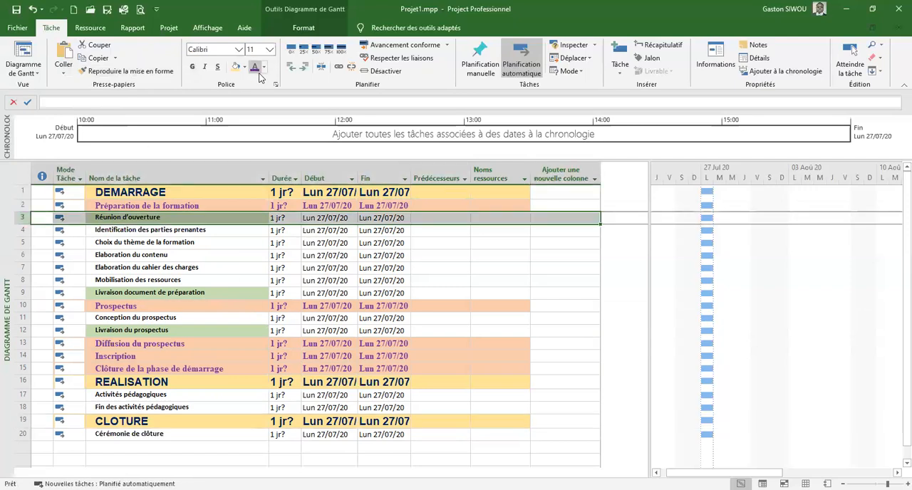
{"action": "left_click", "coordinate": [243, 69]}
{"action": "left_click", "coordinate": [246, 171]}
Remove the green background fill from the Livraison document de préparation and Livraison du prospectus rows
{"action": "left_click", "coordinate": [20, 293]}
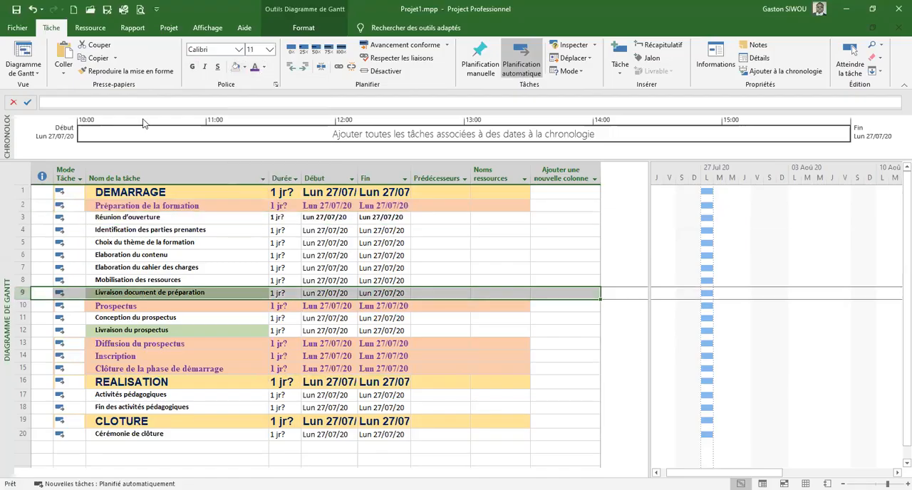
{"action": "left_click", "coordinate": [236, 66]}
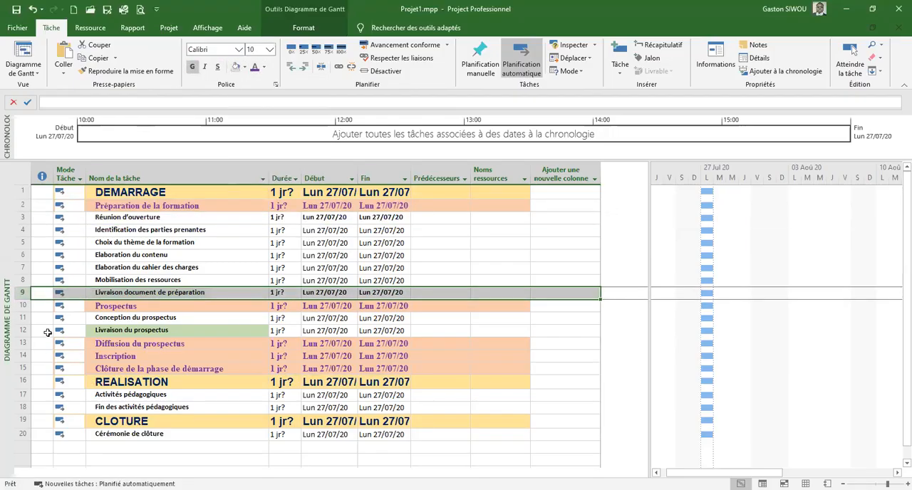
{"action": "left_click", "coordinate": [21, 330]}
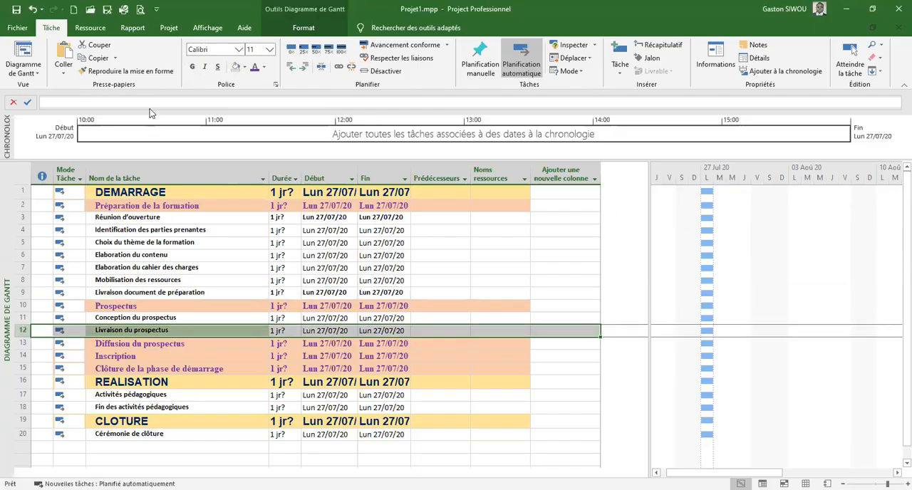
{"action": "left_click", "coordinate": [234, 70]}
{"action": "left_click", "coordinate": [212, 343]}
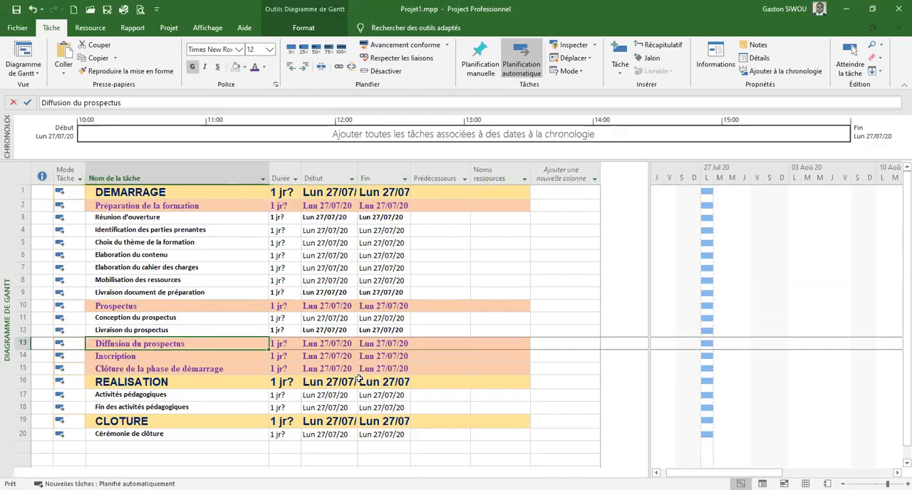
{"action": "left_click", "coordinate": [582, 282]}
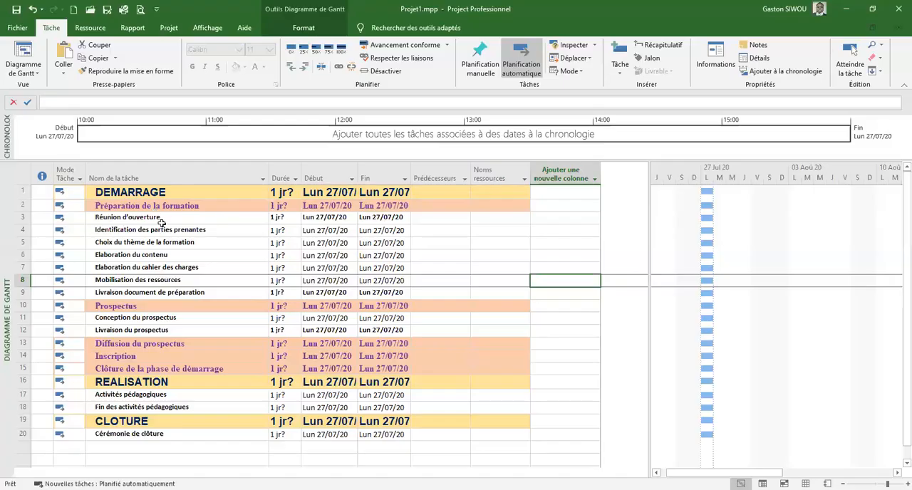
Indent the Préparation de la formation task one level to make it a subtask of DEMARRAGE
{"action": "left_click", "coordinate": [126, 192]}
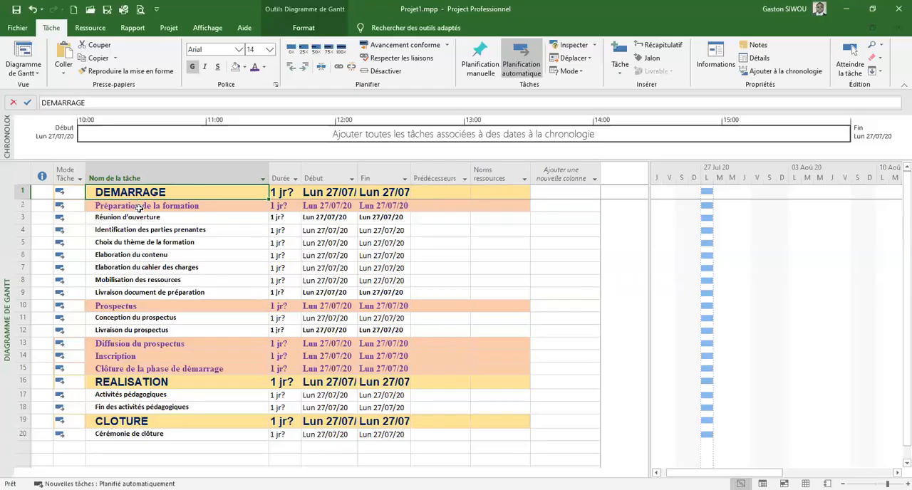
{"action": "left_click", "coordinate": [139, 207]}
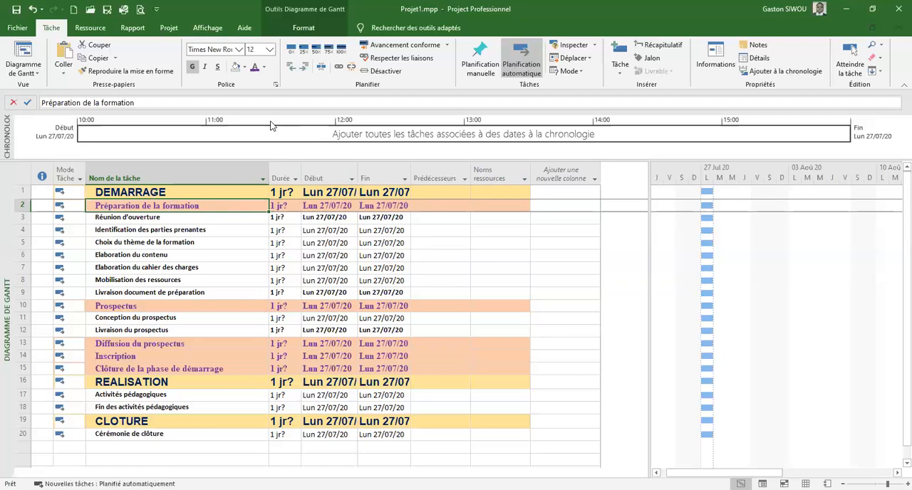
{"action": "left_click", "coordinate": [302, 68]}
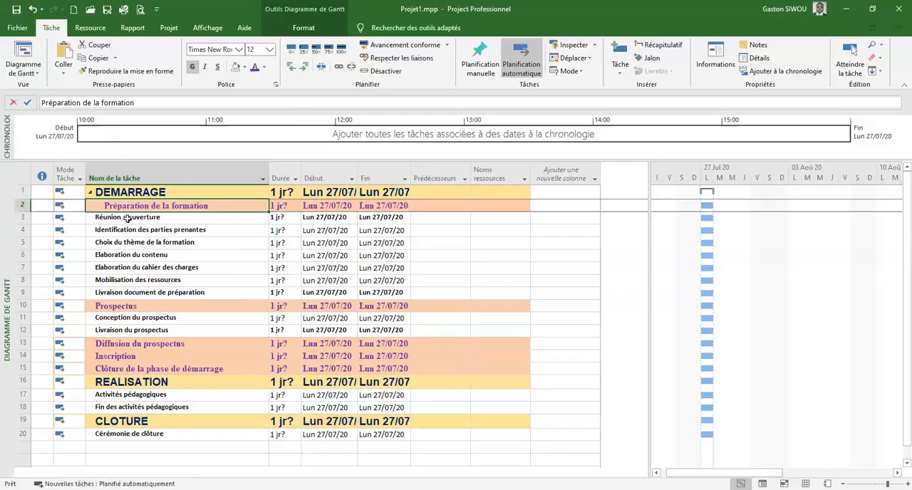
Indent tasks 3 to 9, Réunion d'ouverture through Livraison document de préparation, two levels so they become subtasks of Préparation de la formation
{"action": "left_click_drag", "start_coordinate": [127, 217], "coordinate": [127, 293]}
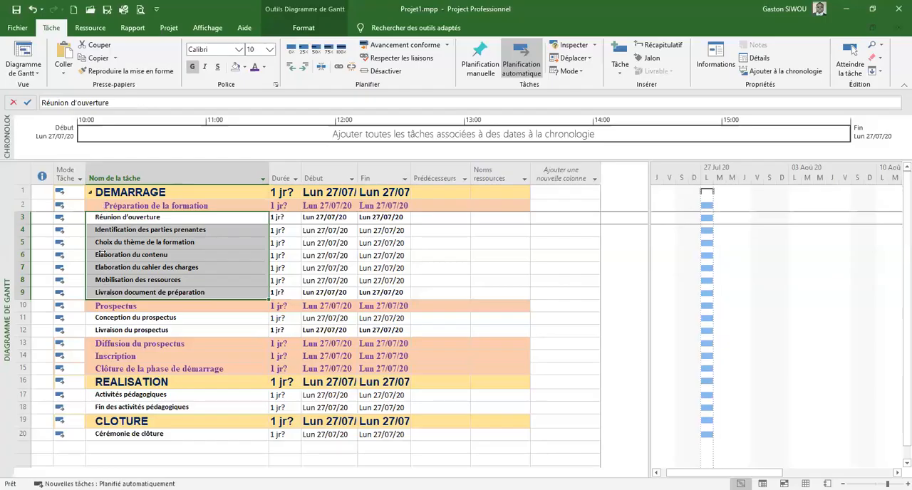
{"action": "left_click", "coordinate": [230, 244]}
{"action": "left_click_drag", "start_coordinate": [149, 217], "coordinate": [146, 292]}
{"action": "left_click", "coordinate": [304, 67]}
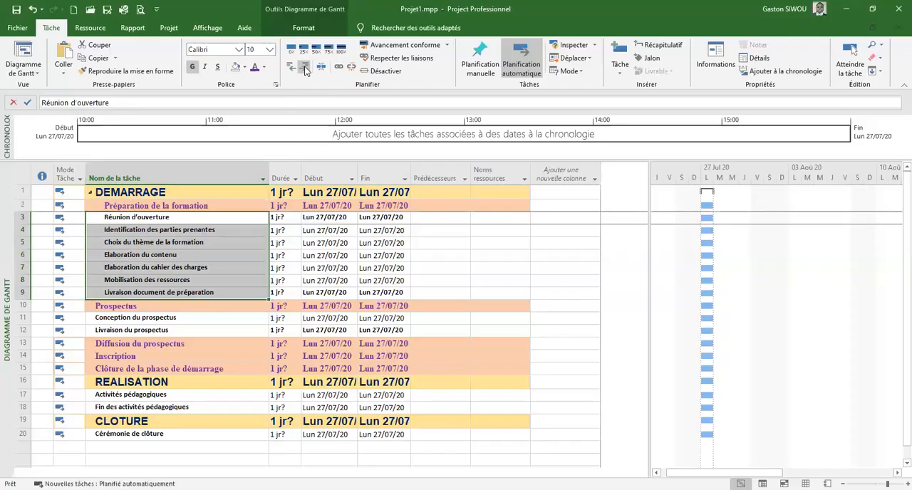
{"action": "left_click", "coordinate": [304, 67]}
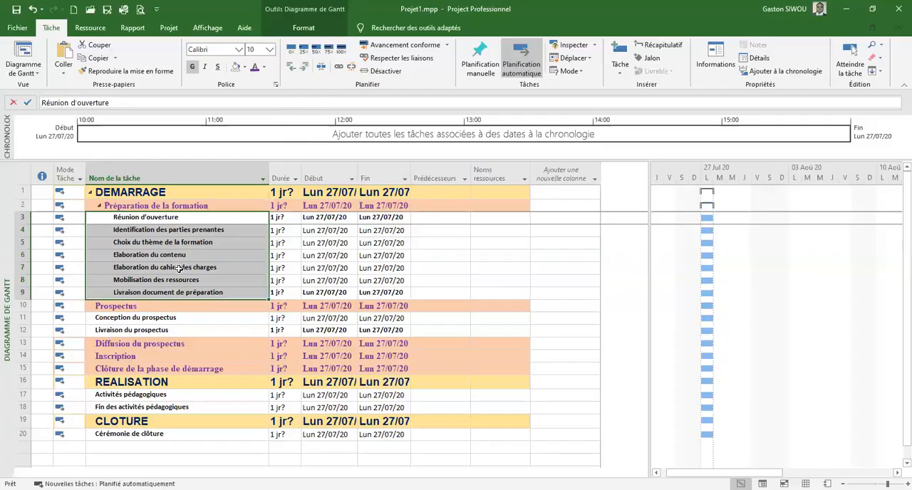
Toggle the display of the Préparation de la formation subtasks to check their grouping, leaving them collapsed
{"action": "left_click", "coordinate": [100, 206]}
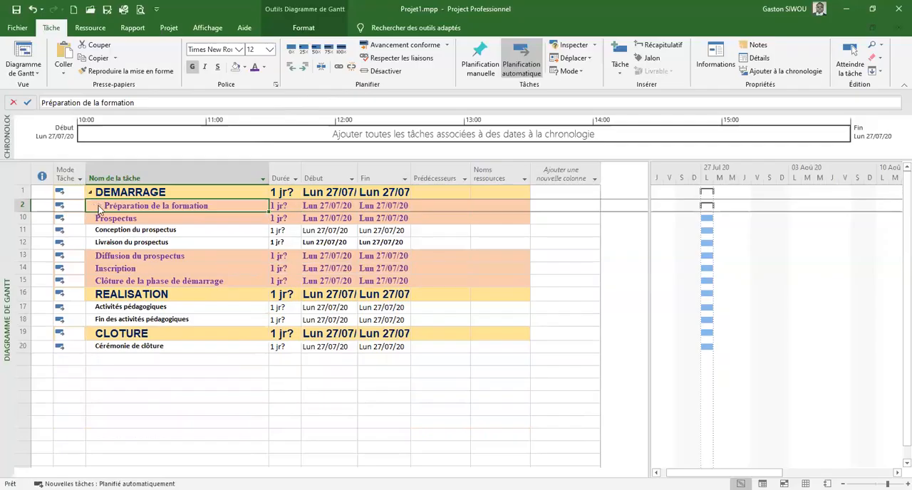
{"action": "left_click", "coordinate": [99, 206]}
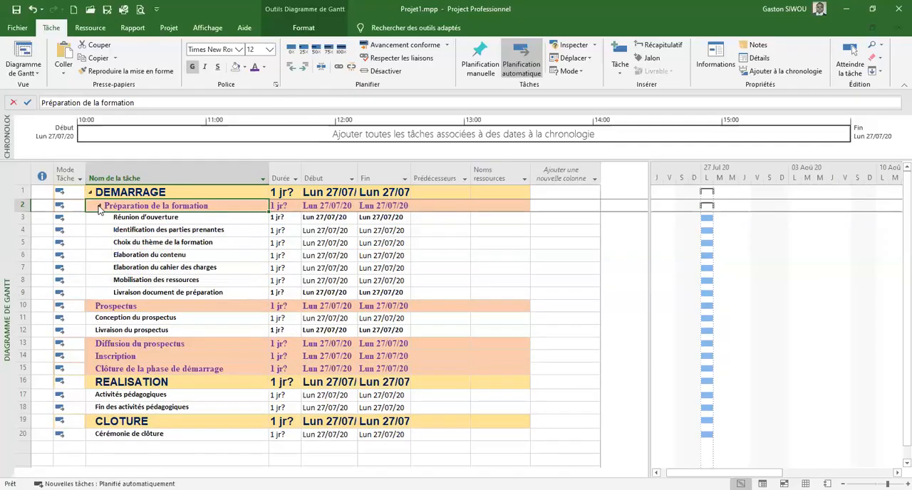
{"action": "left_click", "coordinate": [100, 207]}
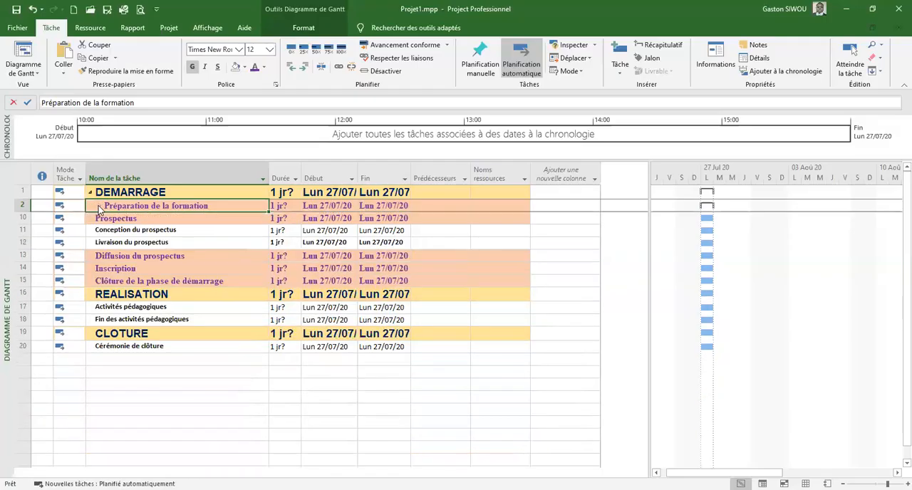
{"action": "left_click", "coordinate": [99, 207]}
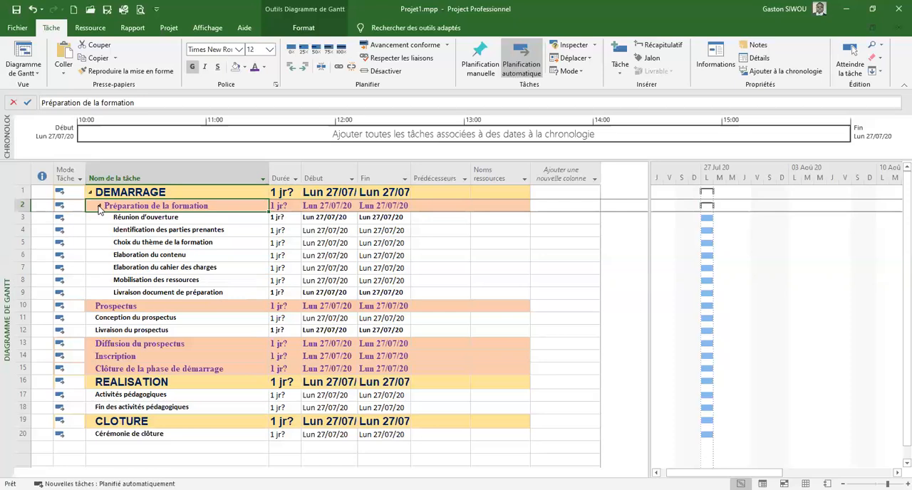
{"action": "left_click", "coordinate": [100, 207]}
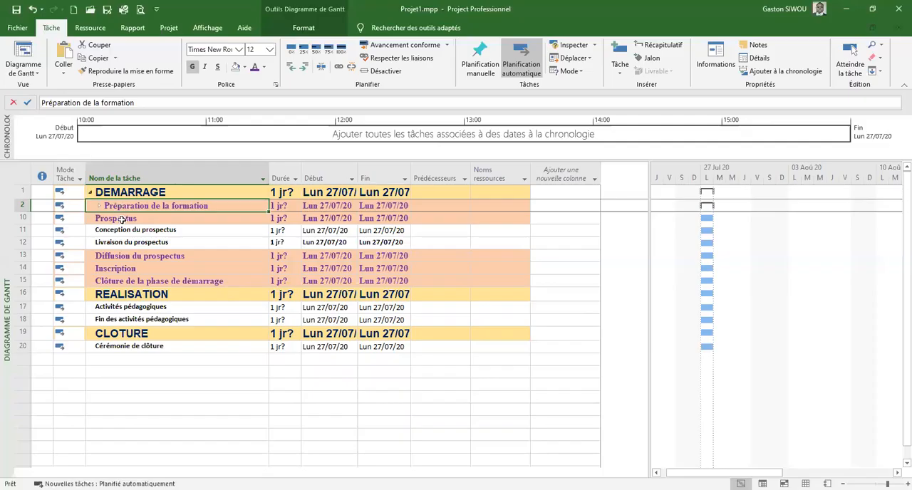
Indent Prospectus one level under DEMARRAGE, and Conception du prospectus and Livraison du prospectus two levels as its subtasks
{"action": "left_click", "coordinate": [122, 219]}
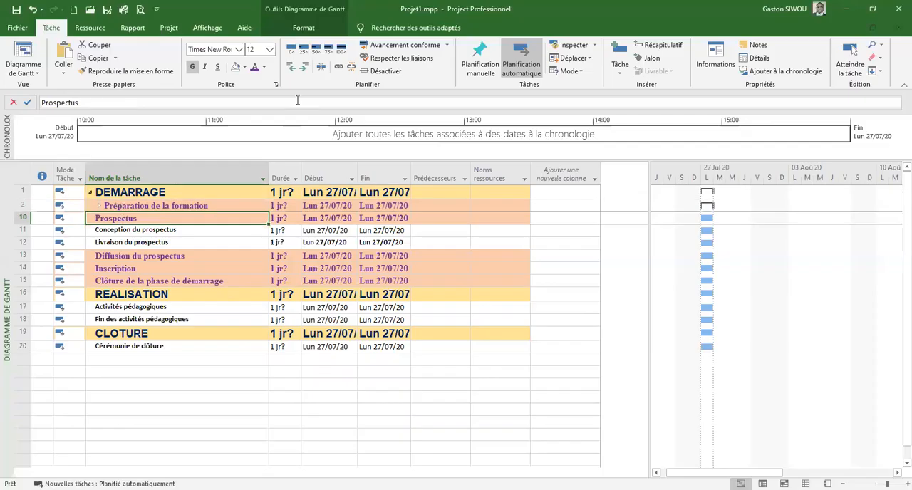
{"action": "left_click", "coordinate": [305, 67]}
{"action": "left_click", "coordinate": [116, 232]}
{"action": "left_click_drag", "start_coordinate": [118, 239], "coordinate": [119, 243]}
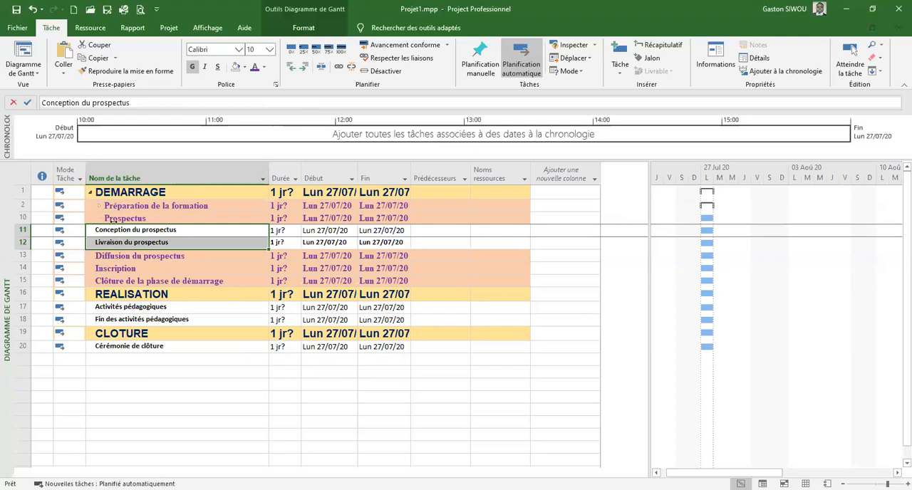
{"action": "left_click", "coordinate": [305, 68]}
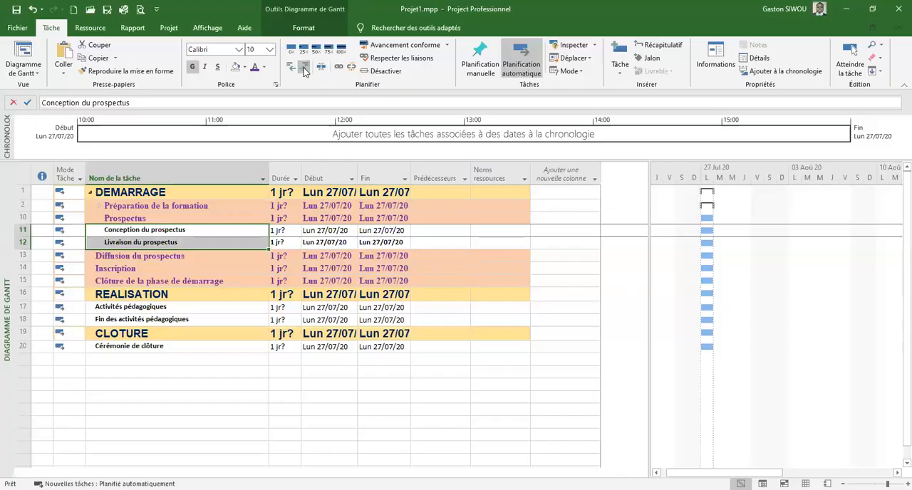
{"action": "left_click", "coordinate": [304, 68]}
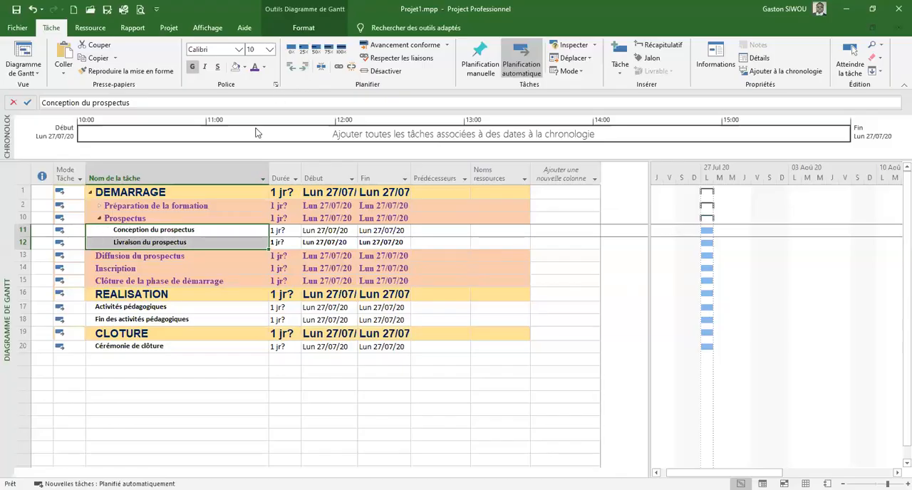
Collapse Prospectus and indent tasks 13 to 15, Diffusion du prospectus through Clôture de la phase de démarrage, one level under DEMARRAGE
{"action": "left_click", "coordinate": [100, 219]}
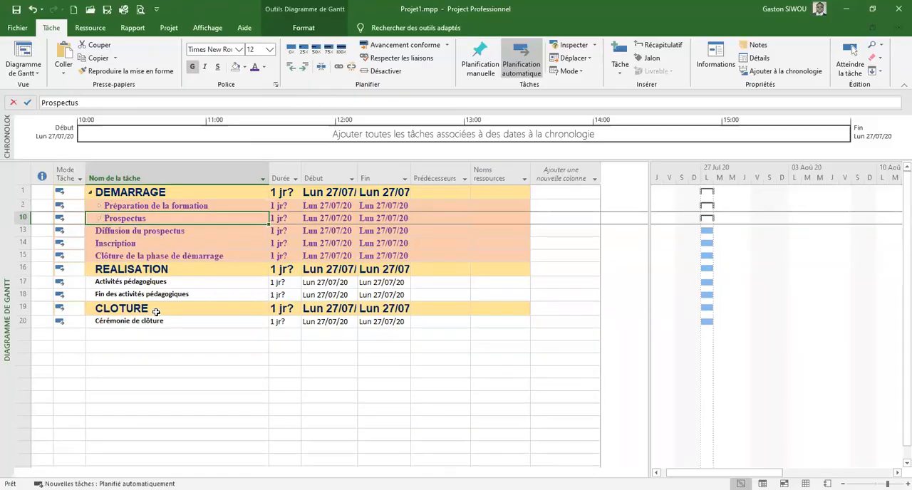
{"action": "left_click_drag", "start_coordinate": [117, 230], "coordinate": [118, 257]}
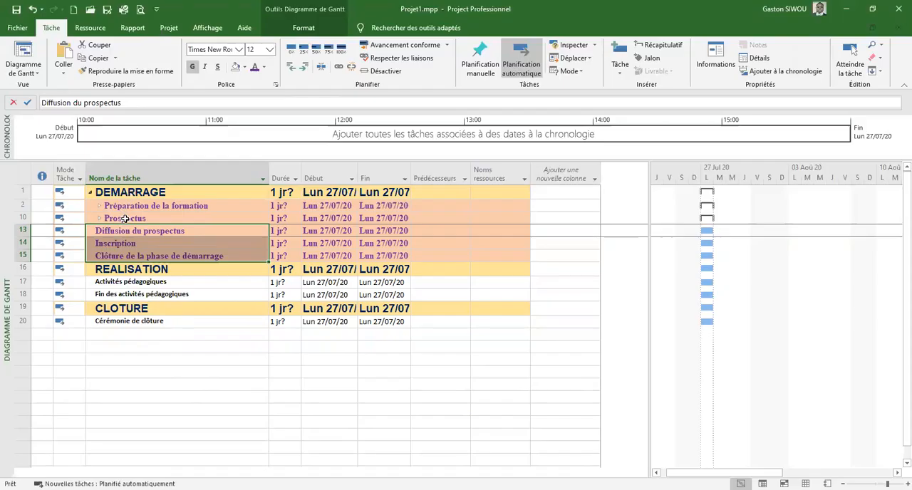
{"action": "left_click", "coordinate": [304, 70]}
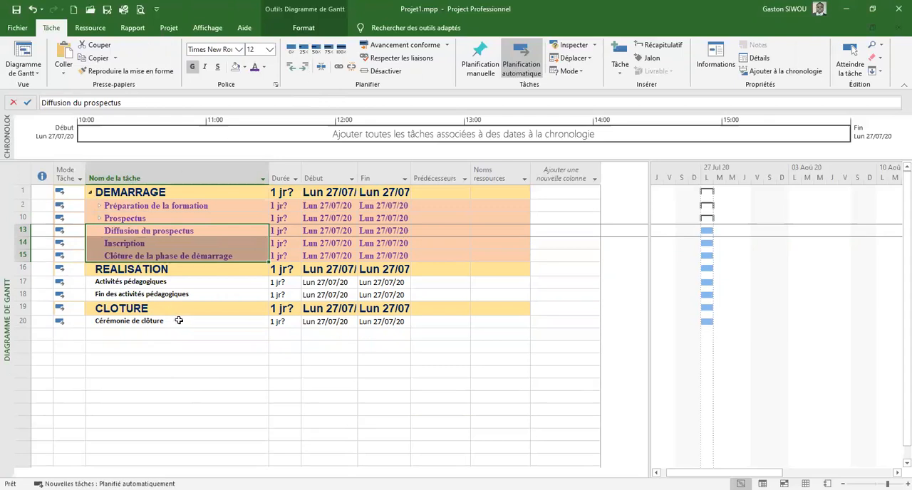
Collapse and expand DEMARRAGE, Préparation de la formation and Prospectus in turn to examine the task hierarchy
{"action": "left_click", "coordinate": [91, 195]}
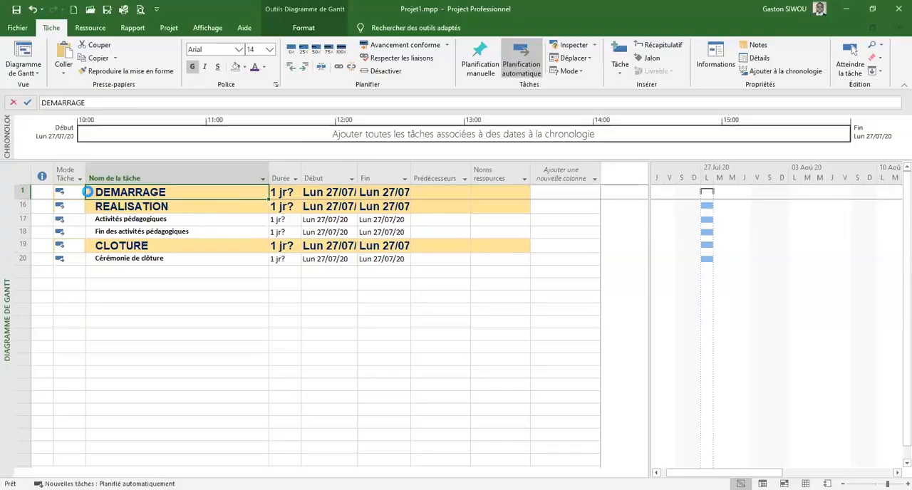
{"action": "left_click", "coordinate": [90, 194]}
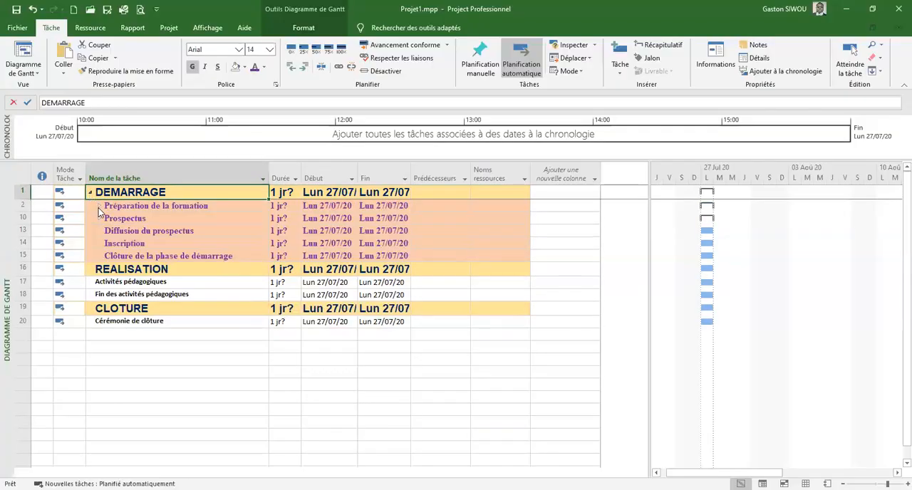
{"action": "left_click", "coordinate": [99, 207]}
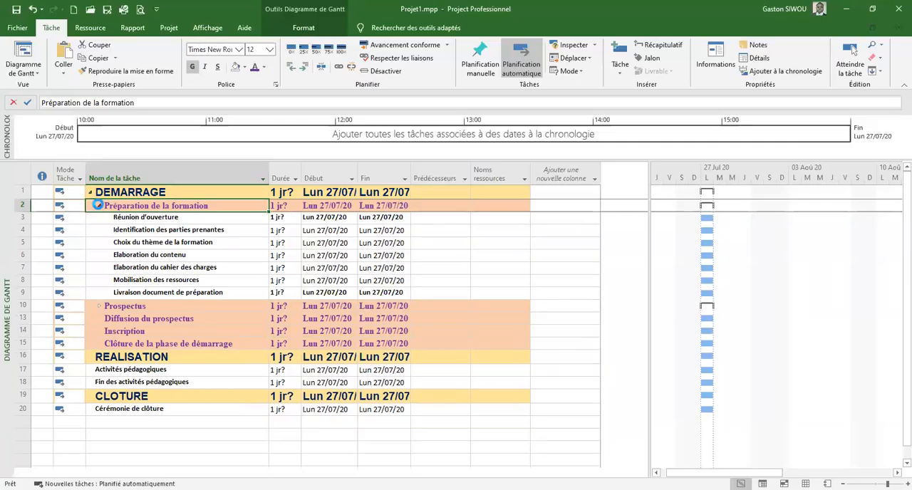
{"action": "left_click", "coordinate": [99, 206]}
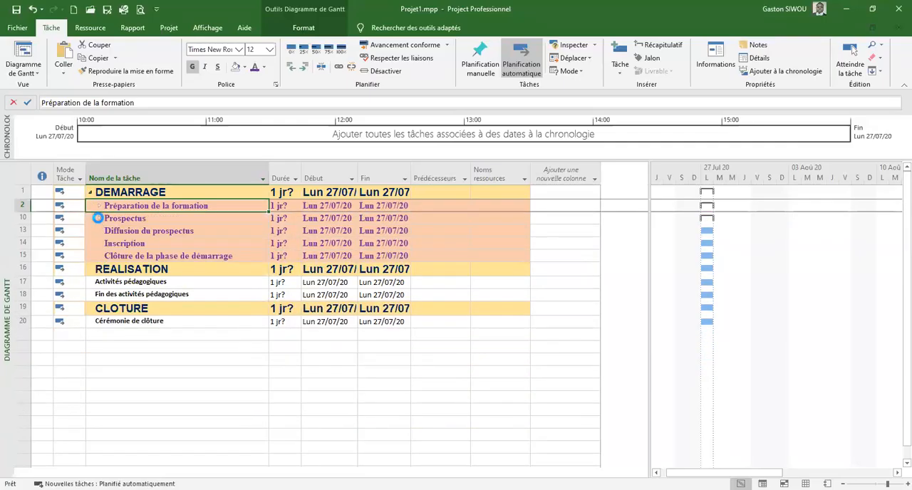
{"action": "left_click", "coordinate": [99, 219]}
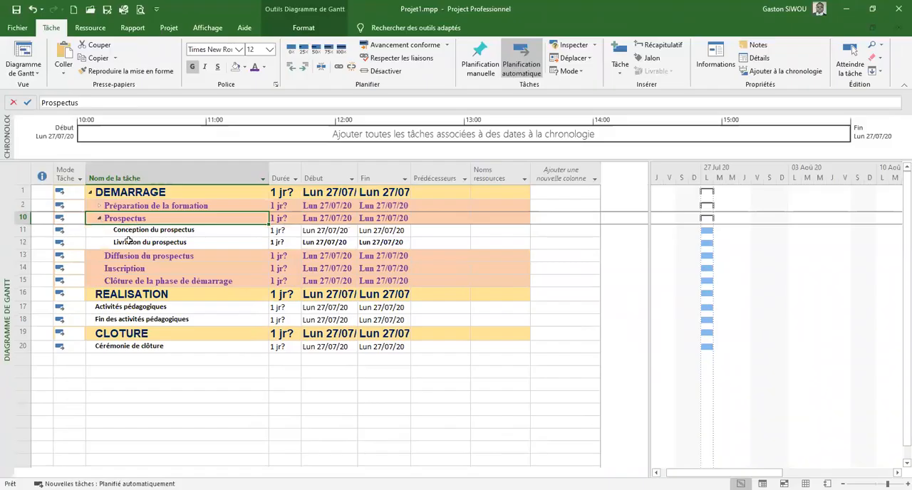
{"action": "left_click", "coordinate": [99, 219]}
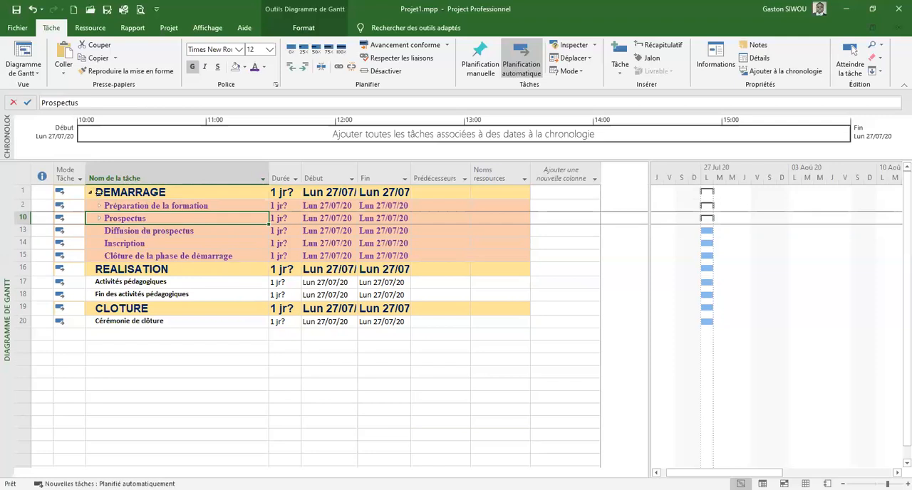
Collapse the DEMARRAGE phase and widen the Début and Fin columns so the full dates fit
{"action": "left_click", "coordinate": [90, 193]}
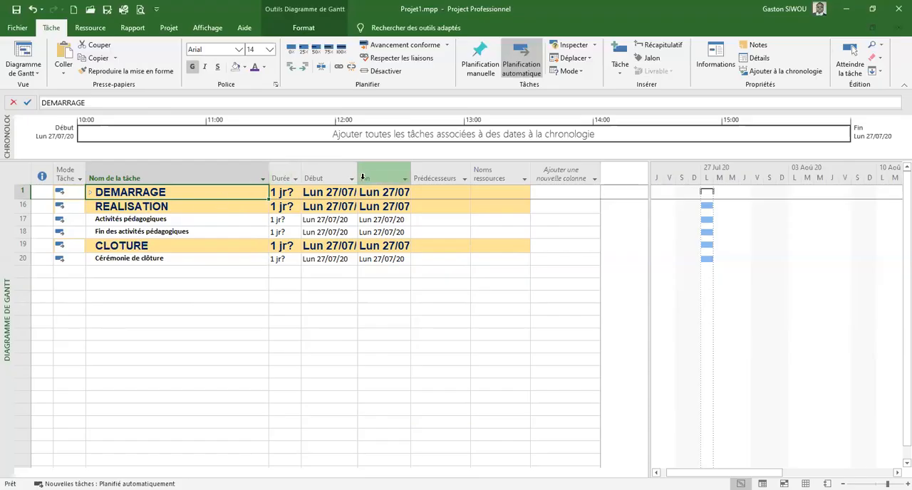
{"action": "left_click_drag", "start_coordinate": [358, 177], "coordinate": [451, 167]}
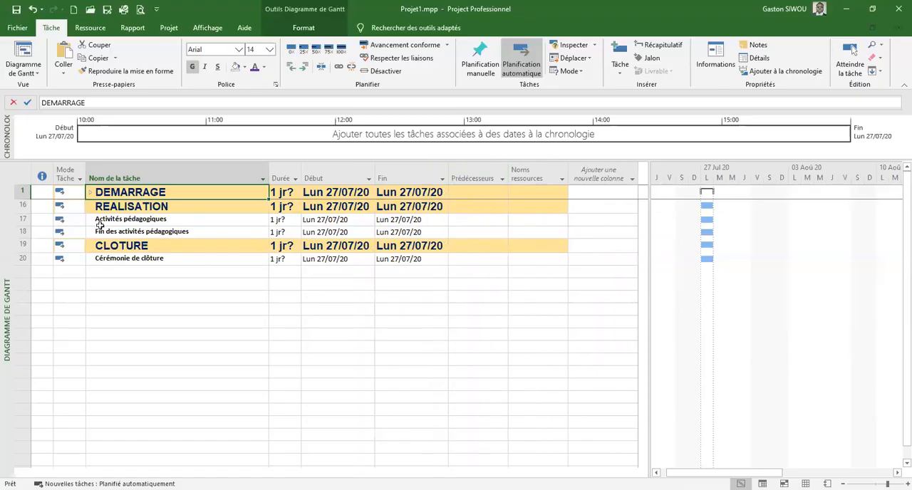
Indent Activités pédagogiques and Fin des activités pédagogiques one level under REALISATION and collapse that phase
{"action": "left_click_drag", "start_coordinate": [100, 220], "coordinate": [102, 228]}
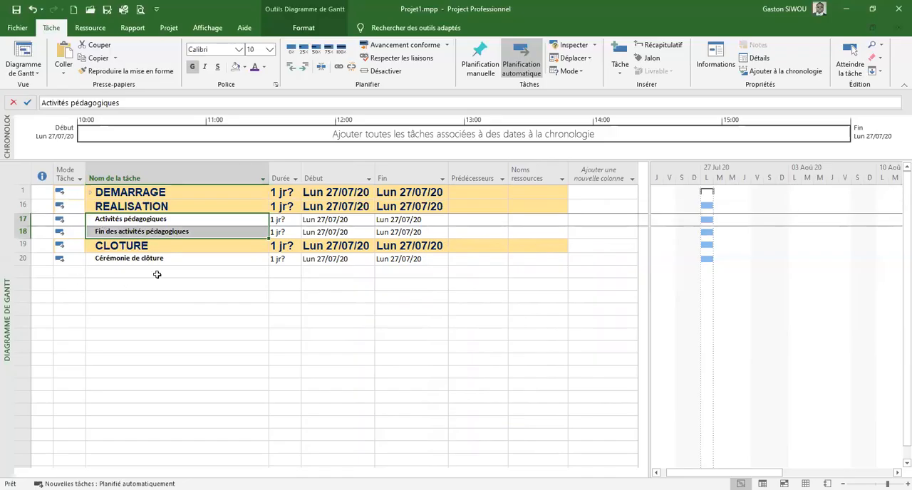
{"action": "left_click", "coordinate": [304, 68]}
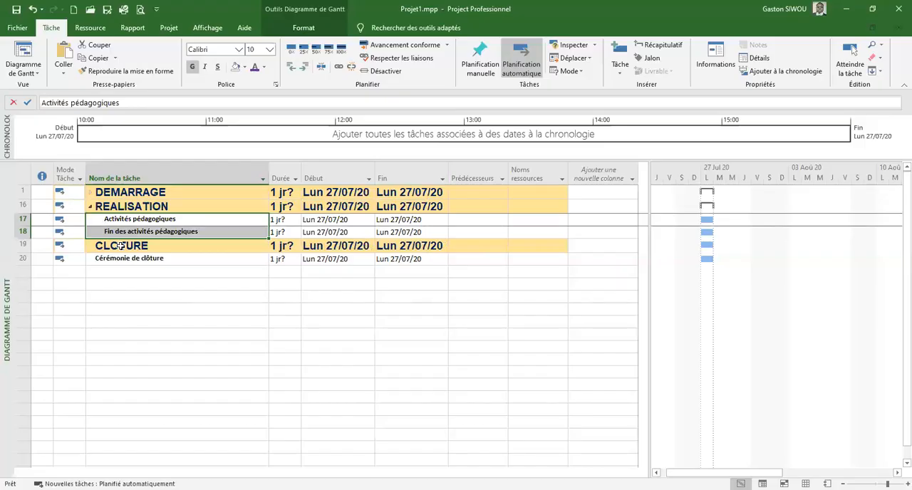
{"action": "left_click", "coordinate": [91, 208]}
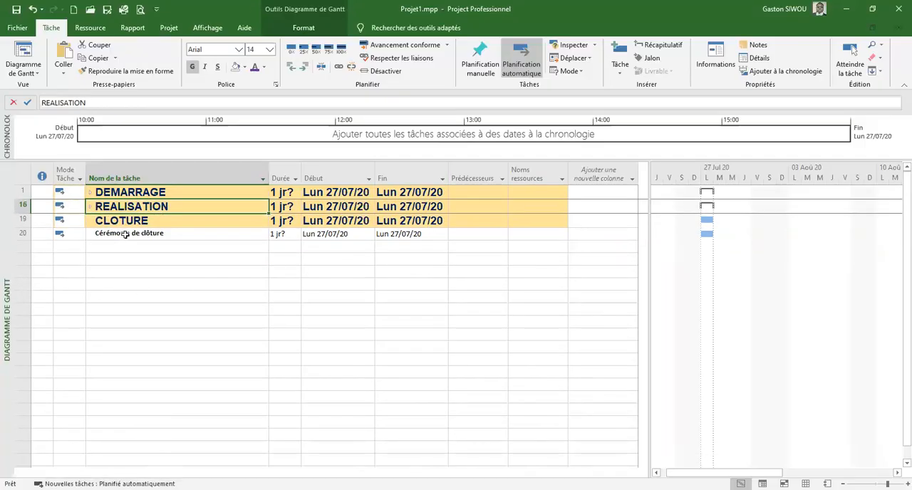
Indent Cérémonie de clôture one level under CLOTURE and collapse that phase
{"action": "left_click", "coordinate": [125, 233]}
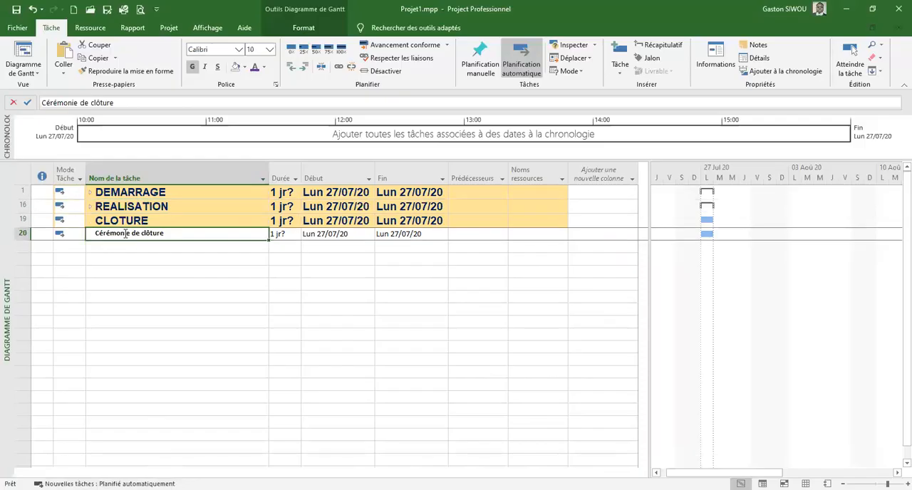
{"action": "left_click", "coordinate": [302, 67]}
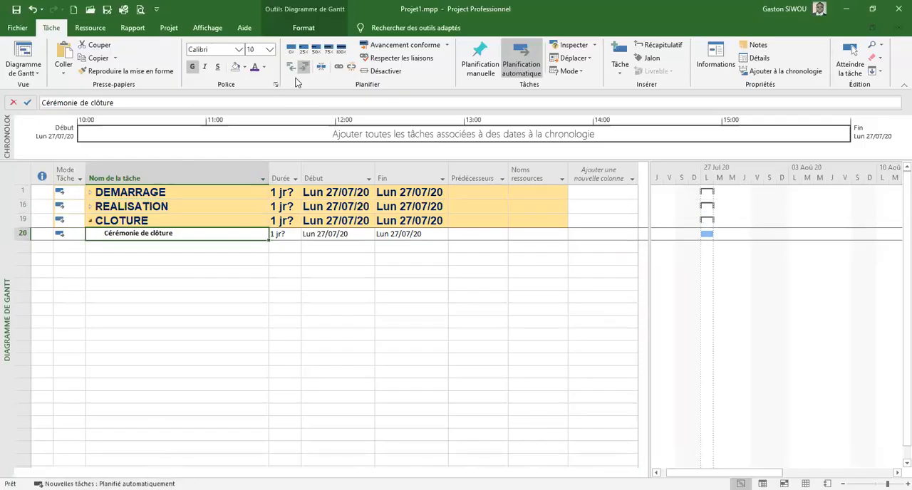
{"action": "left_click", "coordinate": [91, 222]}
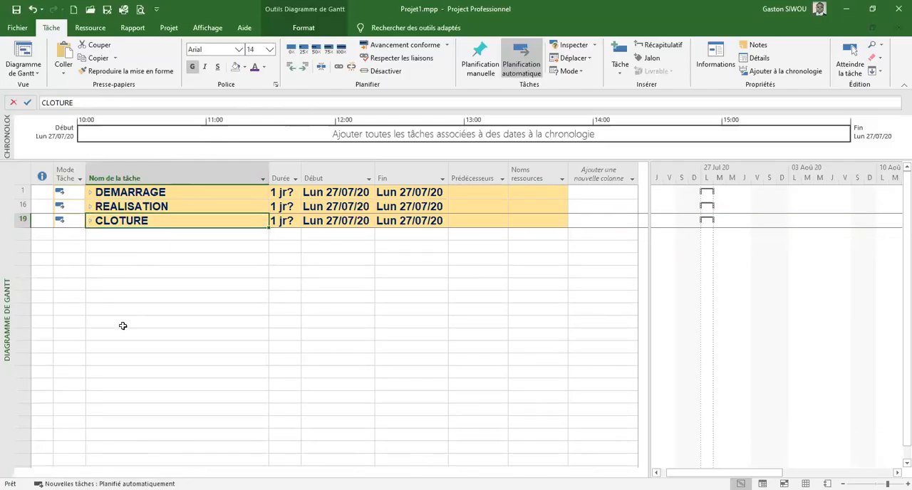
Expand and collapse the REALISATION, DEMARRAGE and CLOTURE phases to examine which tasks each one contains
{"action": "left_click", "coordinate": [91, 207]}
{"action": "left_click", "coordinate": [91, 207]}
{"action": "left_click", "coordinate": [90, 192]}
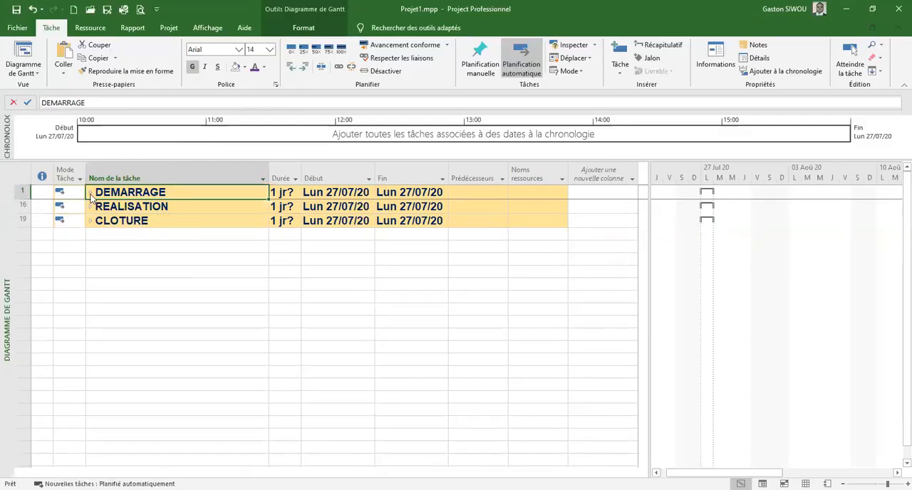
{"action": "left_click", "coordinate": [90, 192]}
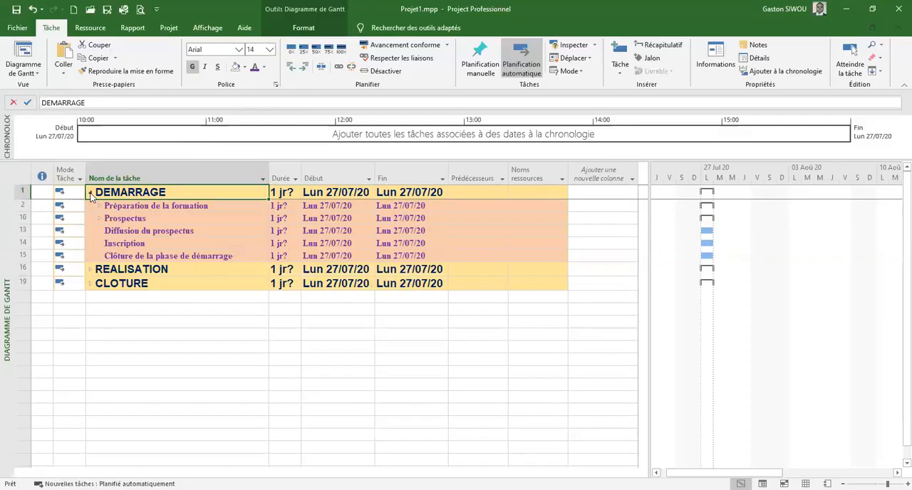
{"action": "left_click", "coordinate": [89, 193]}
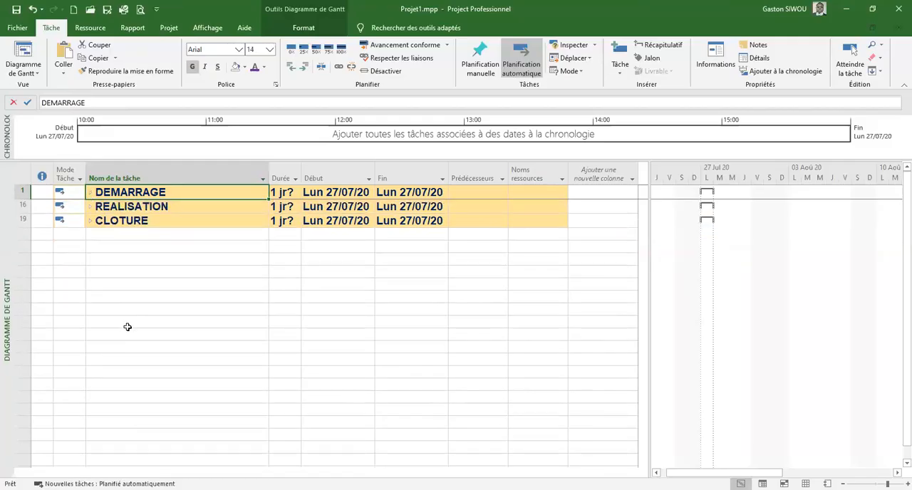
{"action": "left_click", "coordinate": [90, 207]}
{"action": "left_click", "coordinate": [90, 207]}
{"action": "left_click", "coordinate": [91, 220]}
{"action": "left_click", "coordinate": [91, 221]}
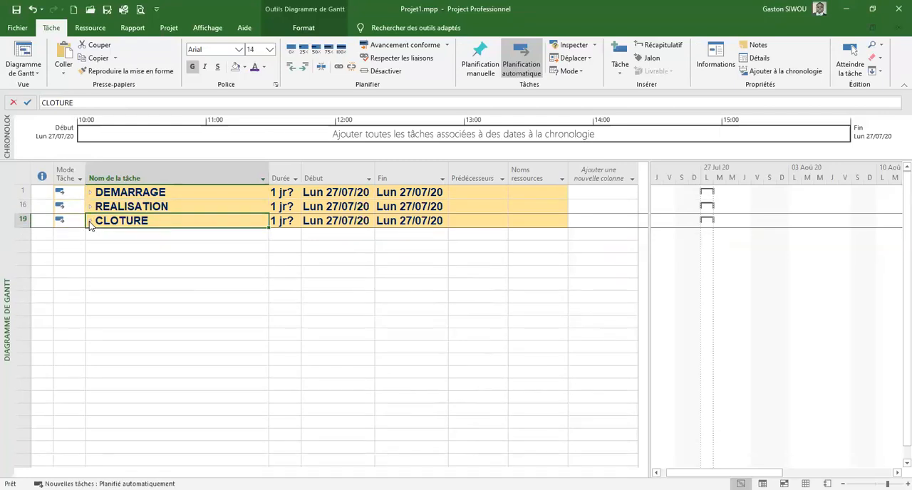
Start a new recurring task in the empty row below CLOTURE and name it Remunération du personnel
{"action": "left_click", "coordinate": [143, 234]}
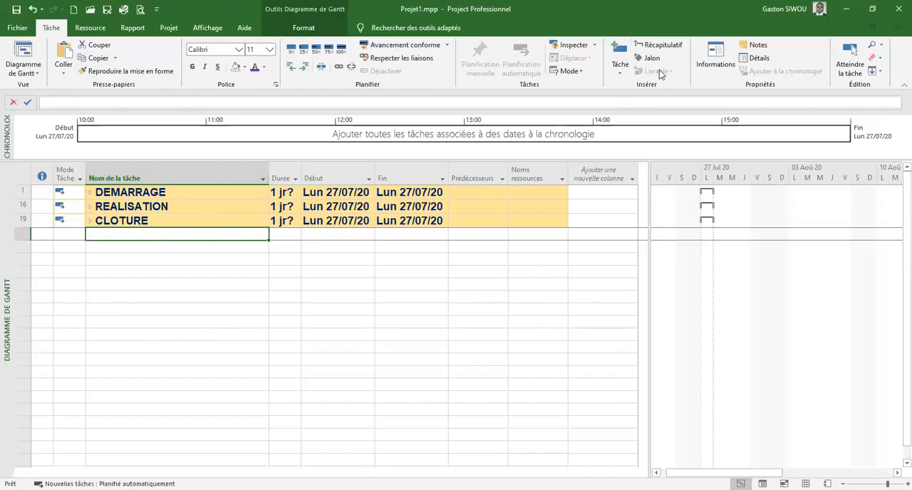
{"action": "left_click", "coordinate": [622, 73]}
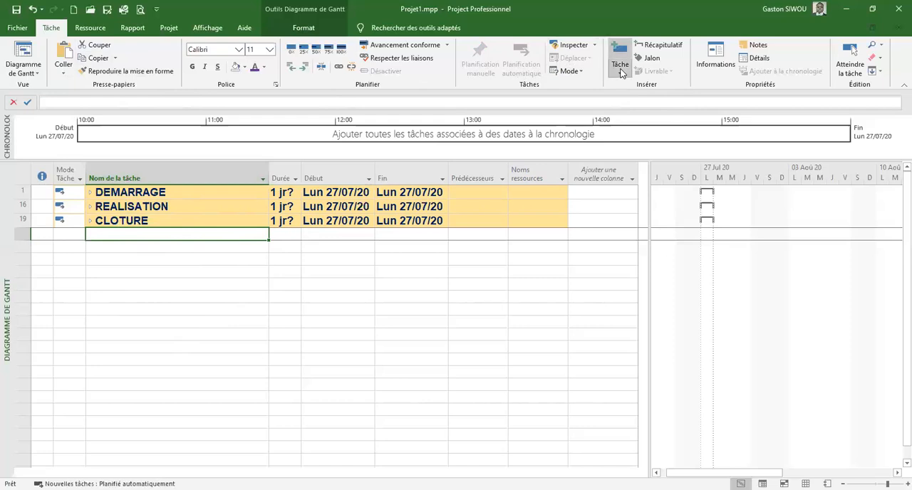
{"action": "left_click", "coordinate": [621, 73]}
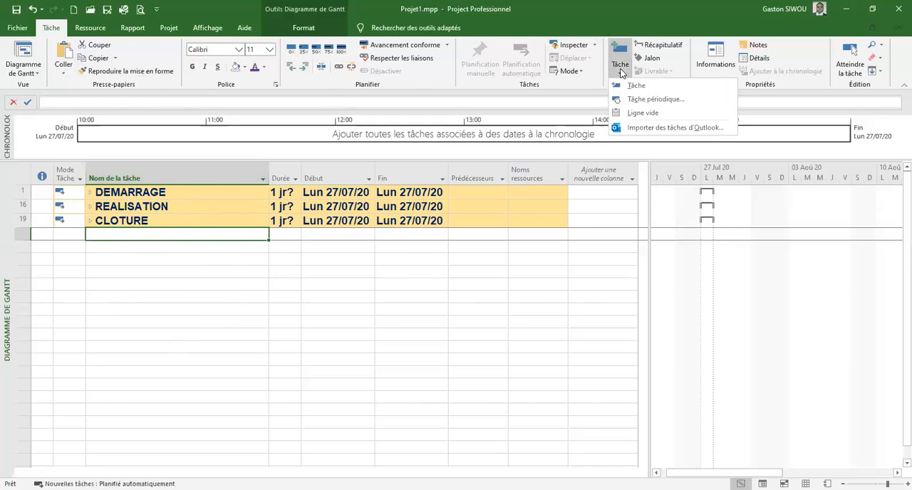
{"action": "left_click", "coordinate": [638, 100]}
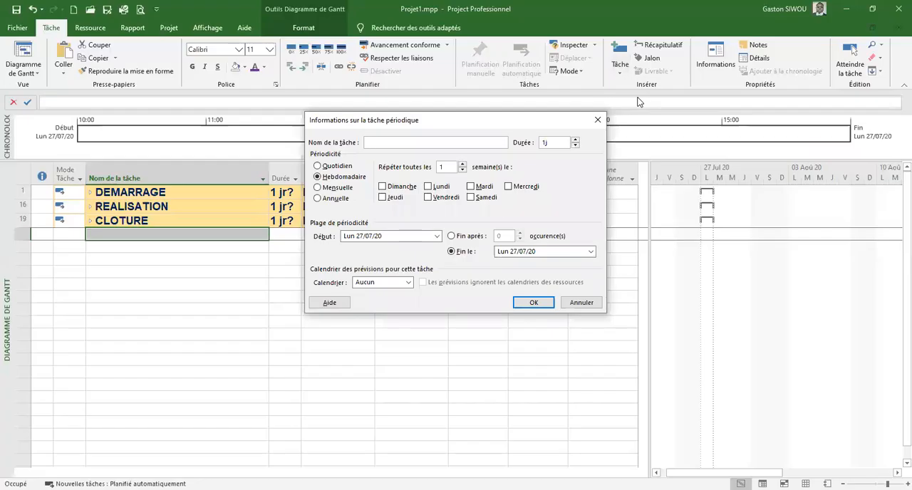
{"action": "type", "text": "Rém"}
{"action": "key", "text": "BackSpace"}
{"action": "key", "text": "BackSpace"}
{"action": "type", "text": "emune"}
{"action": "type", "text": "ration du personnel"}
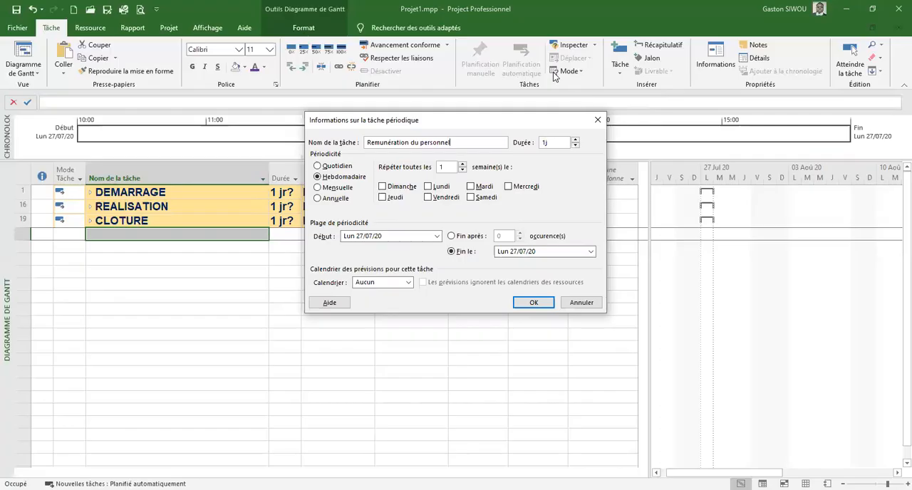
Give the recurring task a duration of 1 mois and a monthly recurrence on day 25 of every month
{"action": "left_click", "coordinate": [558, 140]}
{"action": "key", "text": "BackSpace"}
{"action": "type", "text": "mois"}
{"action": "left_click", "coordinate": [318, 188]}
{"action": "left_click", "coordinate": [318, 177]}
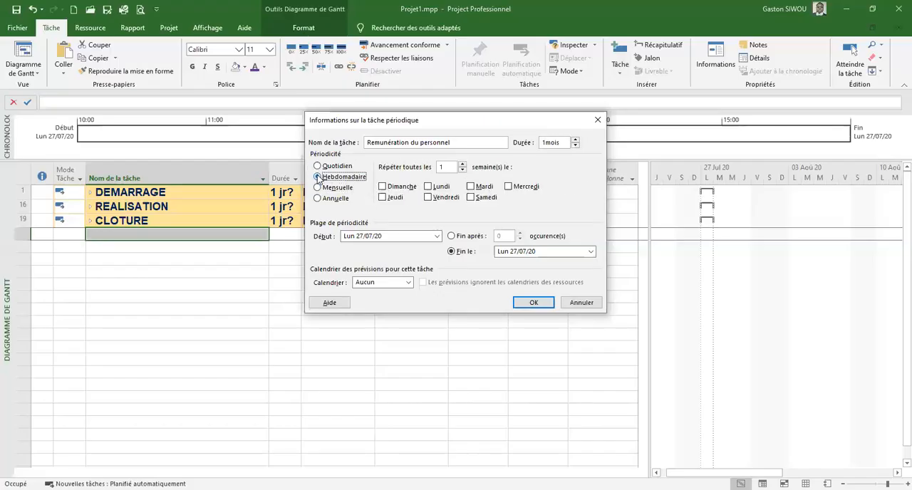
{"action": "left_click", "coordinate": [318, 166]}
{"action": "left_click", "coordinate": [318, 200]}
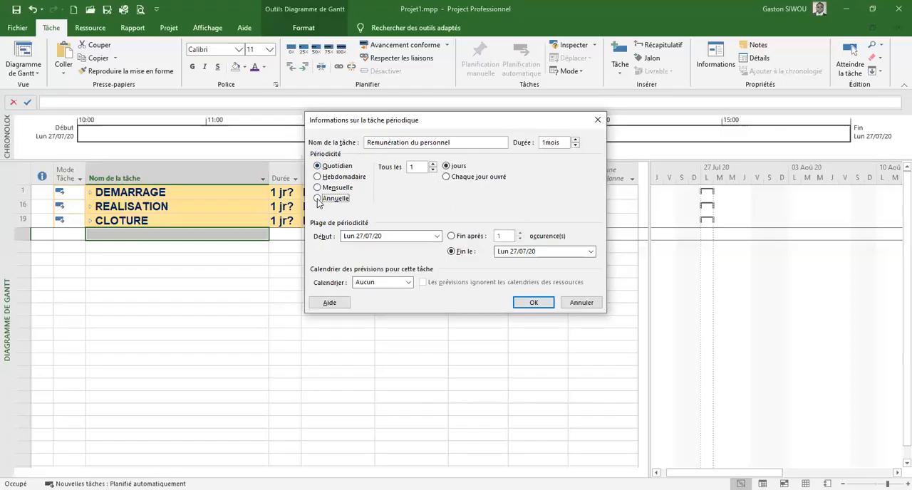
{"action": "left_click", "coordinate": [317, 188]}
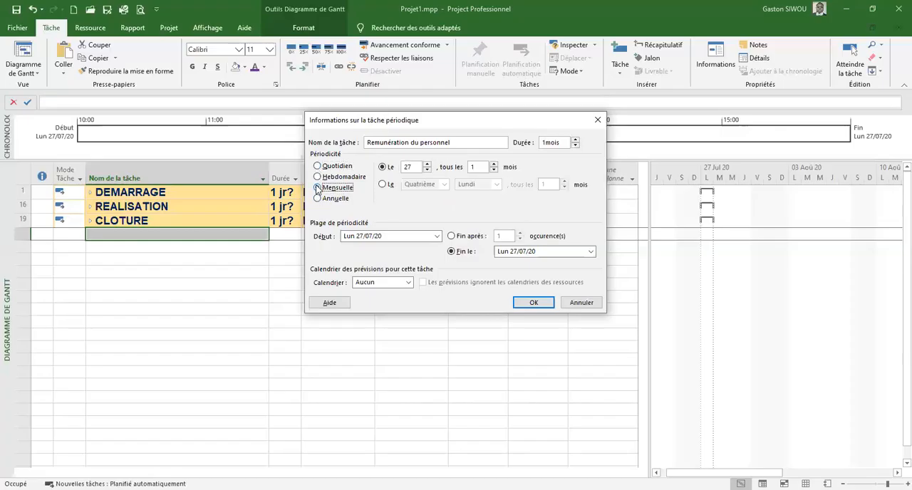
{"action": "left_click", "coordinate": [427, 170]}
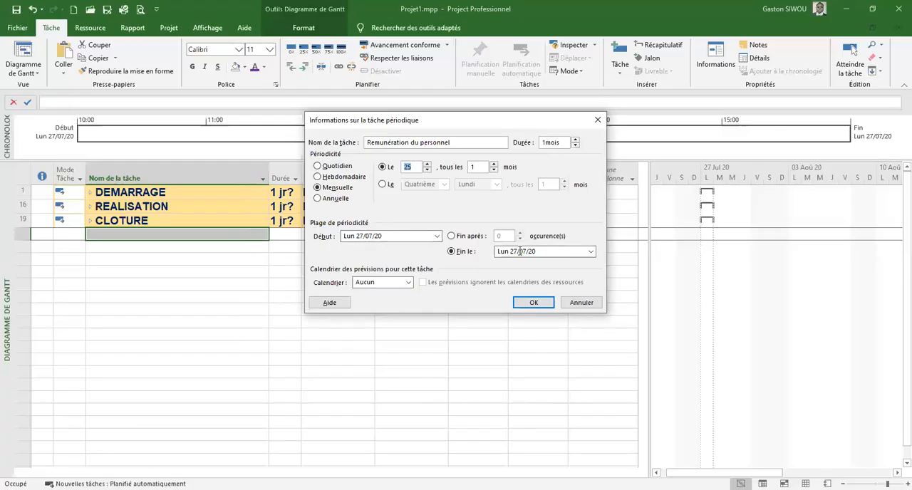
Create the recurring task and agree to reschedule its occurrence to the first available working time
{"action": "left_click", "coordinate": [540, 307]}
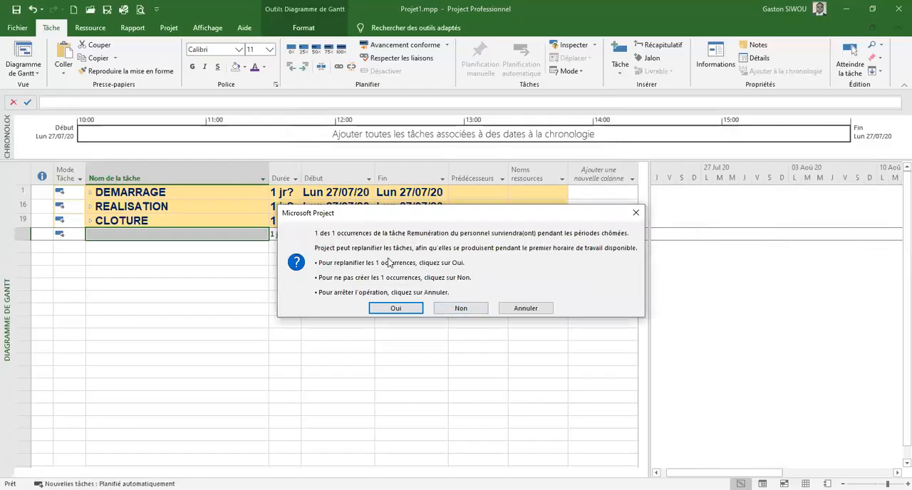
{"action": "left_click_drag", "start_coordinate": [375, 215], "coordinate": [296, 200]}
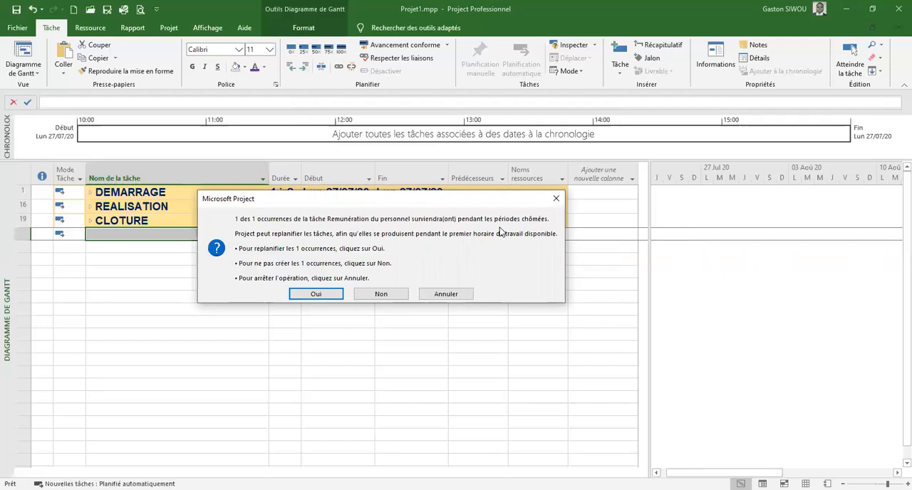
{"action": "left_click", "coordinate": [316, 294]}
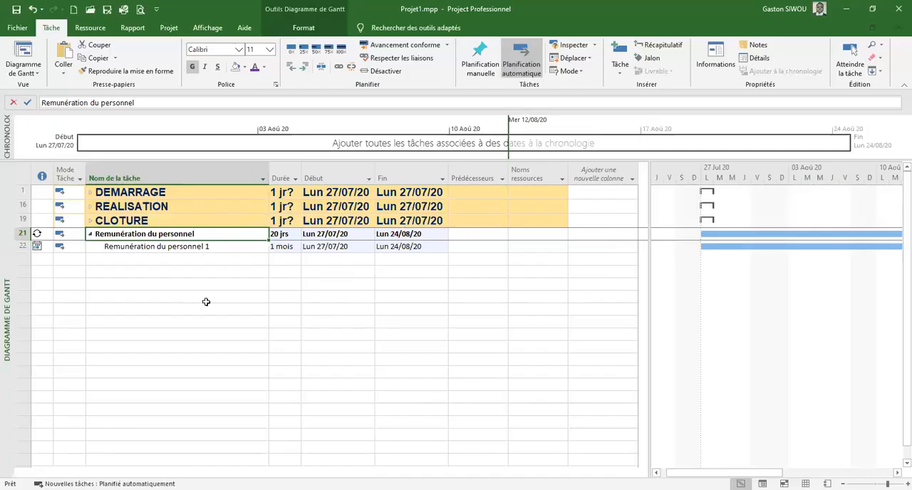
Under DEMARRAGE's Préparation de la formation, set Réunion d'ouverture to 0 days and Identification des parties prenantes to 1 day
{"action": "left_click", "coordinate": [90, 195]}
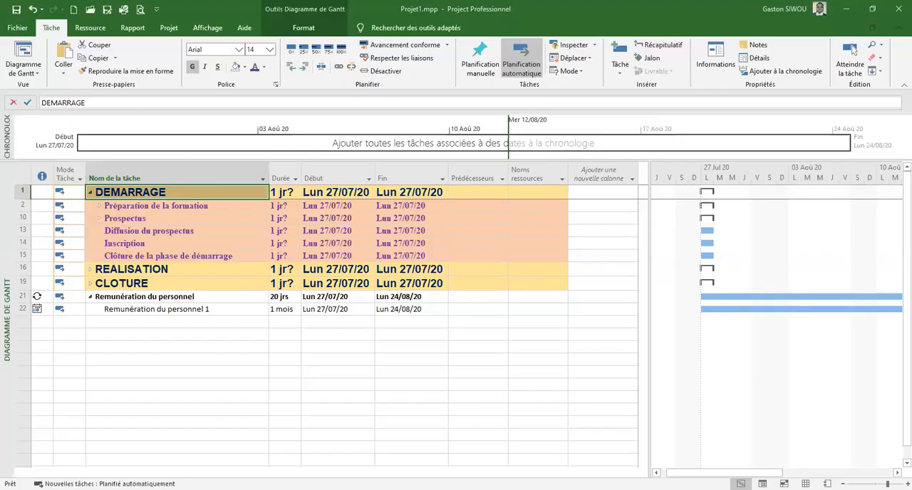
{"action": "left_click", "coordinate": [98, 206]}
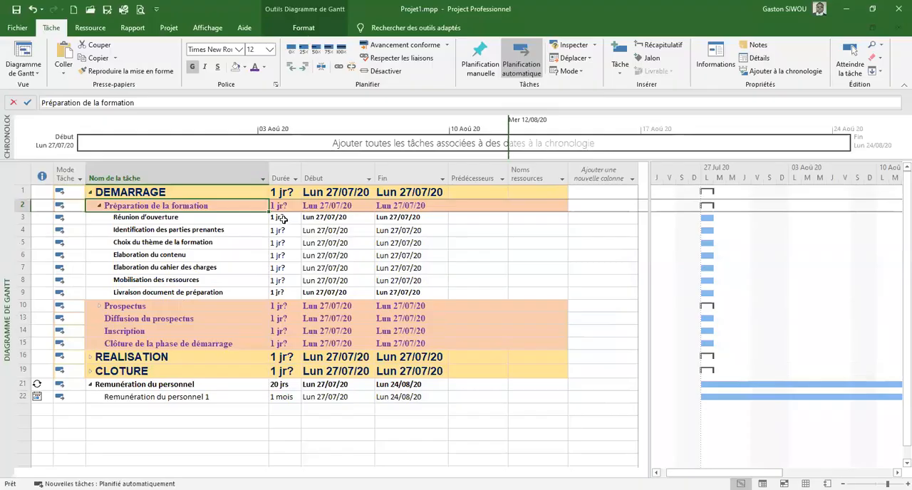
{"action": "left_click", "coordinate": [283, 218]}
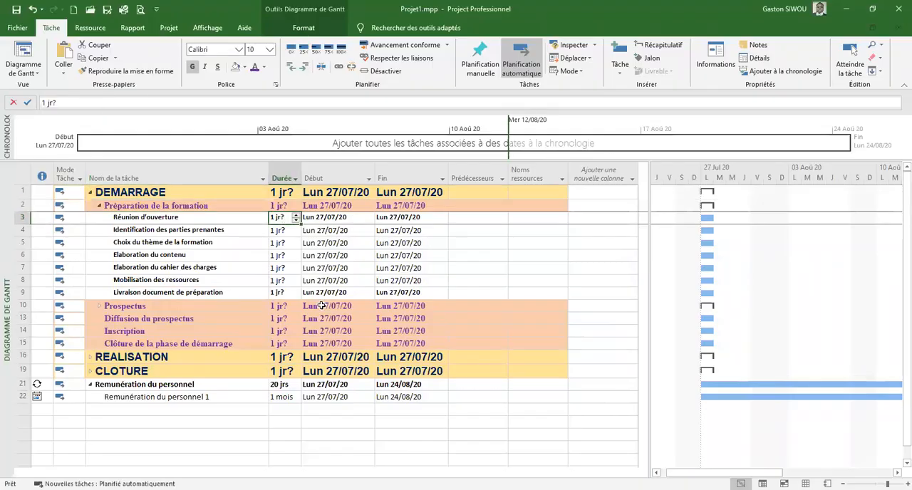
{"action": "type", "text": "0"}
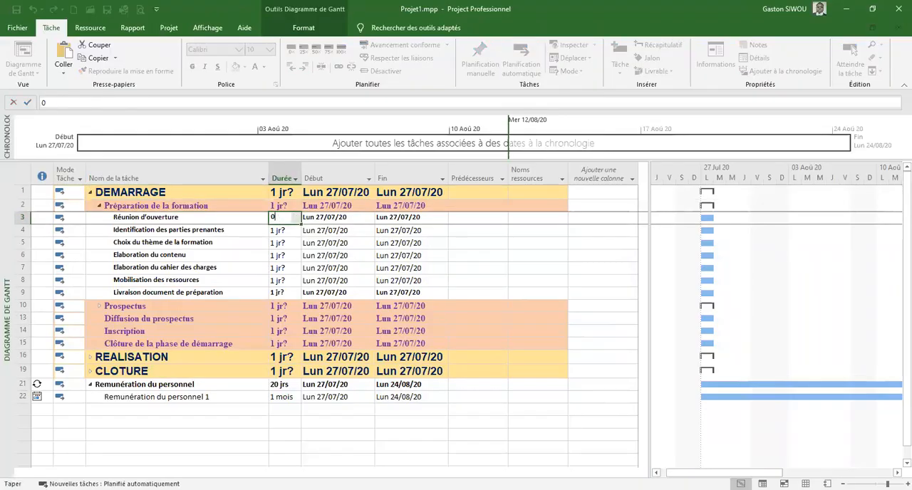
{"action": "key", "text": "Return"}
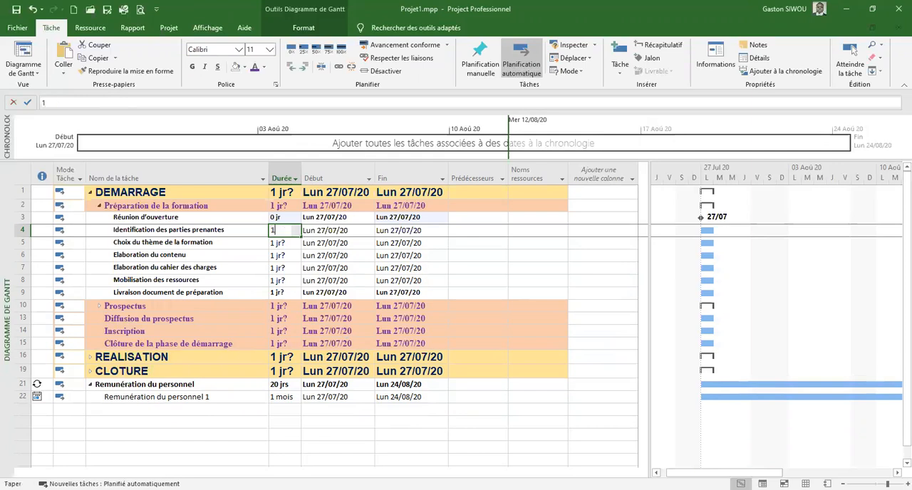
{"action": "key", "text": "Return"}
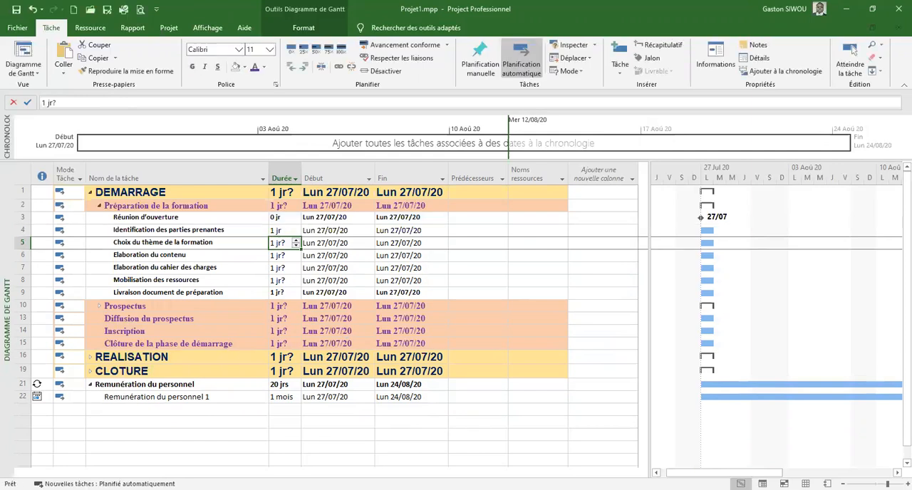
Set the durations of Choix du thème de la formation and Elaboration du contenu to 1 day each, dismissing the planning assistant tip
{"action": "left_click", "coordinate": [282, 243]}
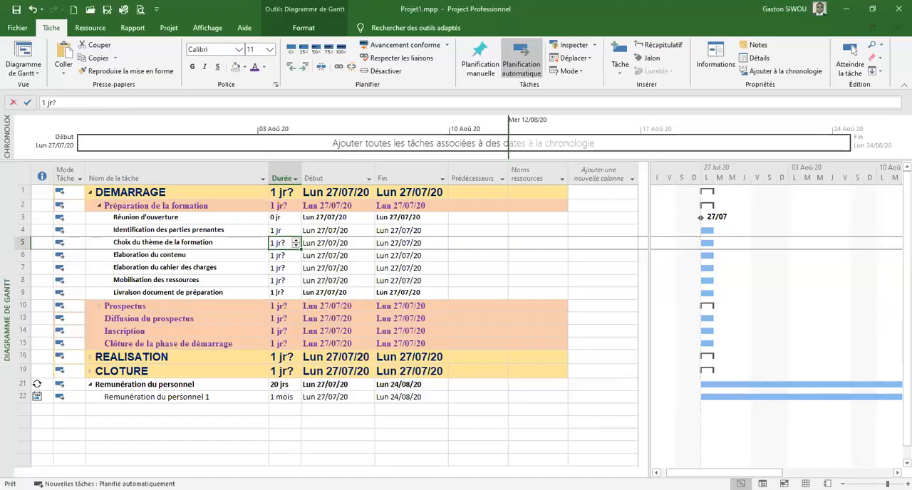
{"action": "type", "text": "1"}
{"action": "key", "text": "Return"}
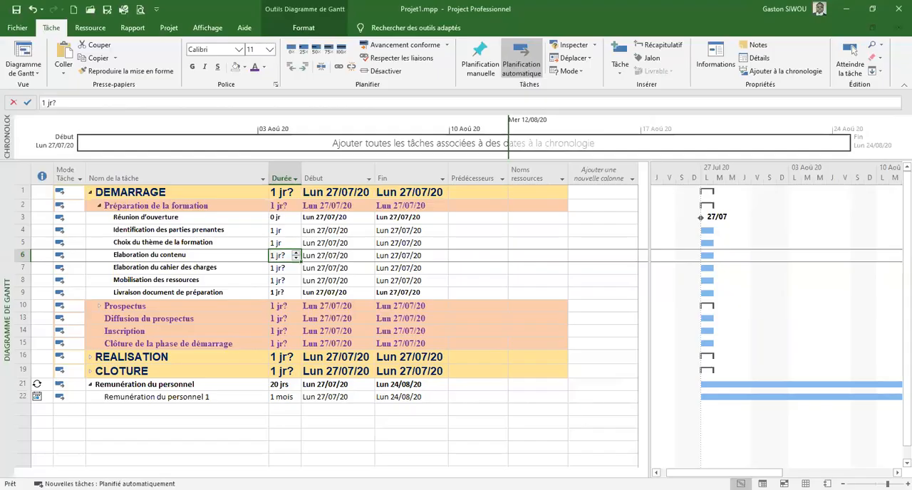
{"action": "type", "text": "1"}
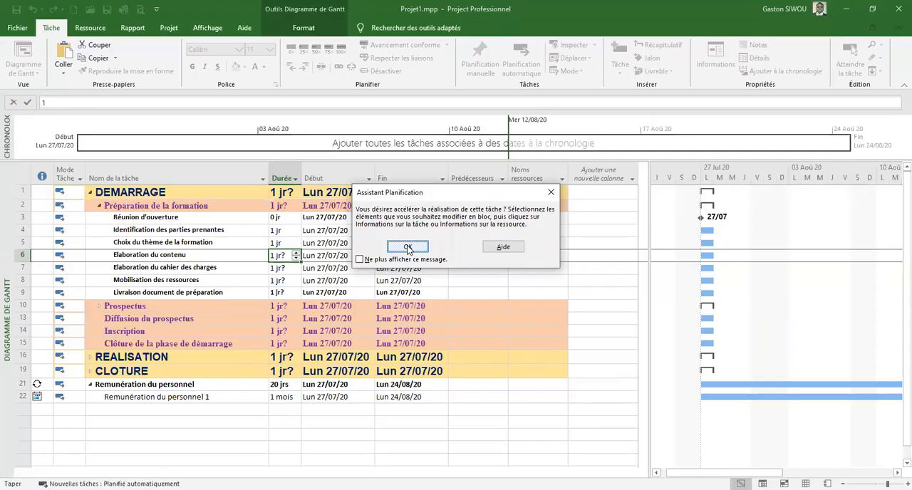
{"action": "left_click", "coordinate": [408, 248]}
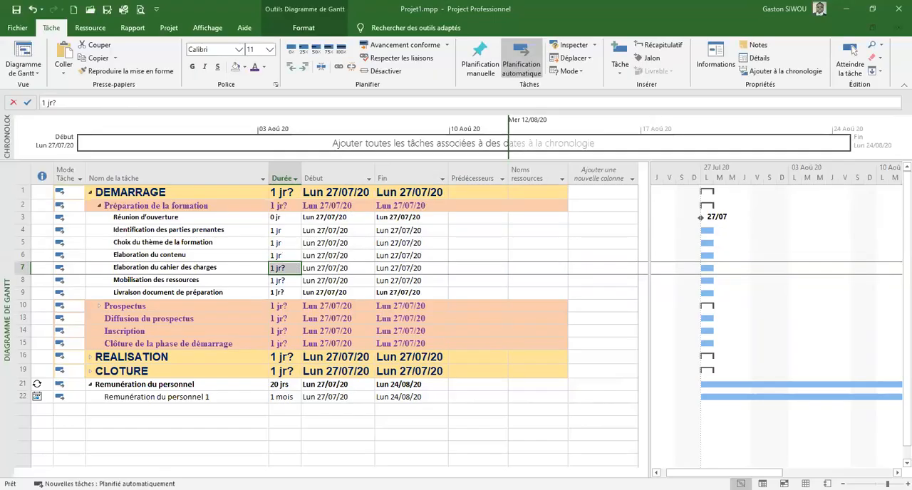
Set the duration of Elaboration du cahier des charges to 5 days and of Mobilisation des ressources to 3 days
{"action": "left_click", "coordinate": [283, 268]}
{"action": "type", "text": "5"}
{"action": "key", "text": "Return"}
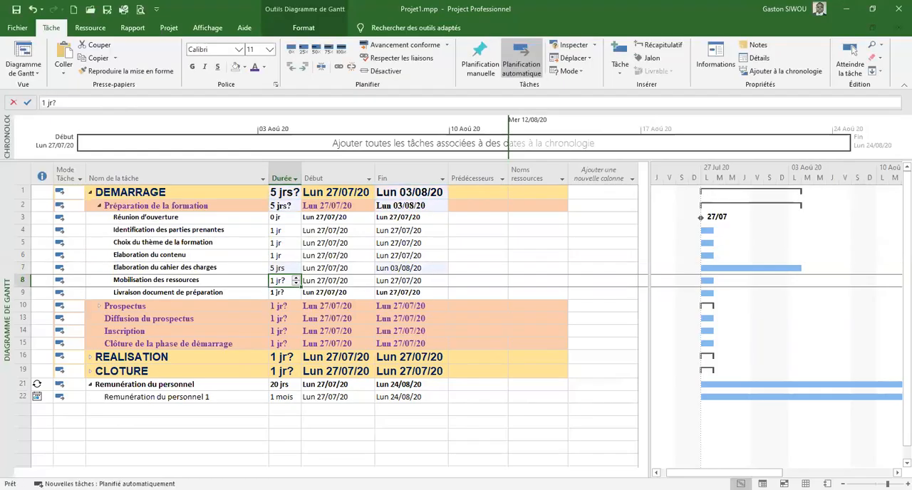
{"action": "left_click", "coordinate": [283, 280]}
{"action": "key", "text": "alt+Tab"}
Set the duration of Livraison document de préparation to 0 days
{"action": "key", "text": "alt+Tab"}
{"action": "type", "text": "3j"}
{"action": "key", "text": "Return"}
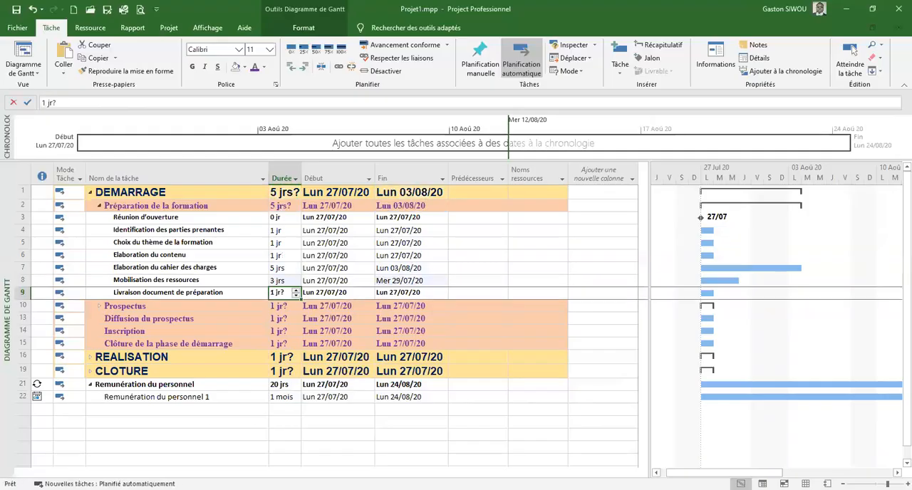
{"action": "key", "text": "alt+Tab"}
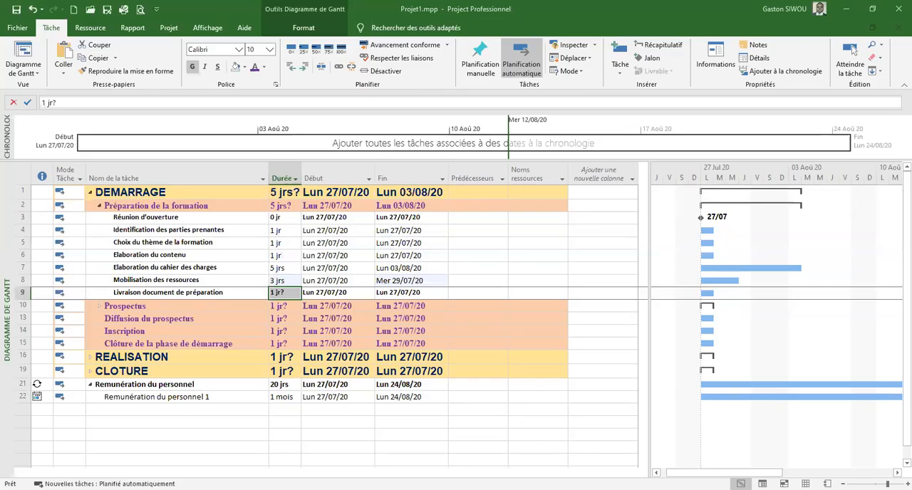
{"action": "key", "text": "alt+Tab"}
{"action": "key", "text": "alt+Tab"}
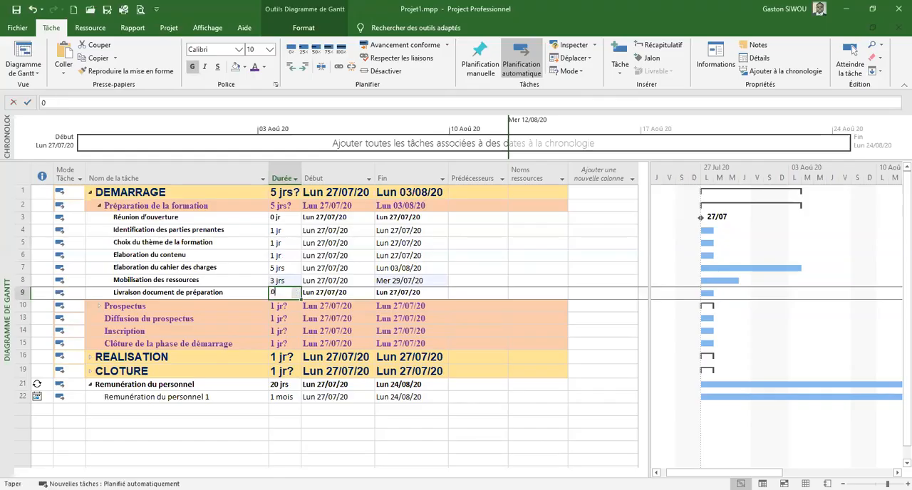
{"action": "type", "text": "0j"}
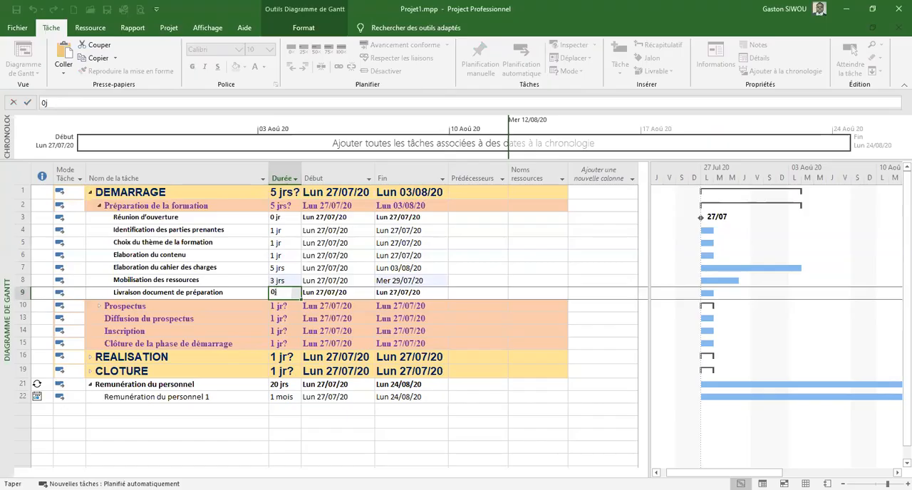
{"action": "key", "text": "Return"}
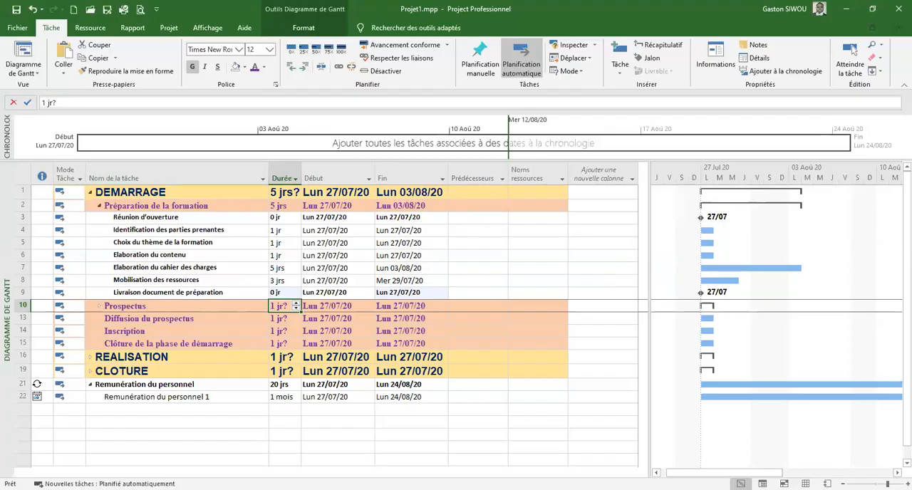
Expand Prospectus and set Conception du prospectus to 5 days and Livraison du prospectus to 0 days
{"action": "left_click", "coordinate": [99, 306]}
{"action": "scroll", "coordinate": [138, 311], "scroll_direction": "down", "scroll_amount": 1}
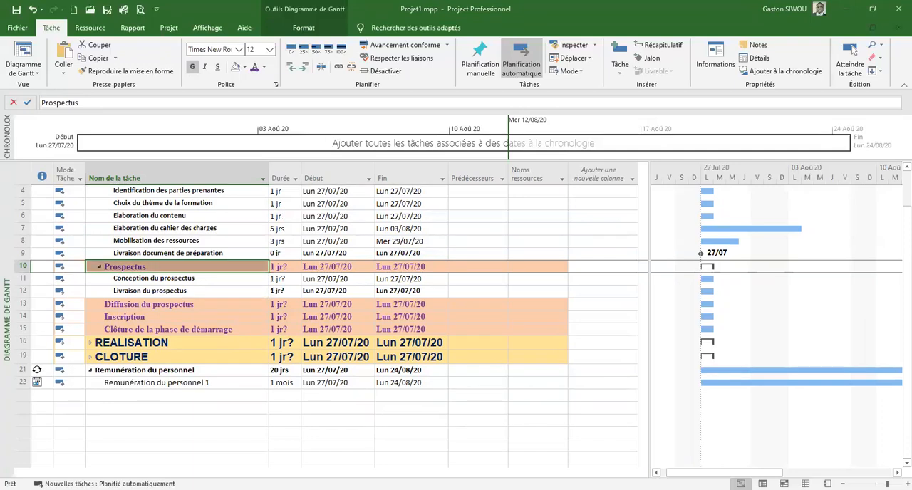
{"action": "left_click", "coordinate": [279, 279]}
{"action": "type", "text": "5"}
{"action": "key", "text": "Return"}
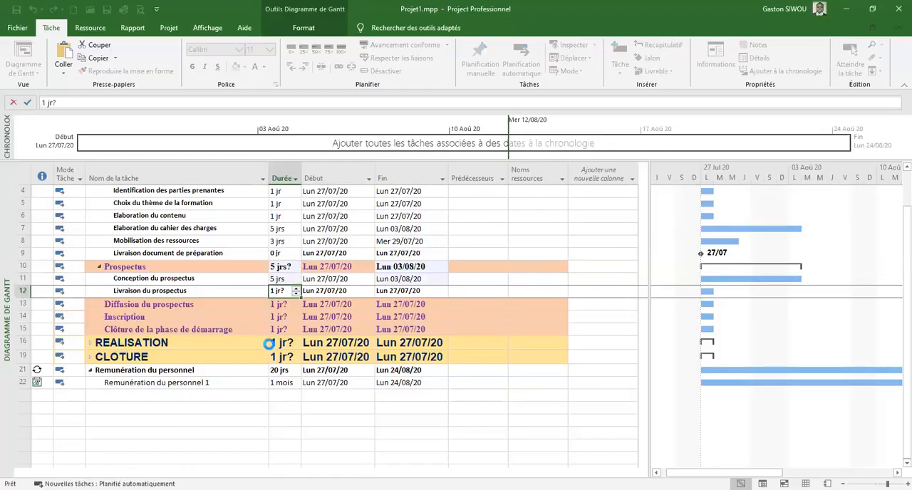
{"action": "type", "text": "0"}
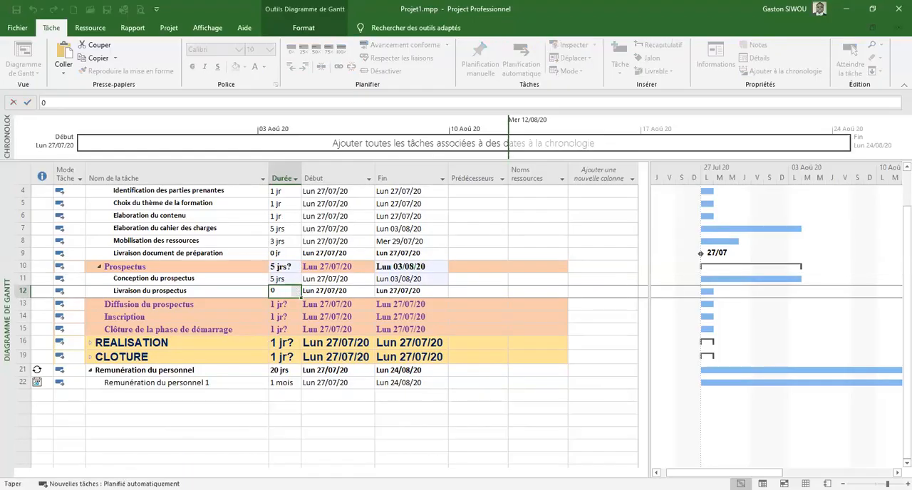
{"action": "key", "text": "Return"}
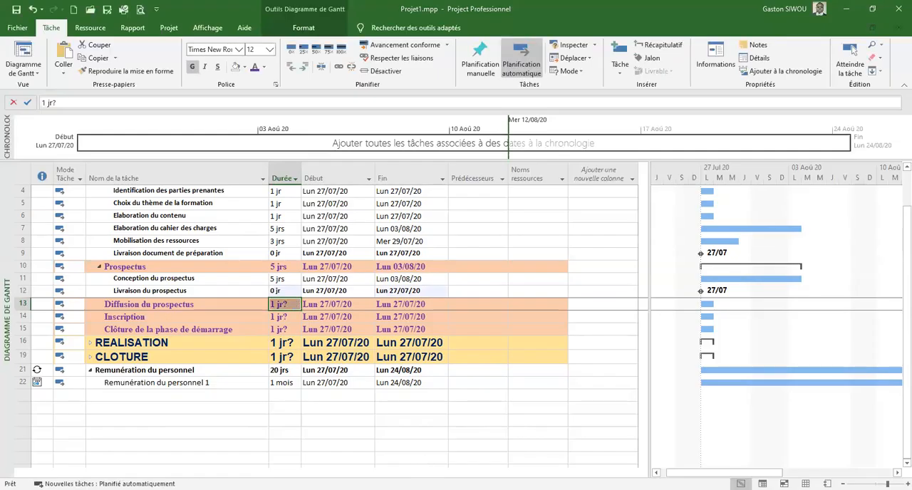
Set the durations of Diffusion du prospectus and Inscription to 5 days each
{"action": "type", "text": "5"}
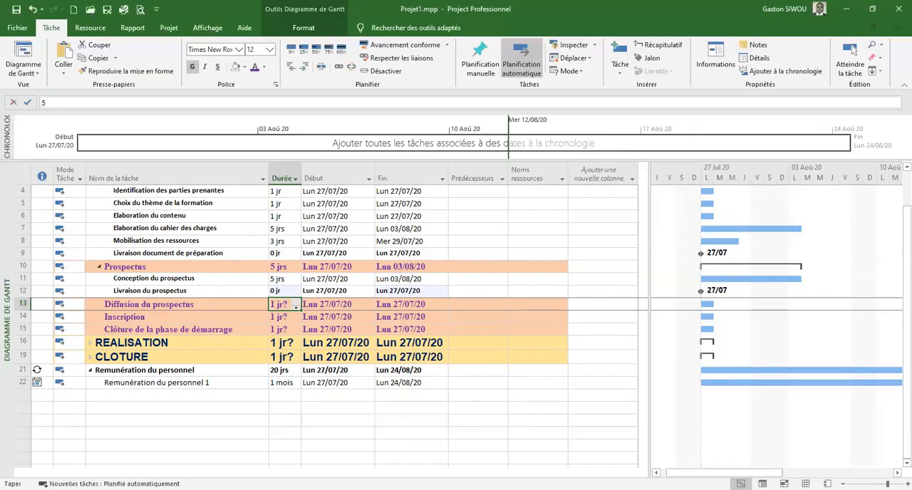
{"action": "key", "text": "Return"}
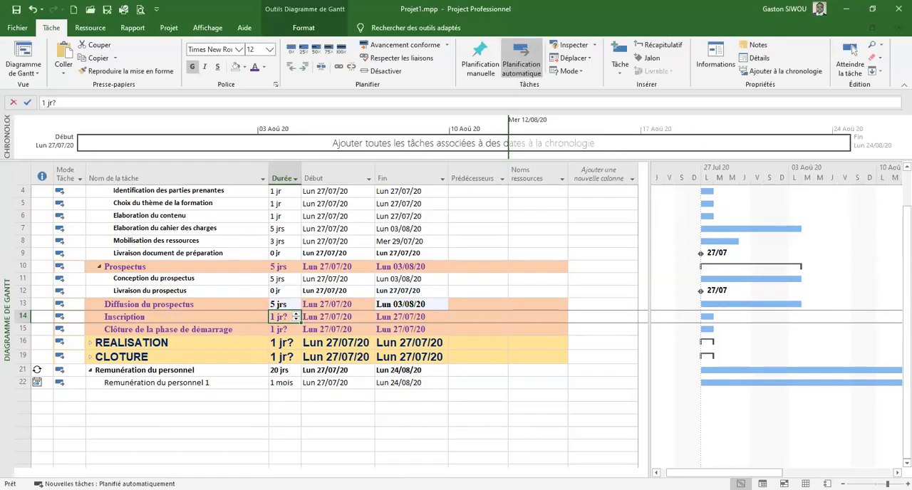
{"action": "left_click", "coordinate": [280, 317]}
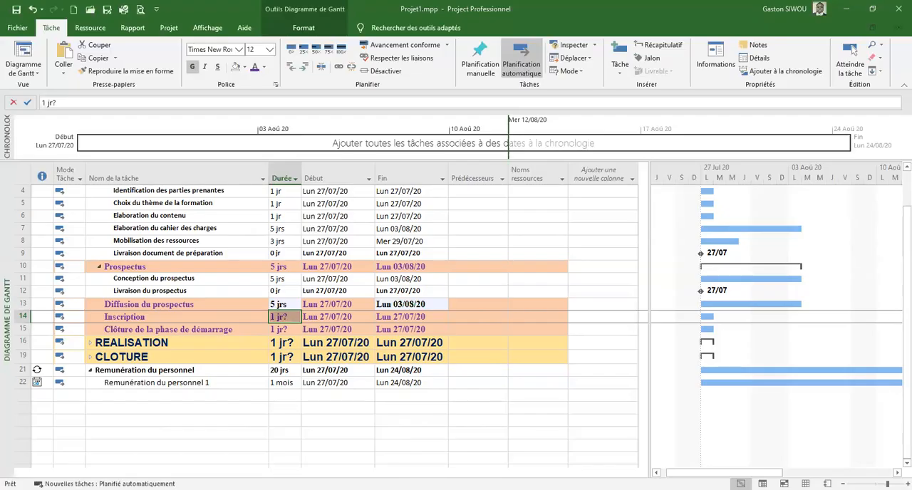
{"action": "type", "text": "5"}
{"action": "key", "text": "Return"}
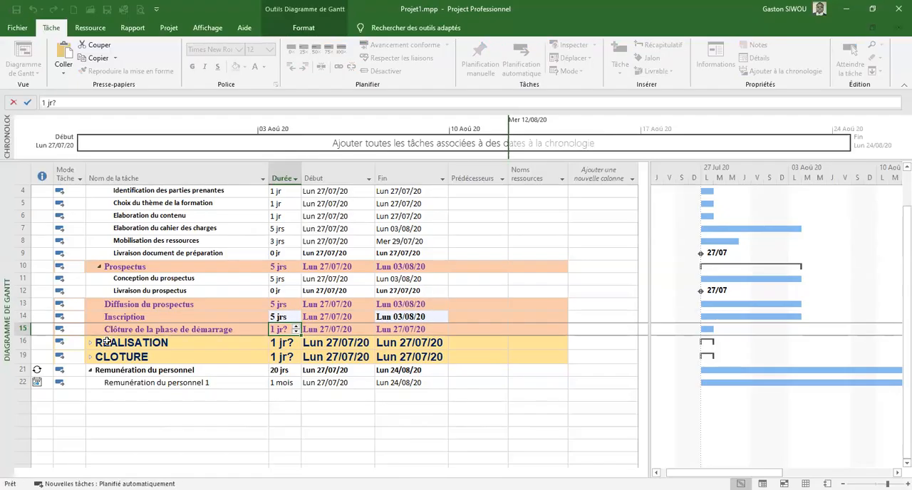
Set the duration of Clôture de la phase de démarrage to 0 days
{"action": "left_click", "coordinate": [280, 329]}
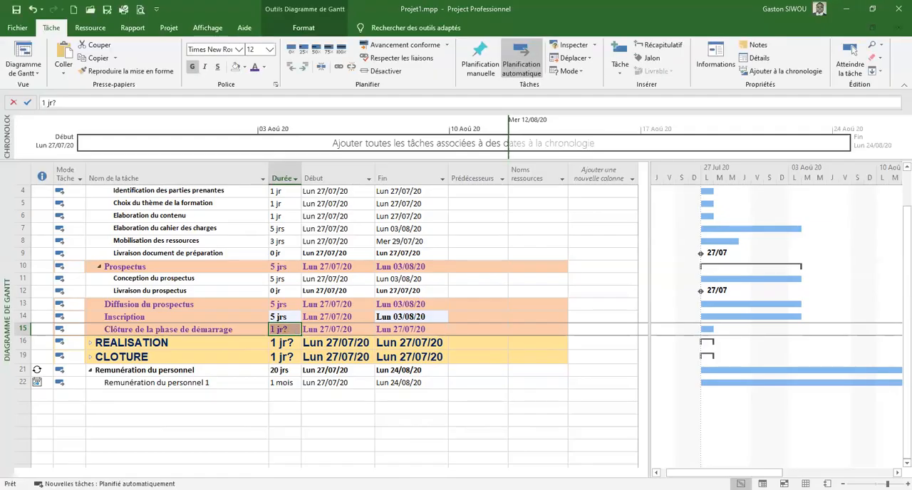
{"action": "type", "text": "0"}
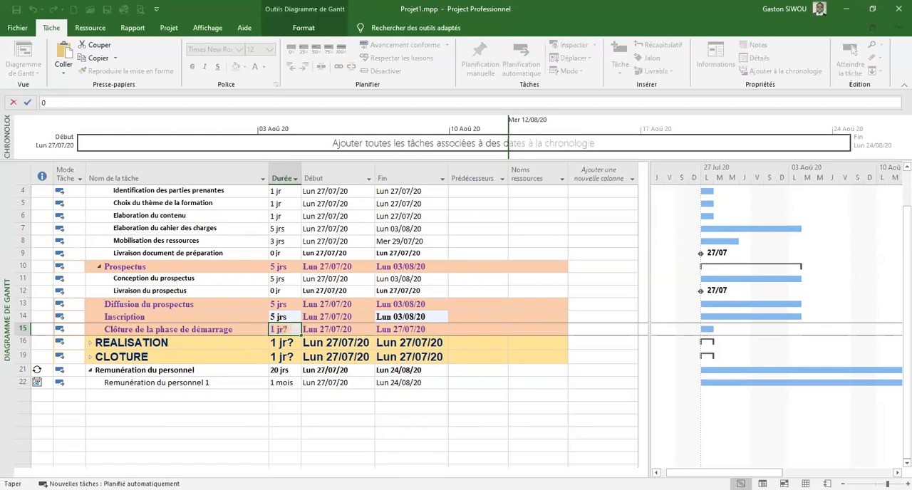
{"action": "key", "text": "Return"}
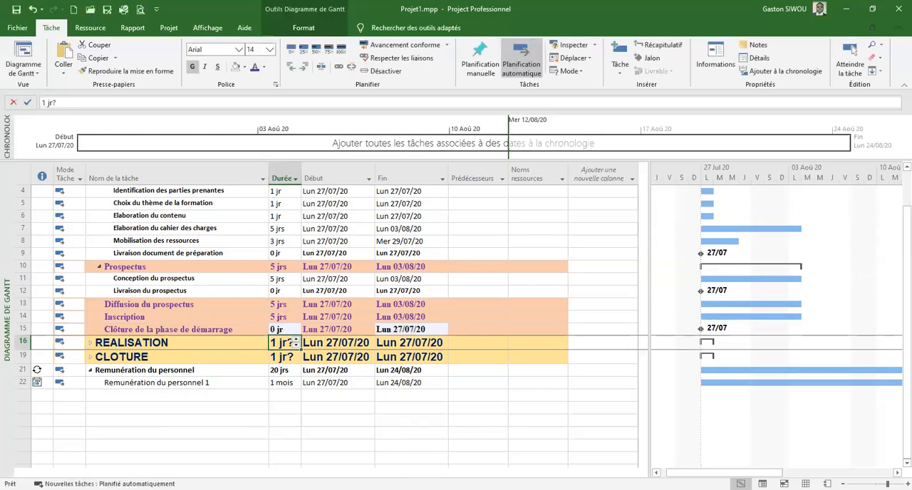
Expand REALISATION and set Activités pédagogiques to 5 days and Fin des activités pédagogiques to 0 days
{"action": "left_click", "coordinate": [90, 342]}
{"action": "scroll", "coordinate": [140, 346], "scroll_direction": "down", "scroll_amount": 2}
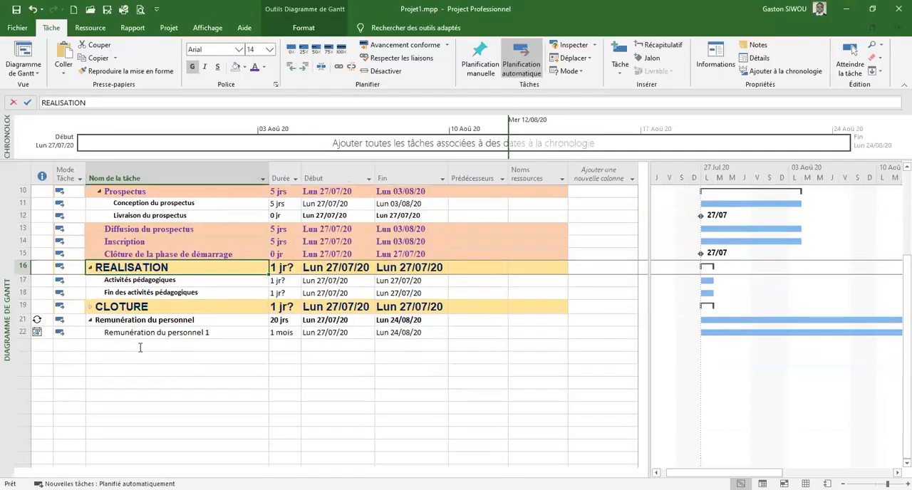
{"action": "left_click", "coordinate": [287, 280]}
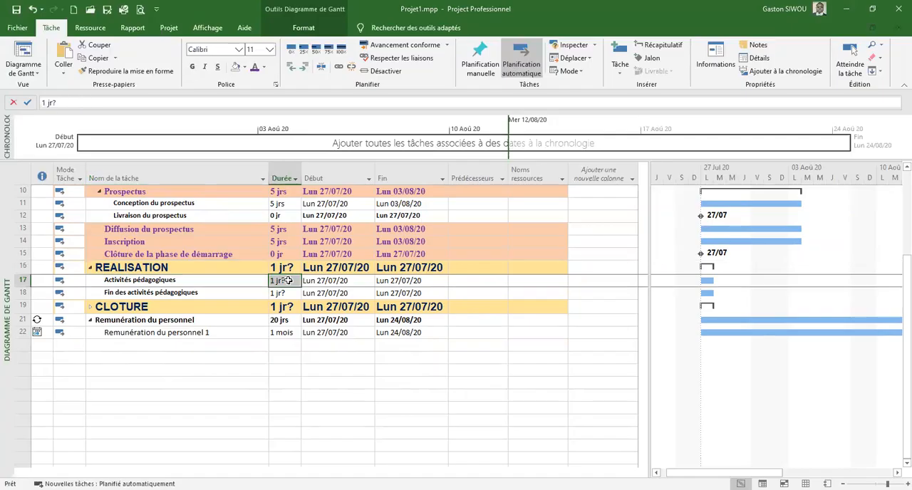
{"action": "type", "text": "5"}
{"action": "key", "text": "Return"}
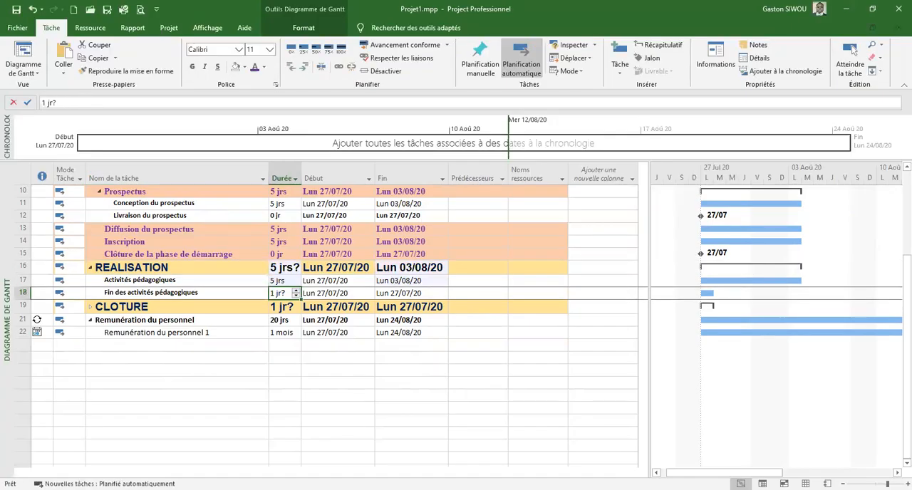
{"action": "type", "text": "0"}
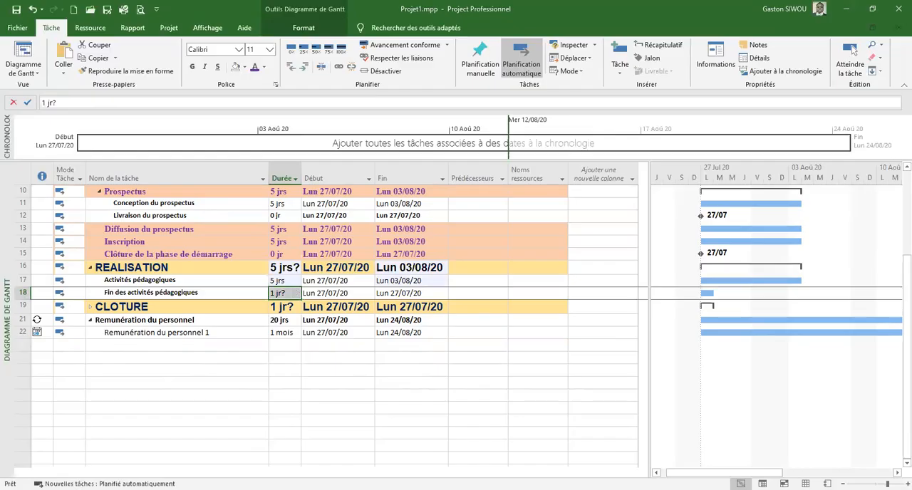
{"action": "type", "text": "0"}
{"action": "key", "text": "Return"}
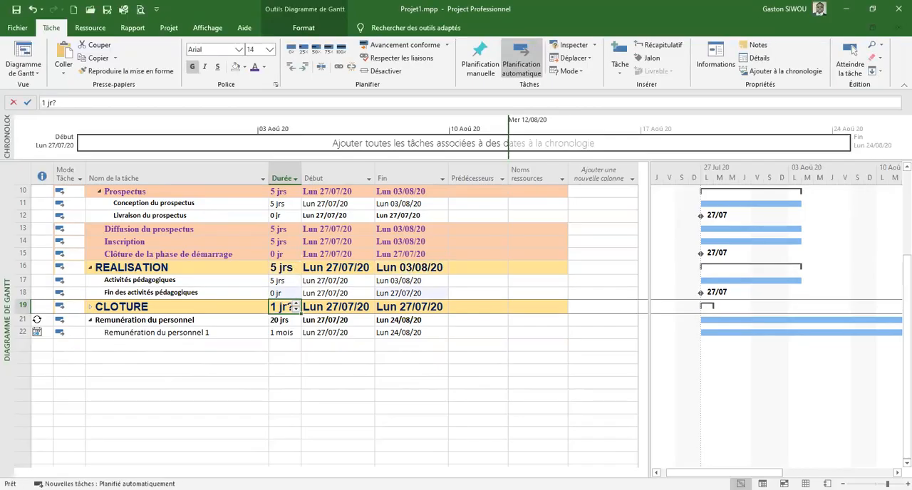
Expand CLOTURE and set the duration of Cérémonie de clôture to 1 day
{"action": "left_click", "coordinate": [91, 307]}
{"action": "left_click", "coordinate": [280, 320]}
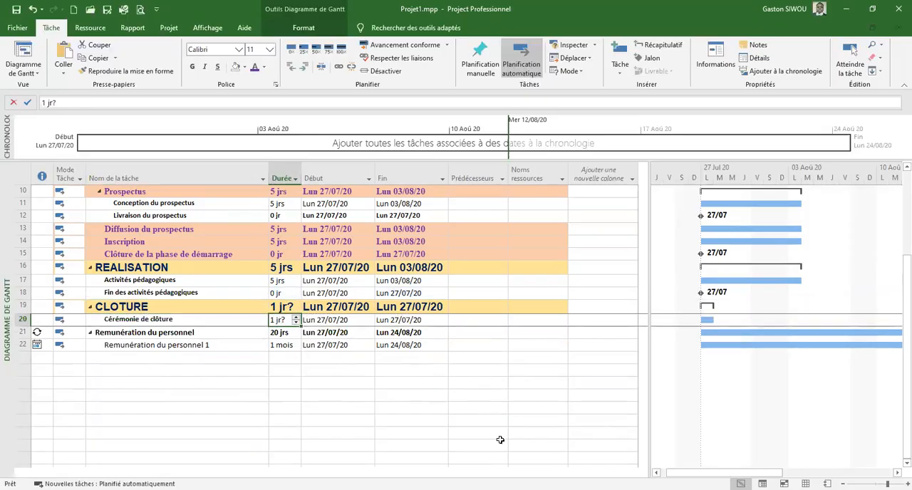
{"action": "type", "text": "1"}
{"action": "key", "text": "Return"}
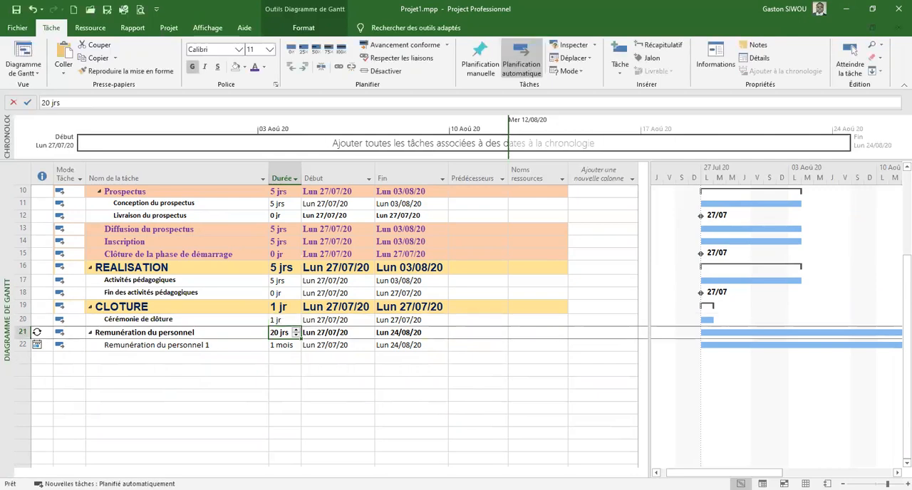
Look over the task list, then open the task information for Diffusion du prospectus and close it without changes
{"action": "scroll", "coordinate": [384, 343], "scroll_direction": "up", "scroll_amount": 3}
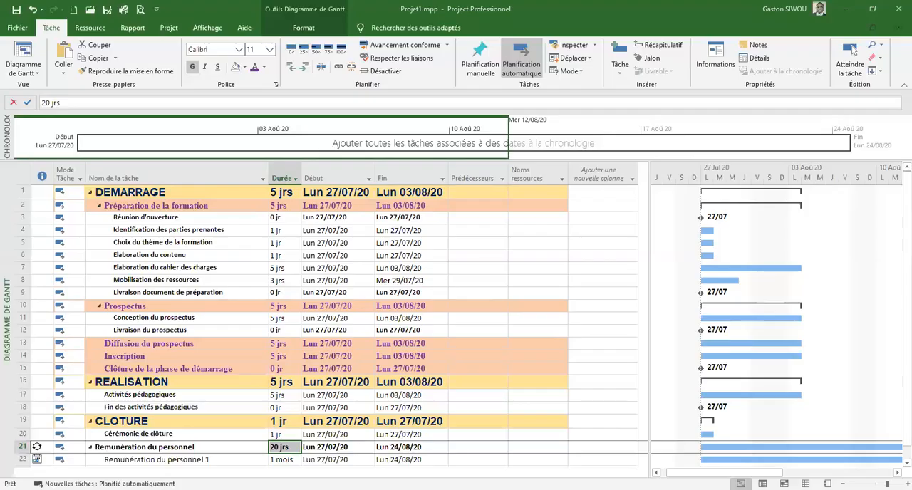
{"action": "scroll", "coordinate": [214, 367], "scroll_direction": "down", "scroll_amount": 1}
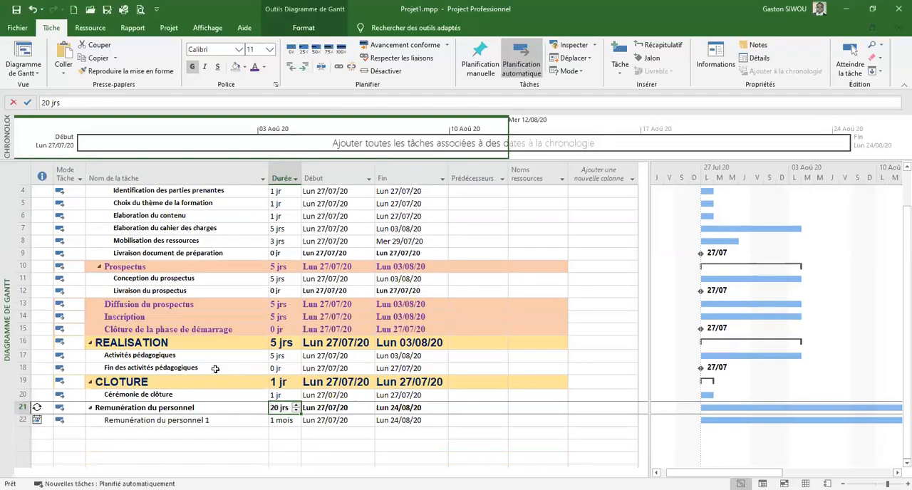
{"action": "left_click", "coordinate": [119, 307]}
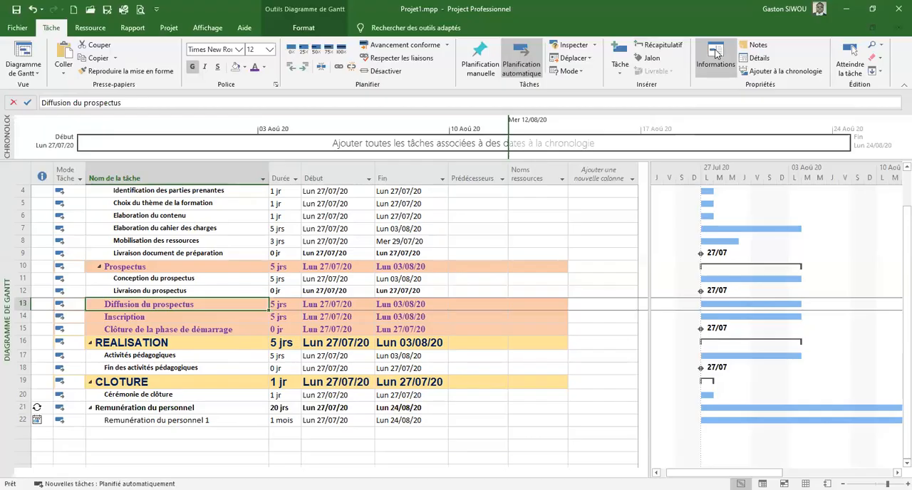
{"action": "left_click", "coordinate": [714, 54]}
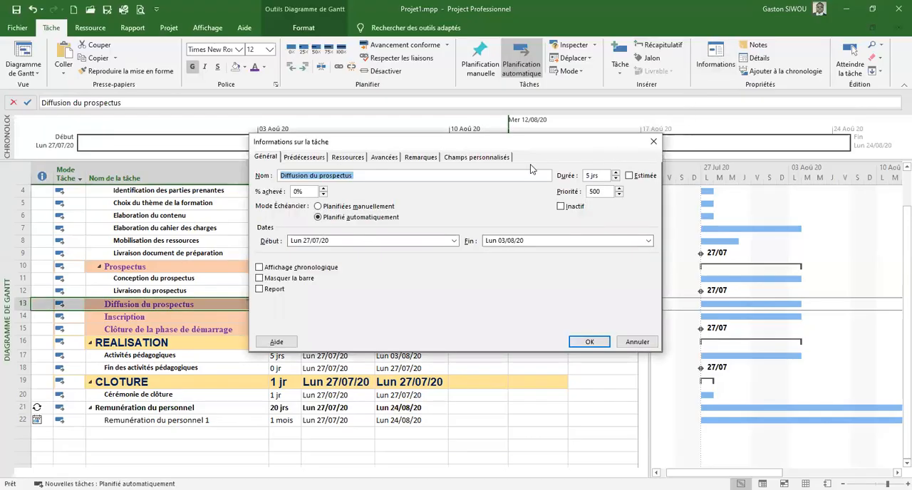
{"action": "left_click", "coordinate": [654, 144]}
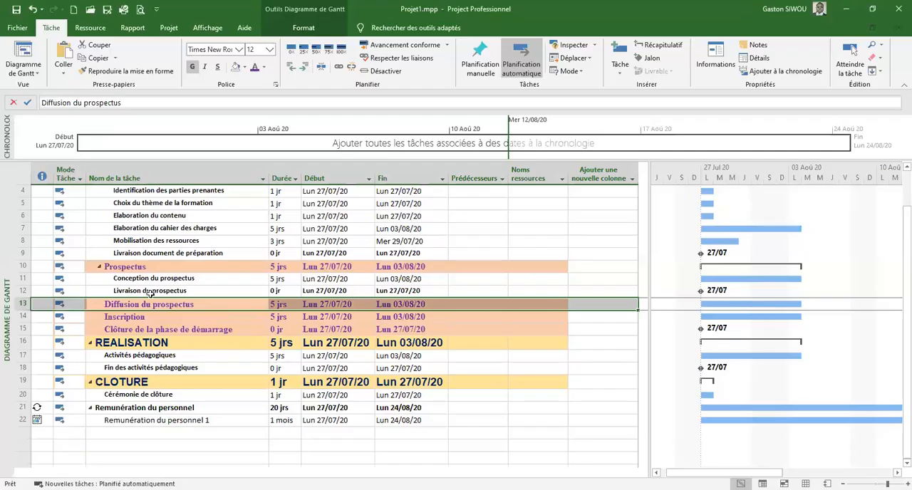
Review the task information for Diffusion du prospectus and set its task type to Durée fixe
{"action": "double_click", "coordinate": [145, 307]}
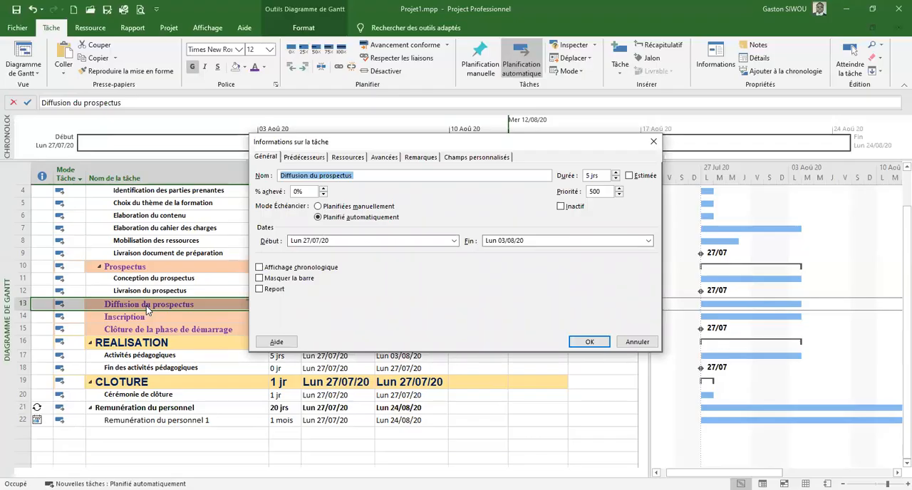
{"action": "left_click", "coordinate": [268, 160]}
{"action": "left_click", "coordinate": [299, 157]}
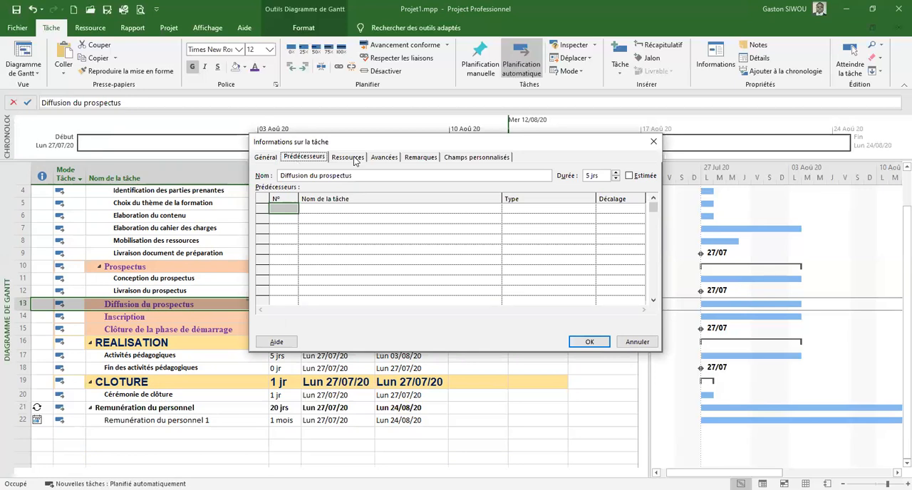
{"action": "left_click", "coordinate": [354, 159]}
{"action": "left_click", "coordinate": [385, 158]}
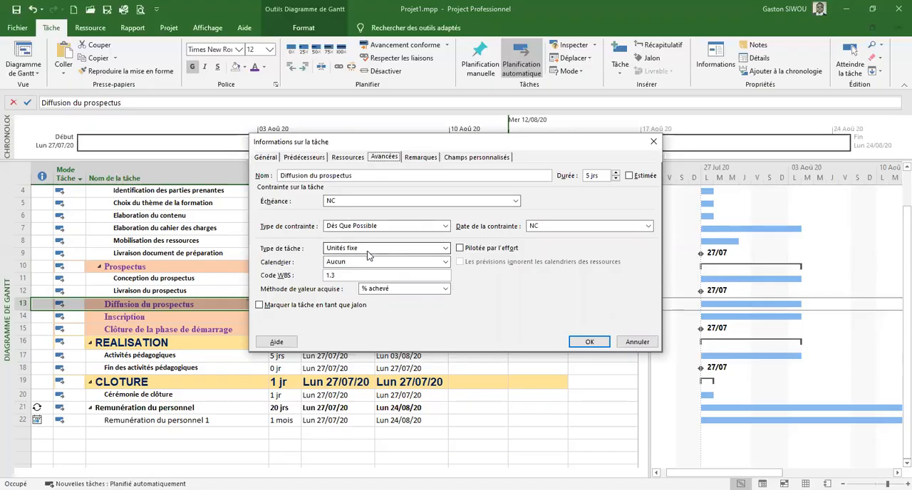
{"action": "left_click", "coordinate": [448, 251]}
{"action": "left_click", "coordinate": [360, 260]}
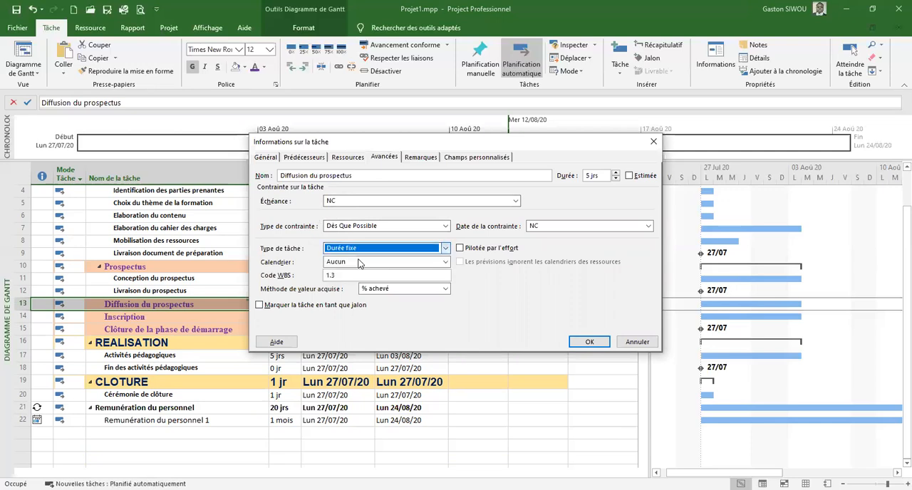
{"action": "left_click", "coordinate": [588, 343]}
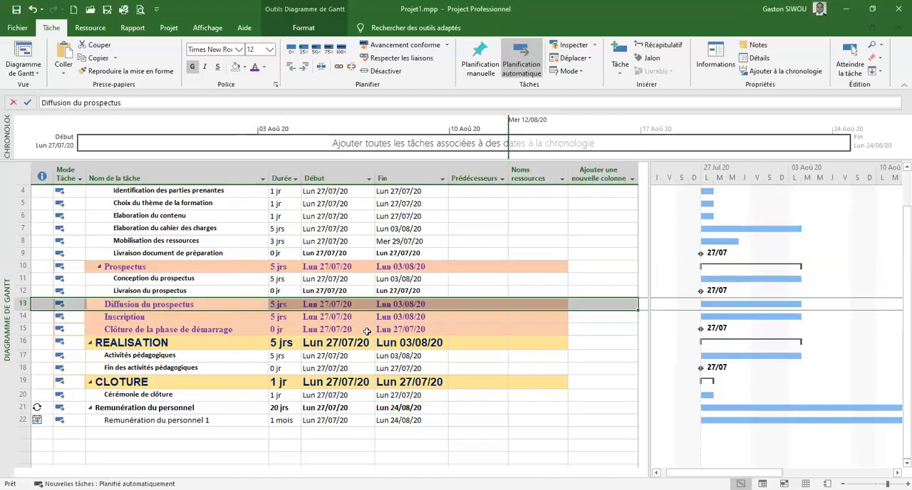
Set the task type of Conception du prospectus to Travail fixe in its advanced task information
{"action": "left_click", "coordinate": [153, 278]}
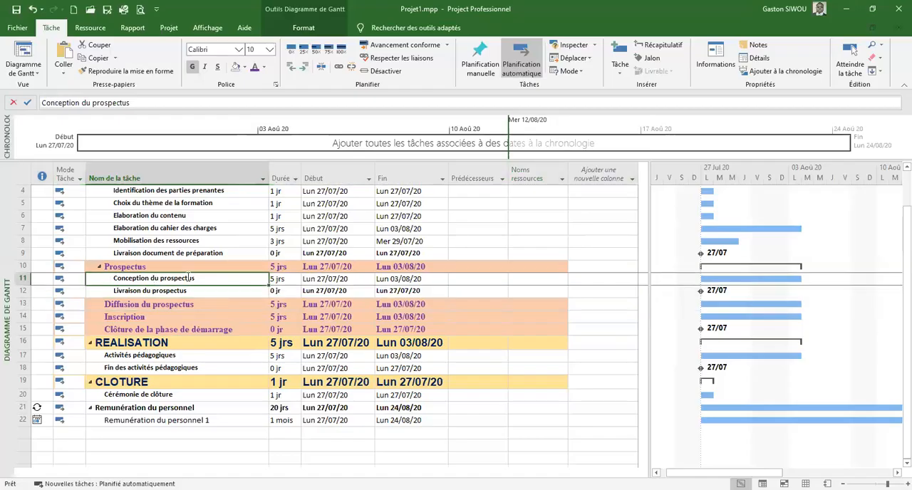
{"action": "double_click", "coordinate": [189, 280]}
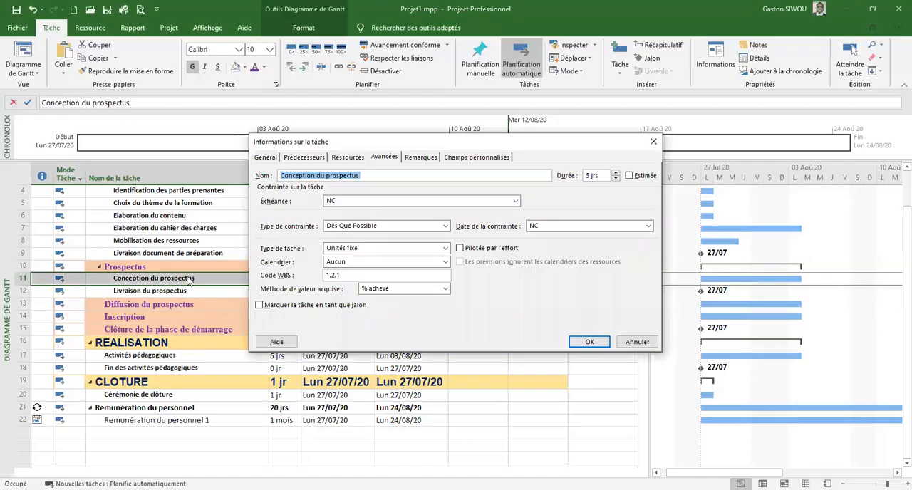
{"action": "left_click", "coordinate": [394, 160]}
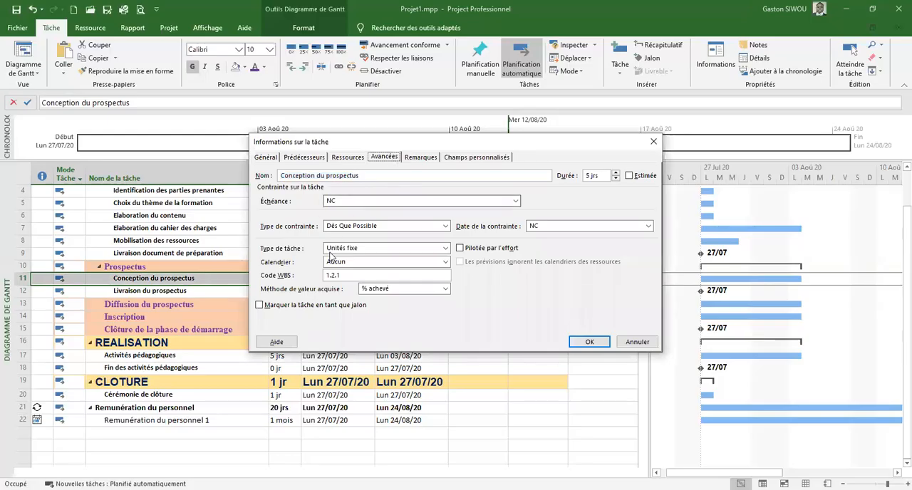
{"action": "left_click", "coordinate": [443, 248]}
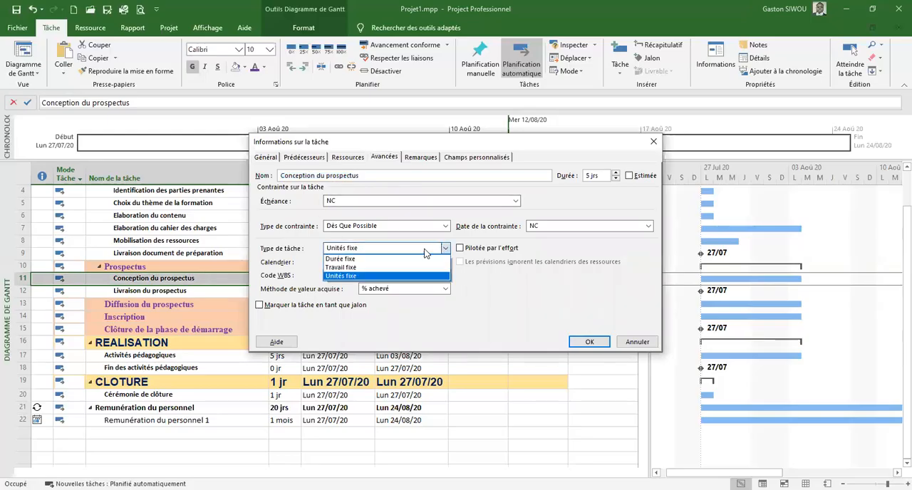
{"action": "left_click", "coordinate": [355, 271]}
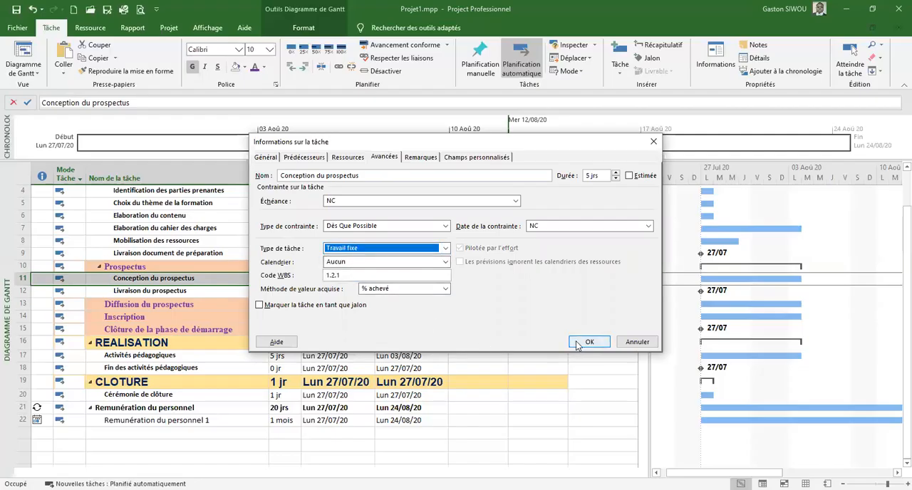
{"action": "left_click", "coordinate": [578, 343]}
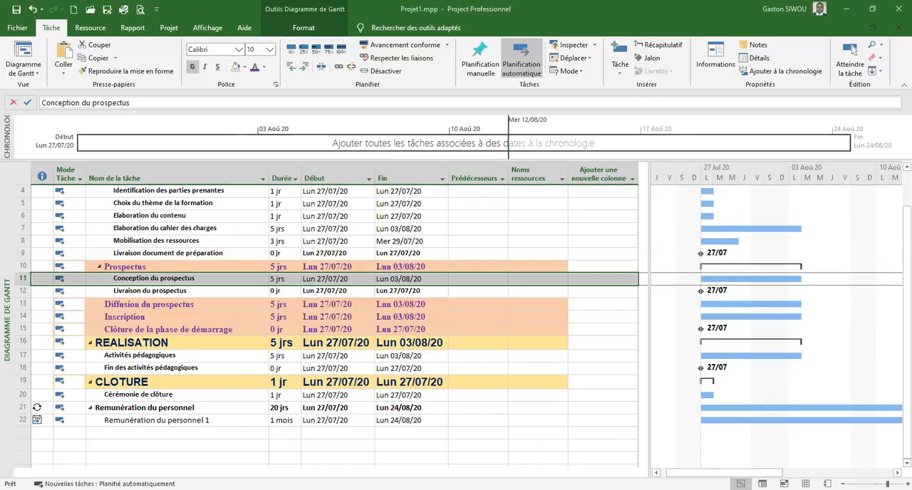
Open the task information for Réunion d'ouverture and bring up its available constraint types
{"action": "left_click", "coordinate": [228, 275]}
{"action": "scroll", "coordinate": [228, 273], "scroll_direction": "up", "scroll_amount": 1}
{"action": "left_click", "coordinate": [174, 218]}
{"action": "key", "text": "shift+F2"}
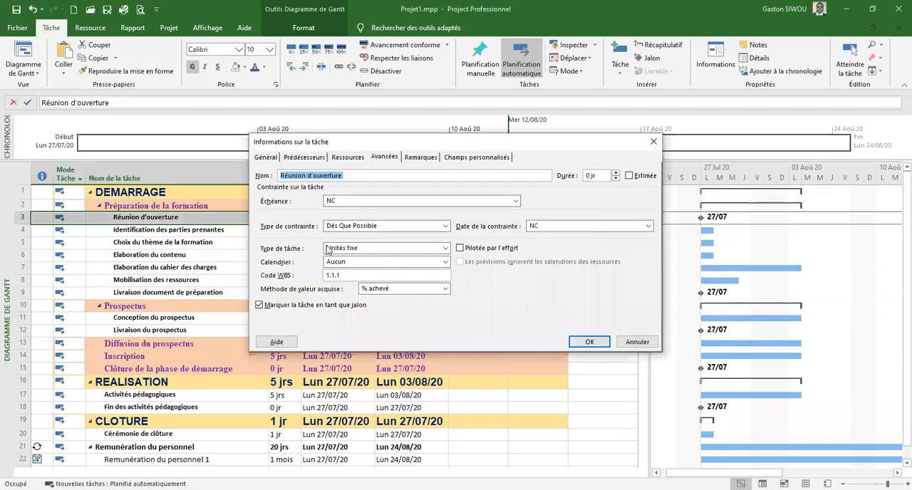
{"action": "left_click", "coordinate": [445, 227]}
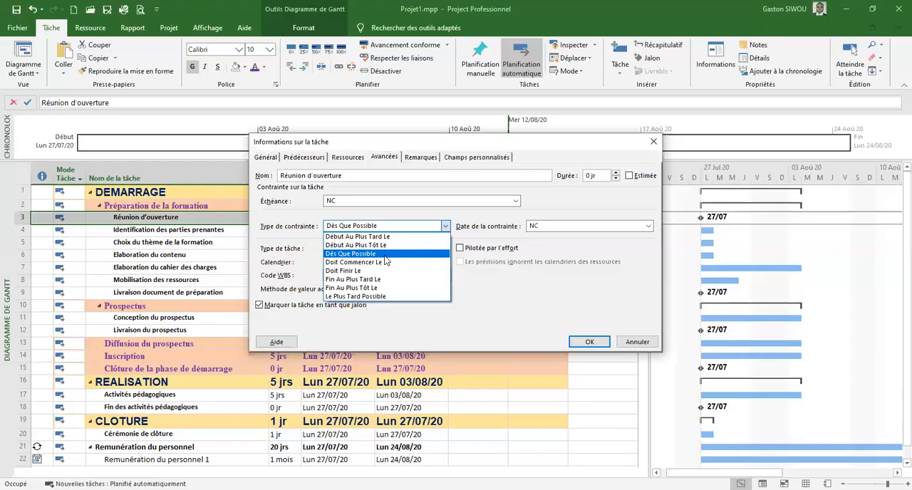
Look over the predecessor table and its lag column for Réunion d'ouverture, and return to the advanced task settings
{"action": "left_click", "coordinate": [276, 160]}
{"action": "left_click", "coordinate": [288, 158]}
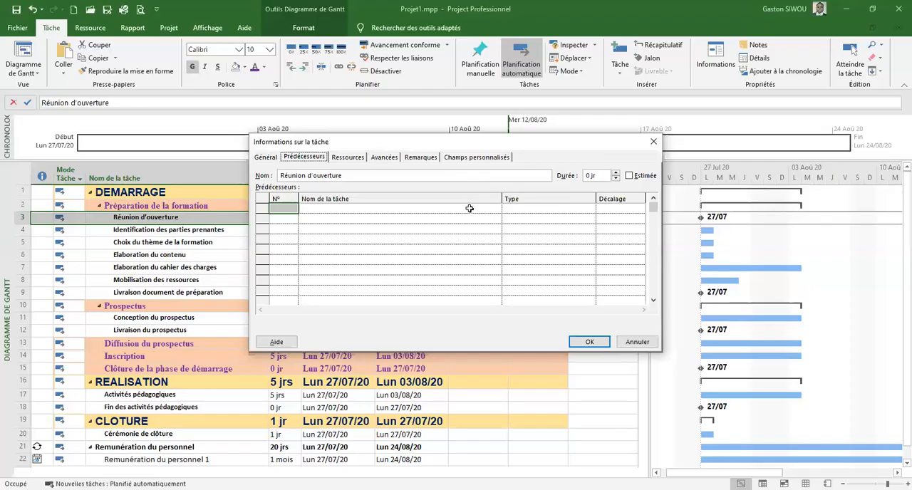
{"action": "left_click", "coordinate": [616, 207]}
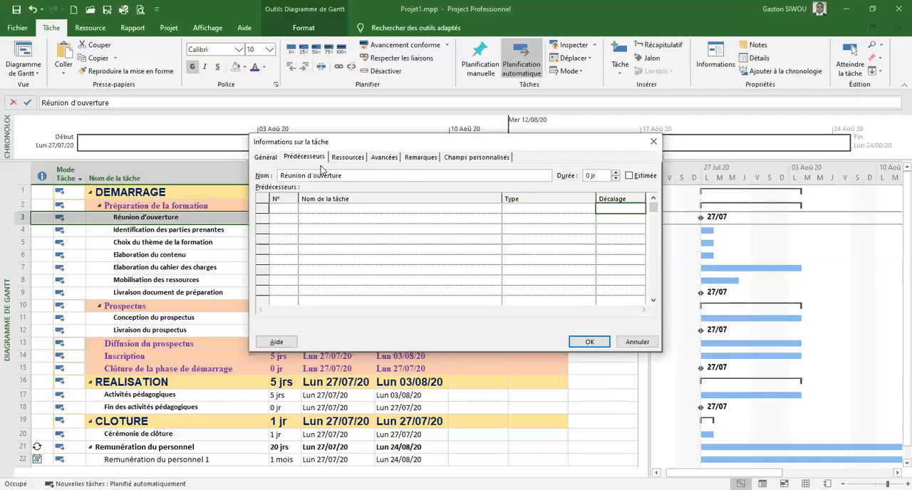
{"action": "left_click", "coordinate": [385, 158]}
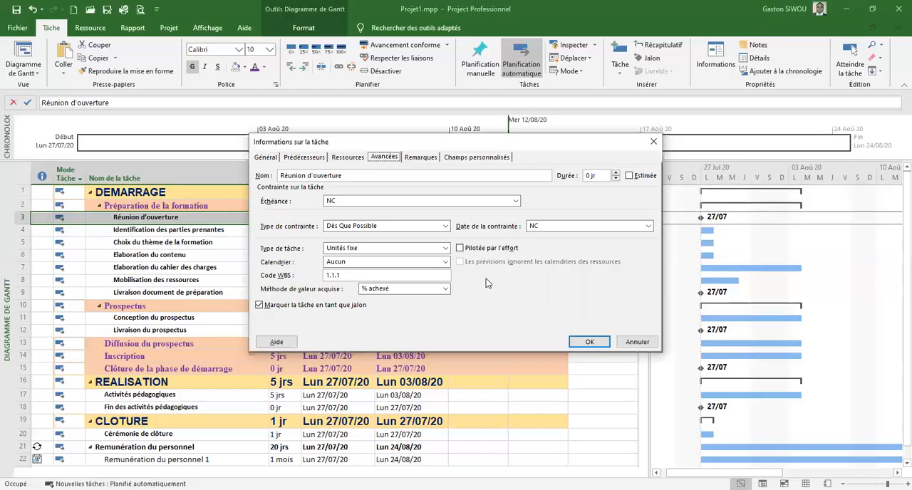
{"action": "left_click", "coordinate": [445, 226]}
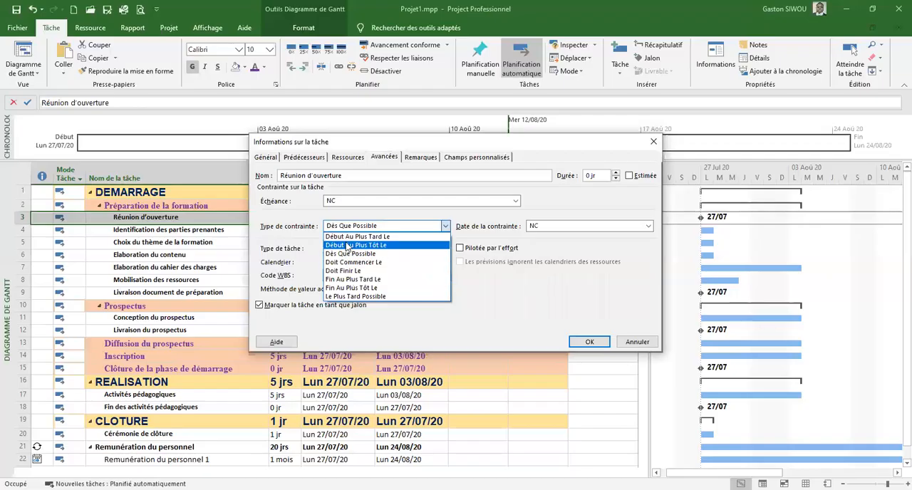
{"action": "left_click", "coordinate": [348, 238]}
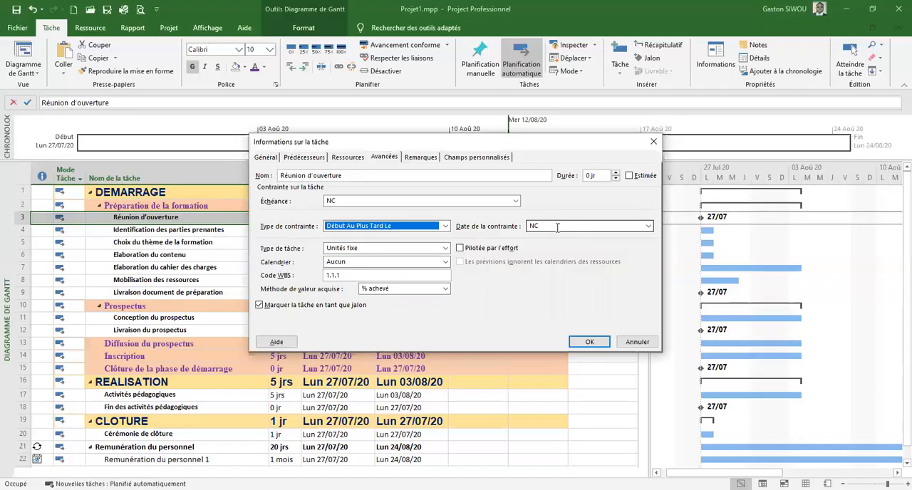
{"action": "left_click", "coordinate": [330, 201]}
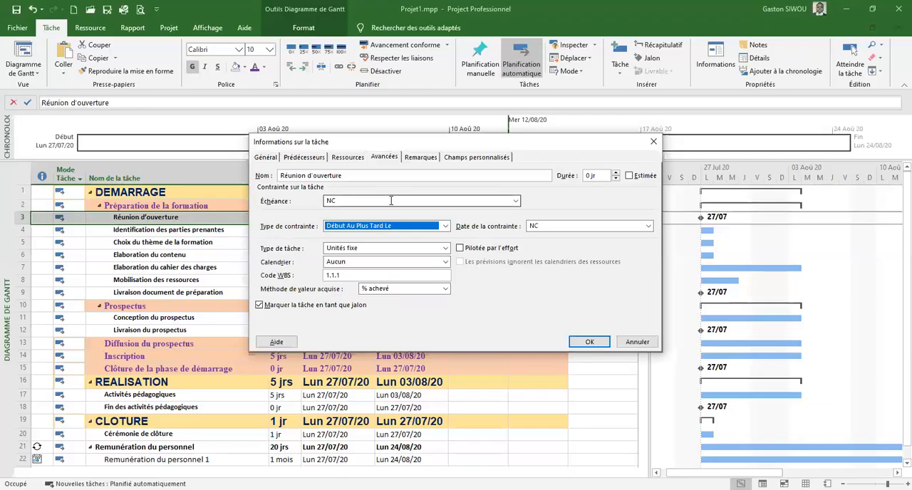
{"action": "left_click", "coordinate": [443, 227]}
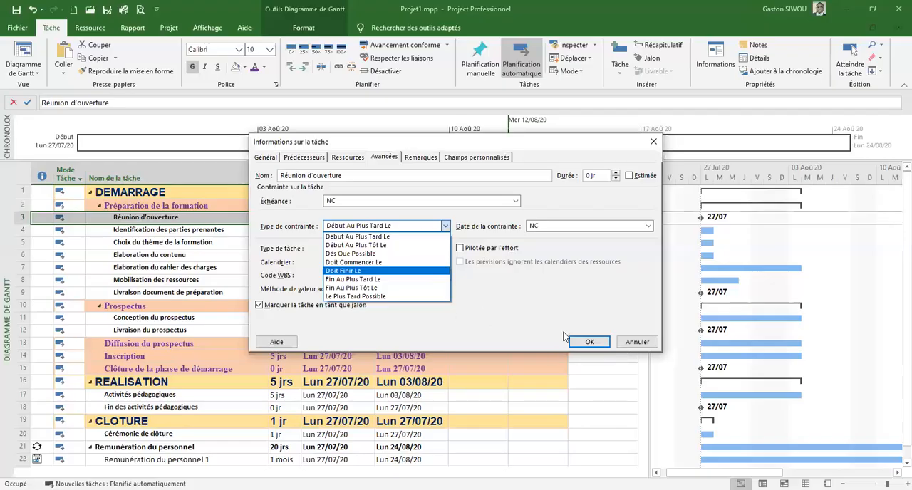
{"action": "left_click", "coordinate": [636, 344]}
{"action": "left_click", "coordinate": [641, 344]}
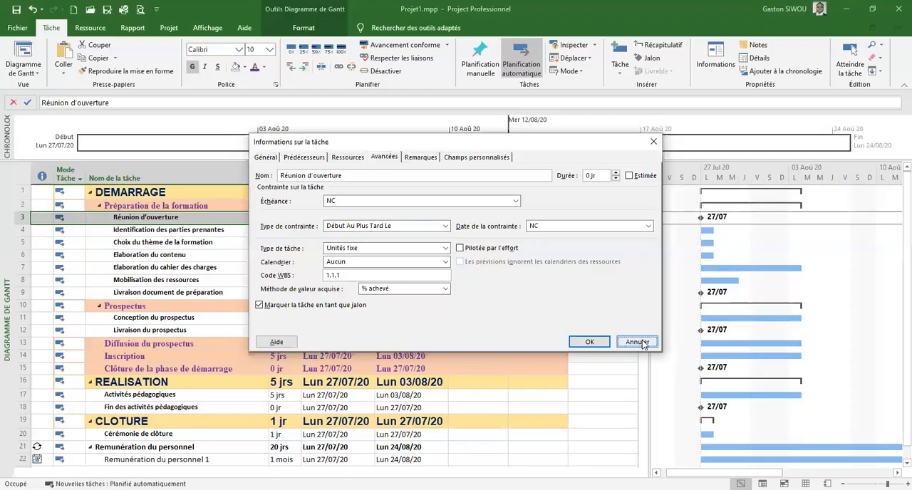
{"action": "left_click", "coordinate": [322, 218]}
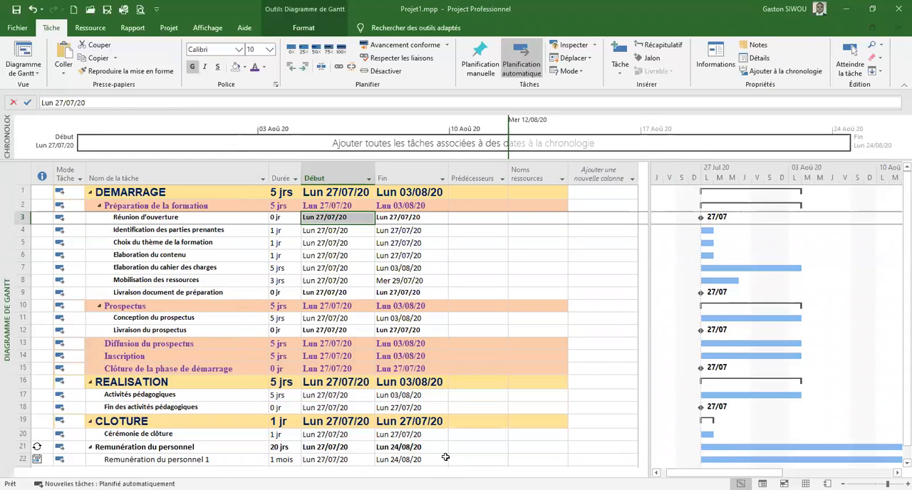
{"action": "left_click", "coordinate": [317, 215]}
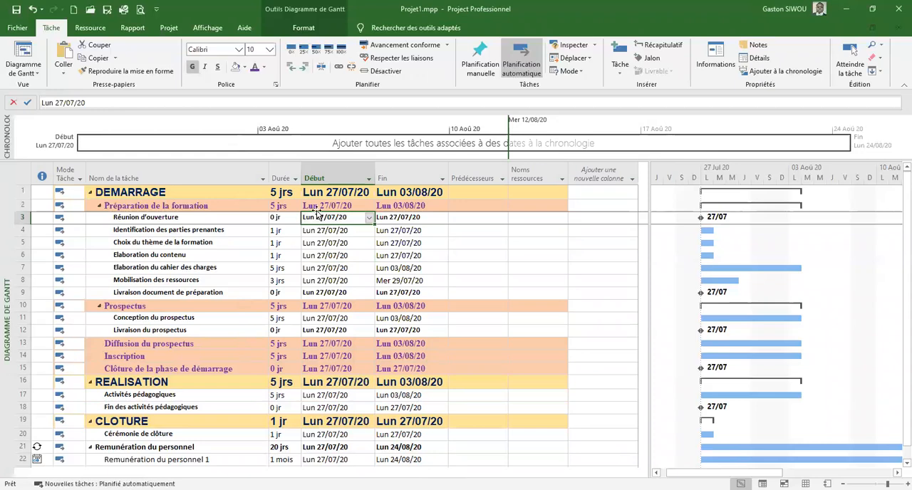
Set the constraint of Réunion d'ouverture to Doit Commencer Le with the constraint date 27/07/2020
{"action": "left_click", "coordinate": [222, 219]}
{"action": "double_click", "coordinate": [222, 221]}
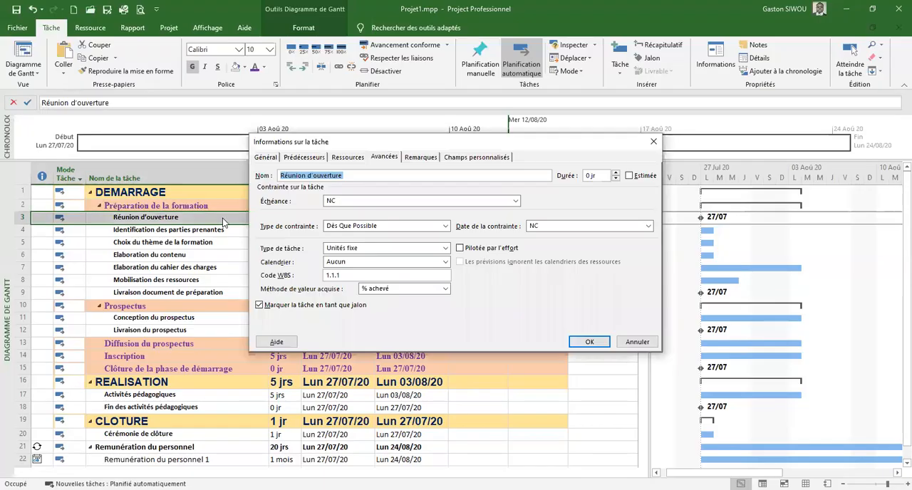
{"action": "left_click", "coordinate": [385, 158]}
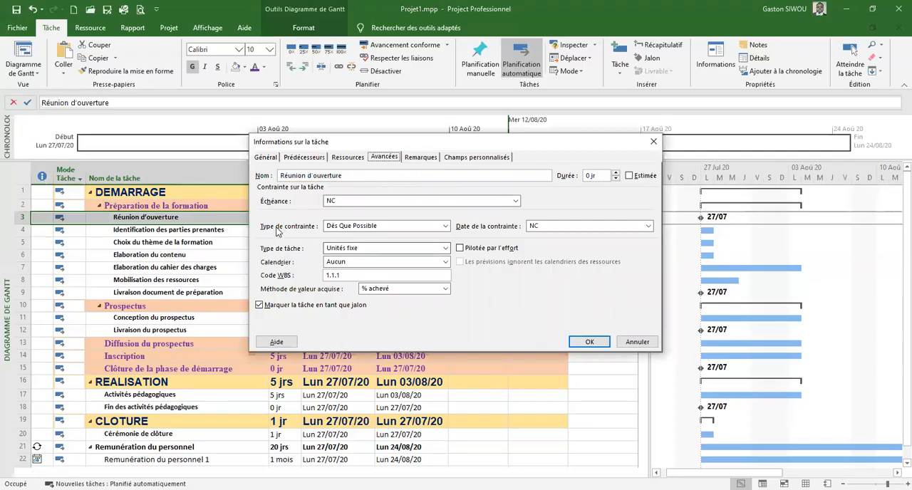
{"action": "left_click", "coordinate": [446, 227]}
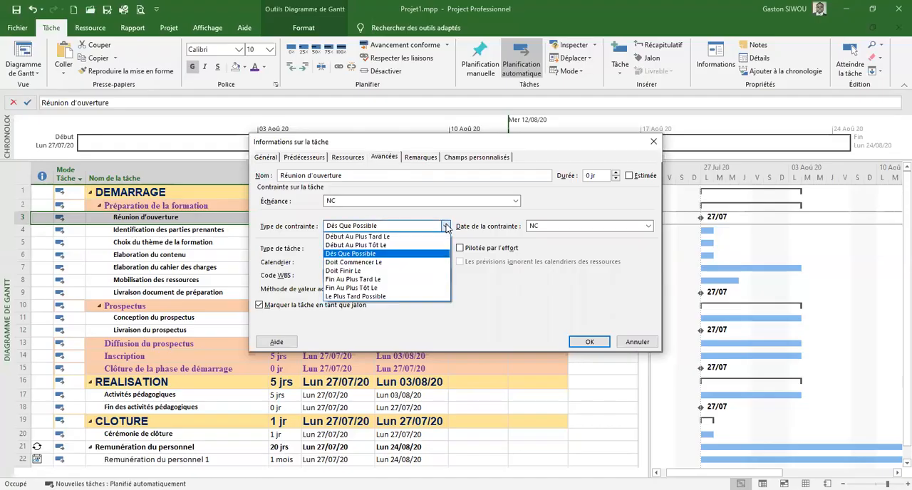
{"action": "left_click", "coordinate": [353, 262]}
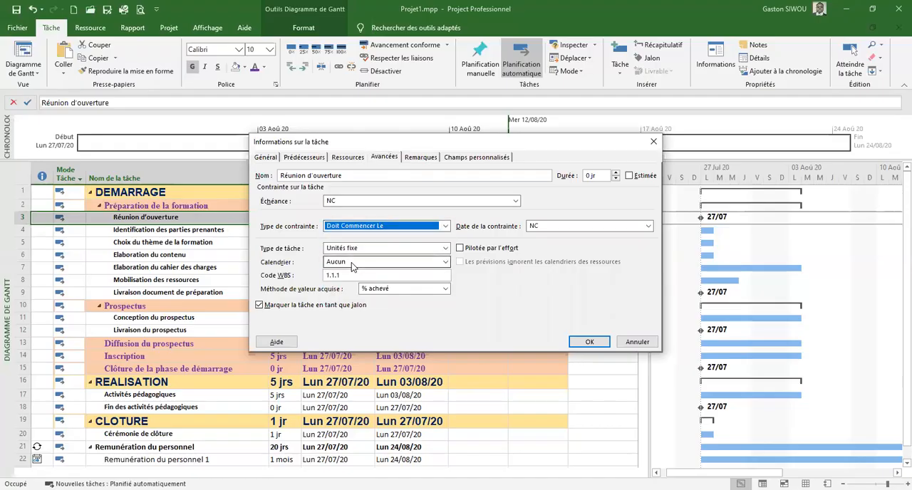
{"action": "left_click", "coordinate": [550, 225]}
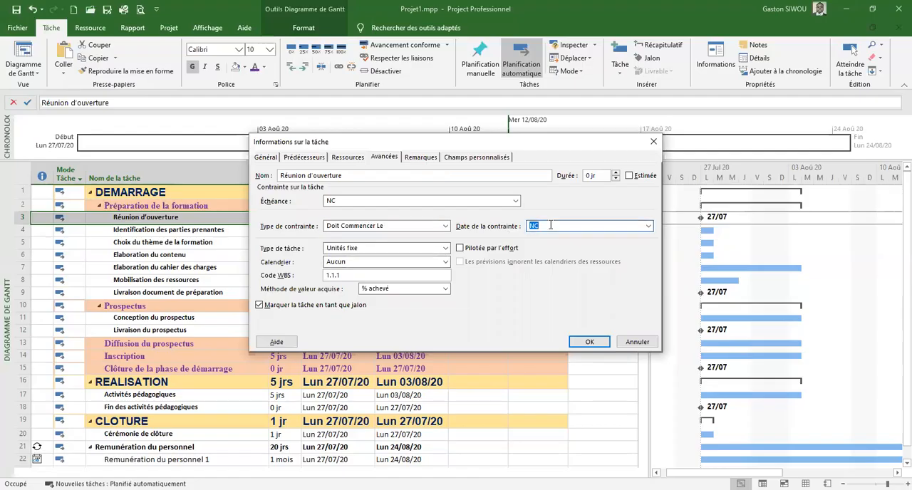
{"action": "type", "text": "27/"}
{"action": "left_click", "coordinate": [648, 226]}
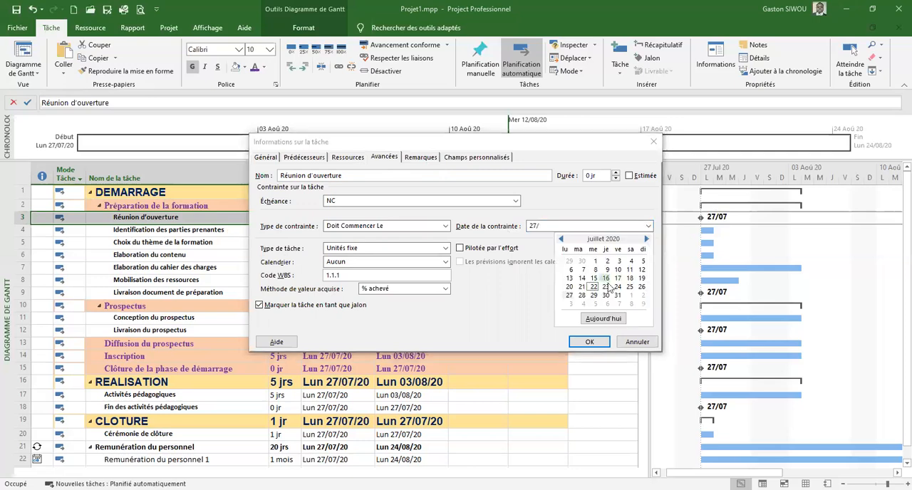
{"action": "left_click", "coordinate": [569, 296]}
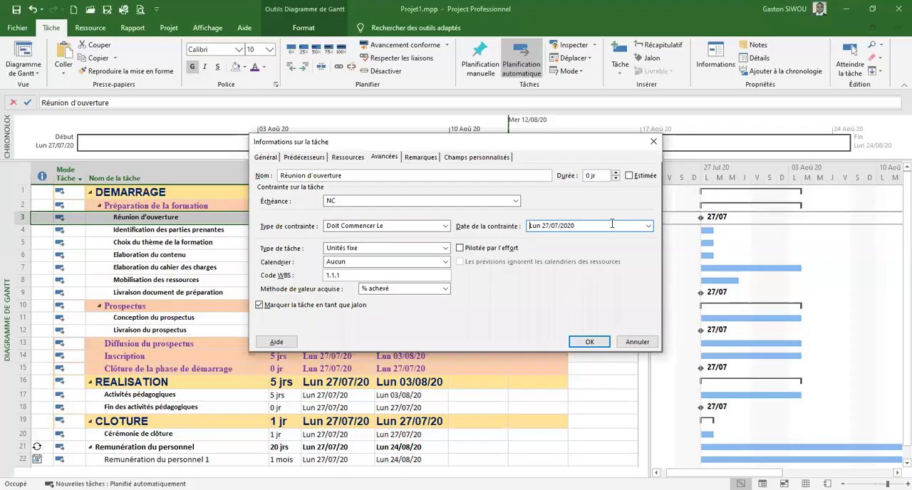
{"action": "left_click", "coordinate": [590, 342]}
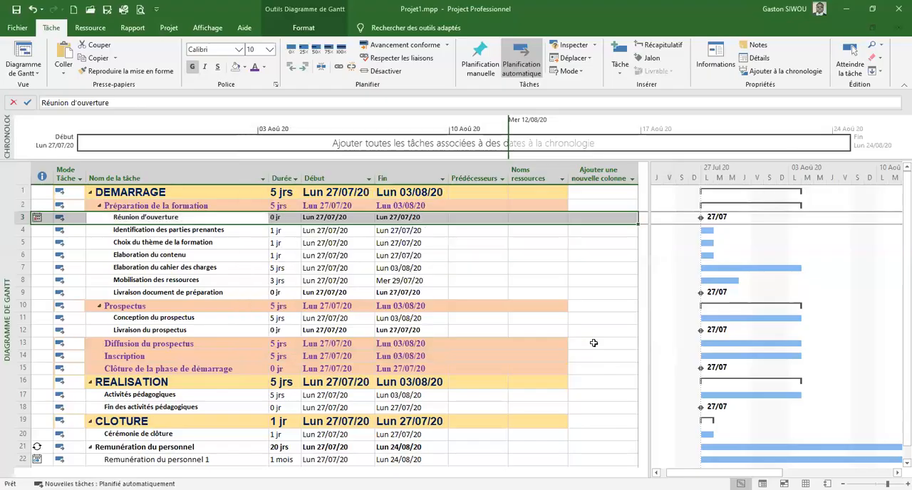
Check the constraint indicators of Réunion d'ouverture and Remunération du personnel 1 in the task list
{"action": "left_click", "coordinate": [327, 284]}
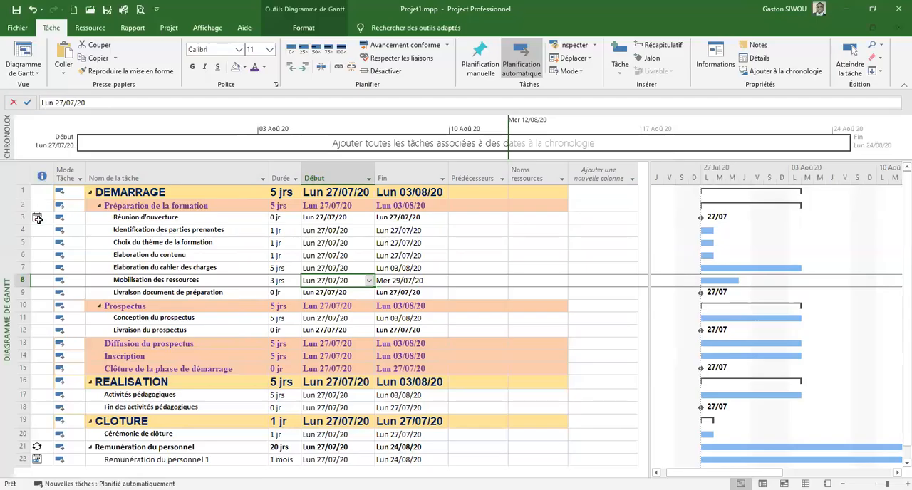
{"action": "mouse_move", "coordinate": [36, 218]}
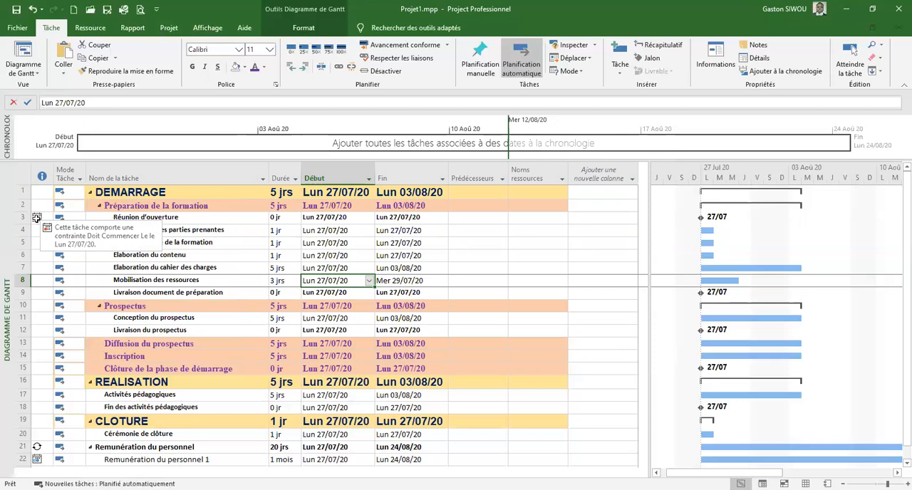
{"action": "scroll", "coordinate": [238, 417], "scroll_direction": "down", "scroll_amount": 2}
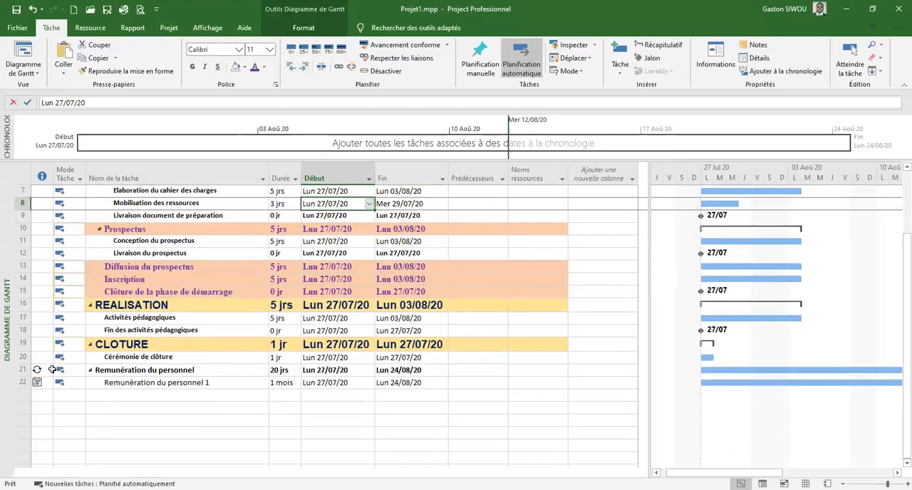
{"action": "mouse_move", "coordinate": [35, 383]}
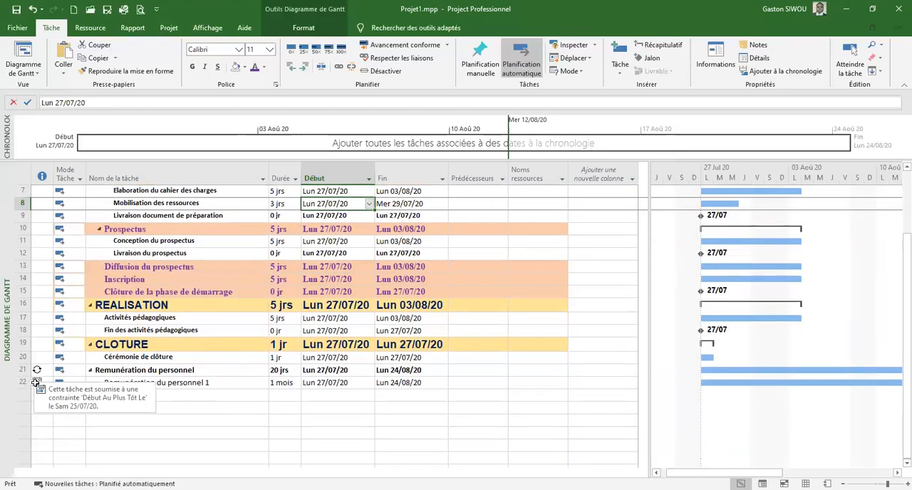
{"action": "scroll", "coordinate": [165, 360], "scroll_direction": "up", "scroll_amount": 2}
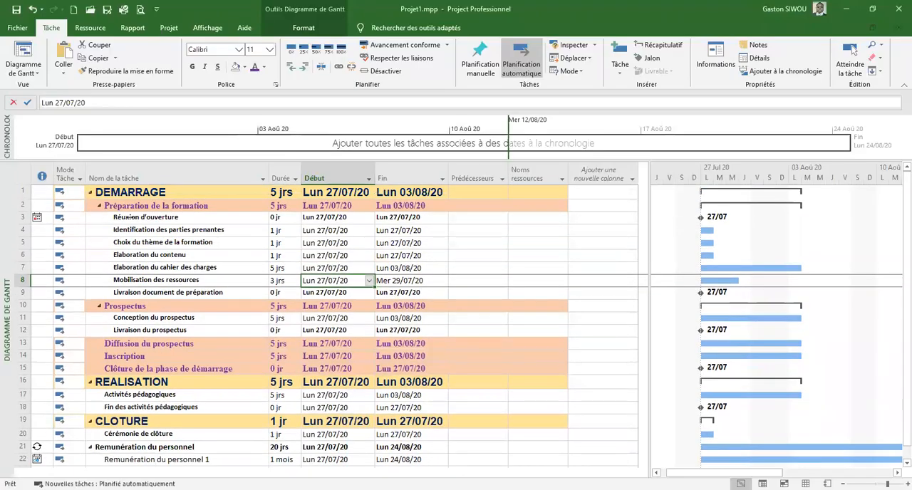
{"action": "left_click", "coordinate": [132, 217]}
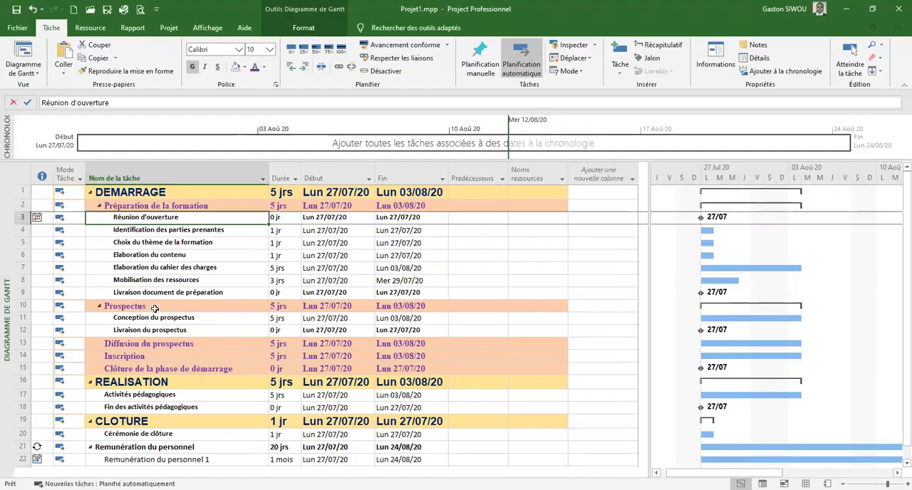
{"action": "key", "text": "ctrl"}
Give Livraison document de préparation a Fin Au Plus Tard Le constraint dated 31/07/2020
{"action": "left_click", "coordinate": [156, 294]}
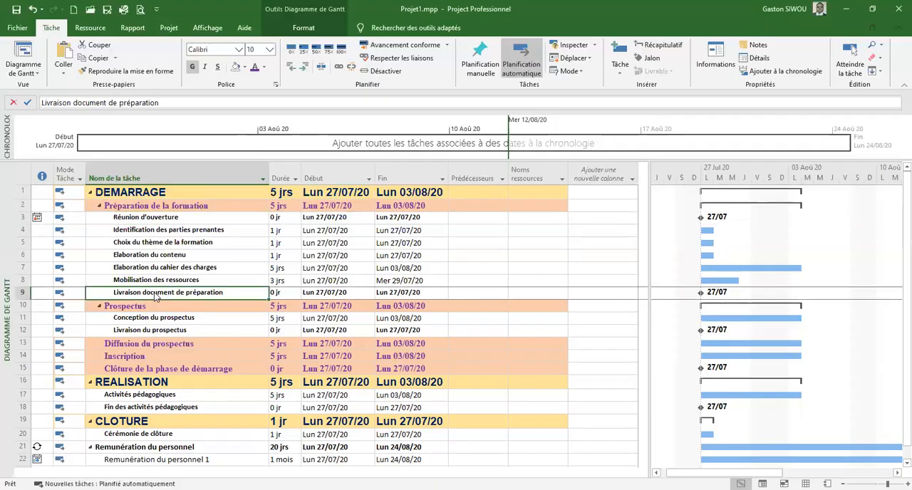
{"action": "double_click", "coordinate": [156, 294]}
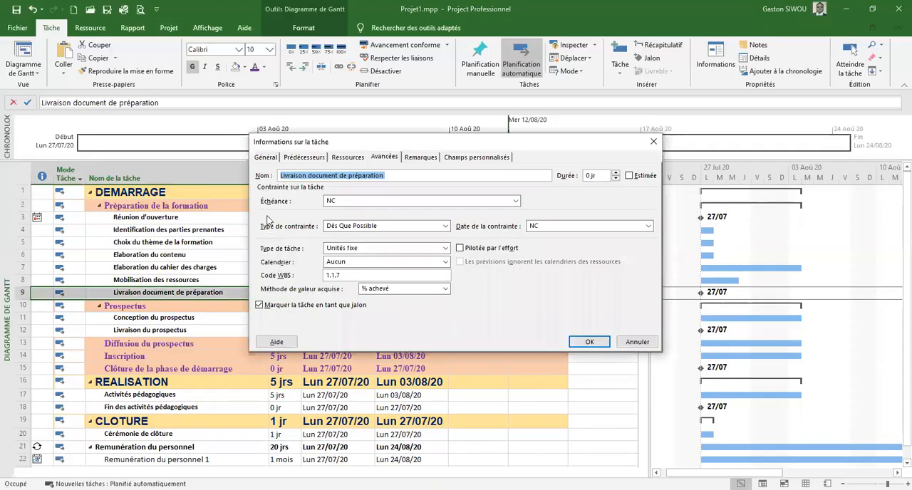
{"action": "left_click", "coordinate": [384, 156]}
{"action": "left_click", "coordinate": [445, 226]}
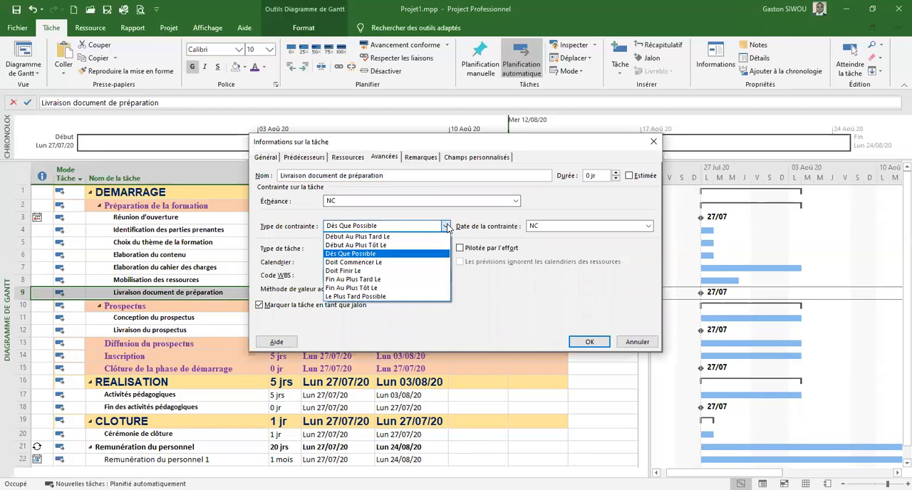
{"action": "left_click", "coordinate": [352, 279]}
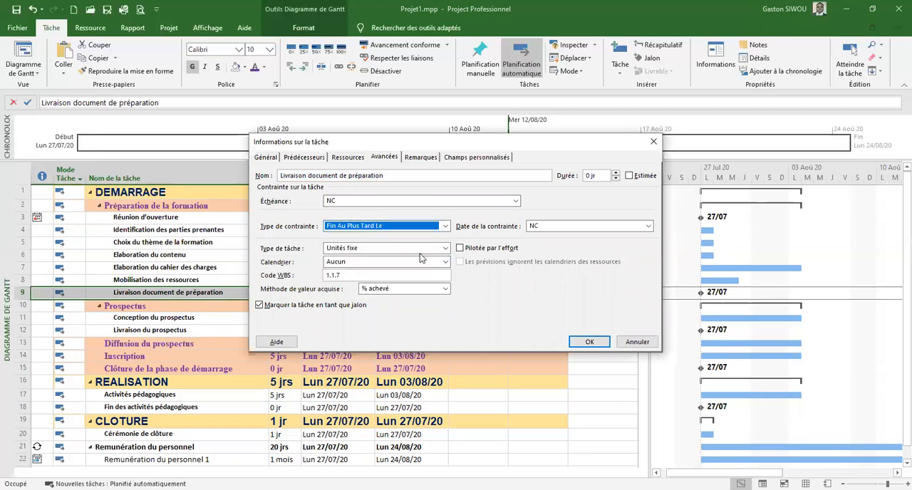
{"action": "left_click", "coordinate": [550, 226]}
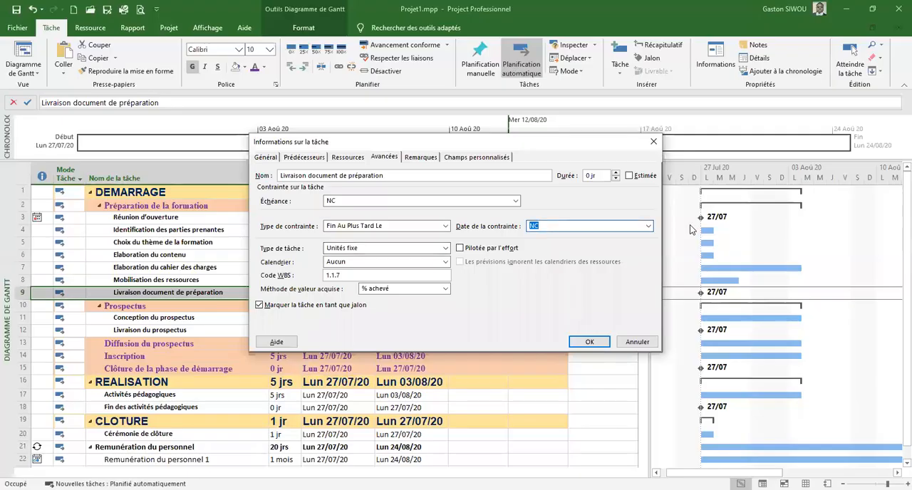
{"action": "left_click", "coordinate": [648, 225]}
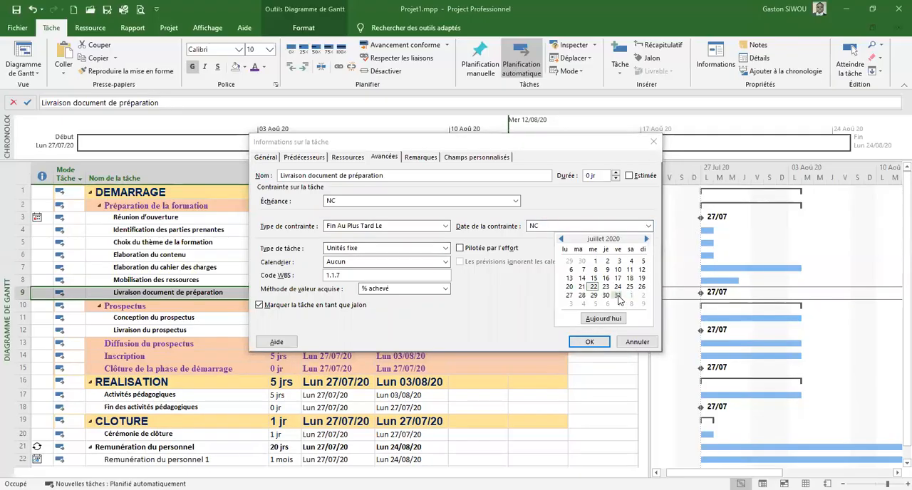
{"action": "left_click", "coordinate": [617, 297]}
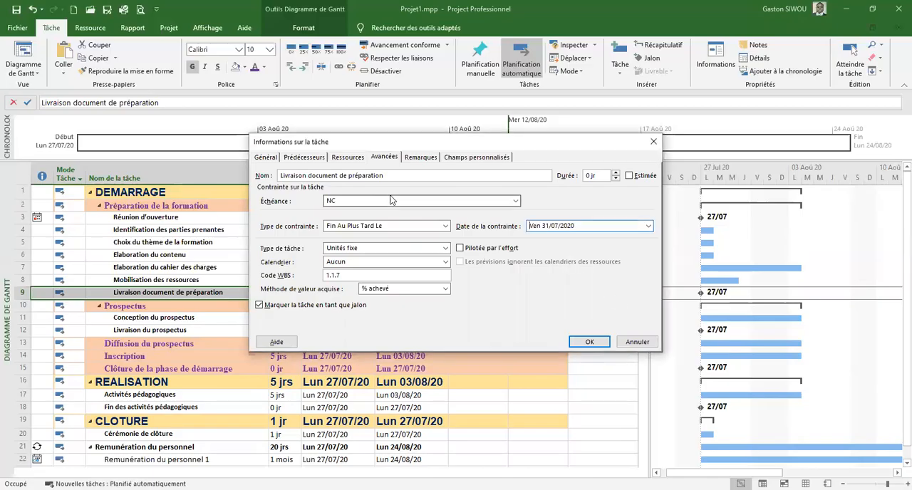
Set the deadline of Livraison document de préparation to 01/08/2020 and apply the task information
{"action": "left_click", "coordinate": [517, 202]}
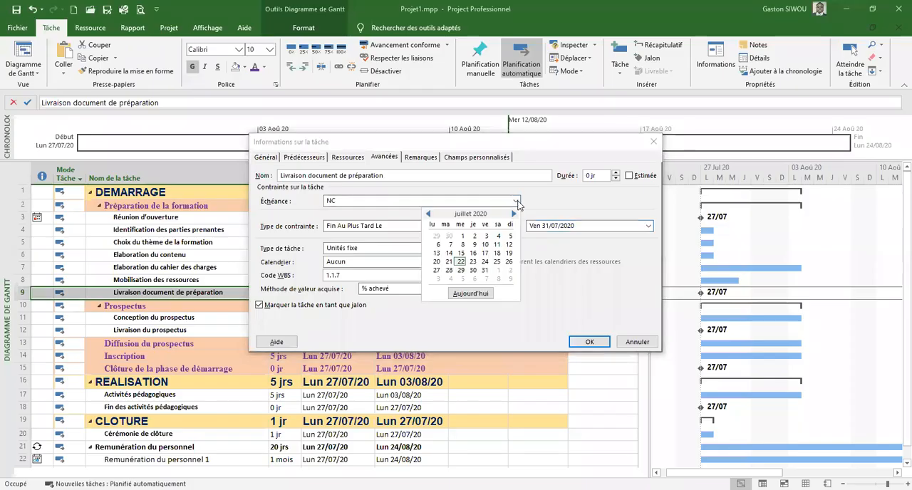
{"action": "left_click", "coordinate": [514, 214]}
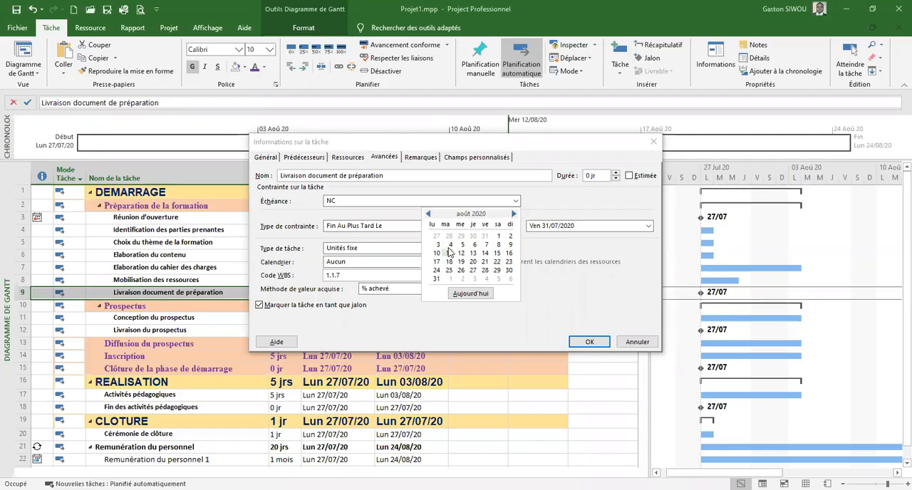
{"action": "left_click", "coordinate": [498, 235]}
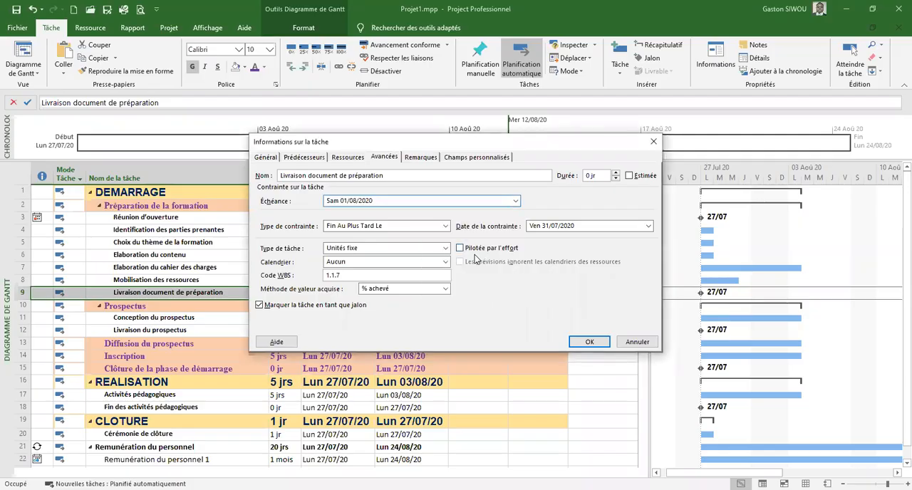
{"action": "left_click", "coordinate": [586, 342]}
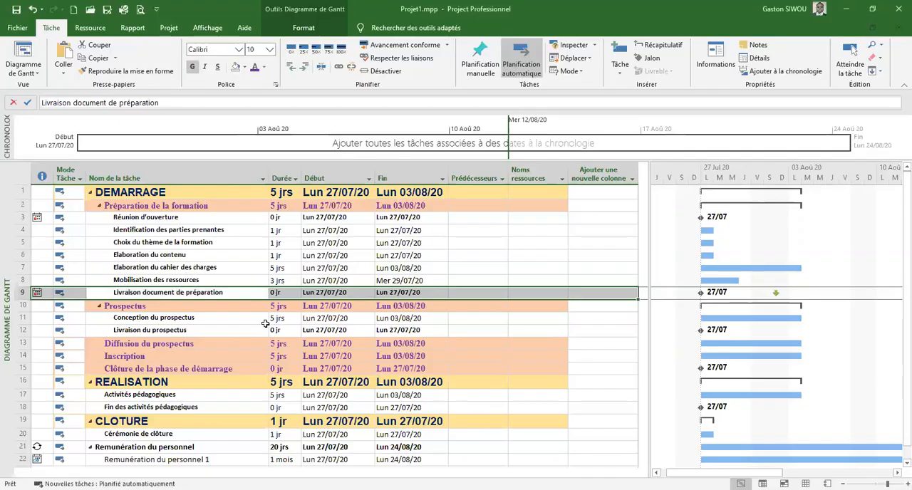
Give Livraison du prospectus a Fin Au Plus Tard Le constraint dated 07/08/2020
{"action": "left_click", "coordinate": [243, 332]}
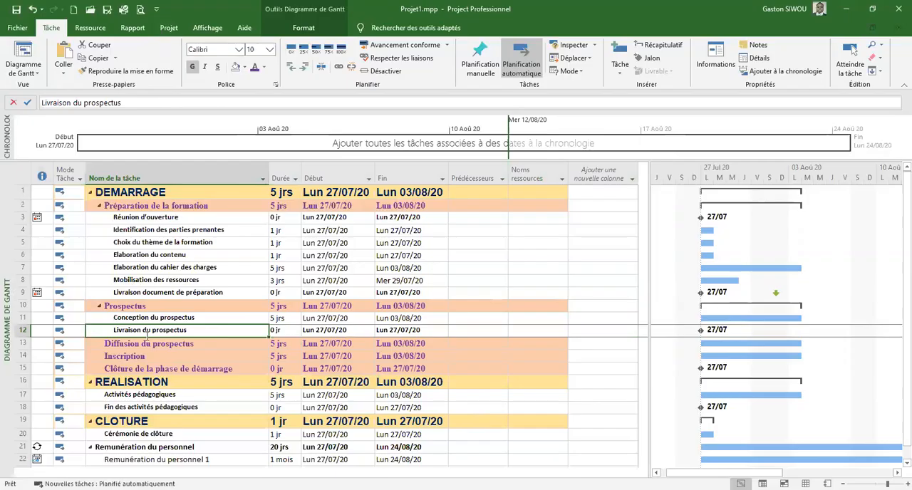
{"action": "double_click", "coordinate": [185, 332]}
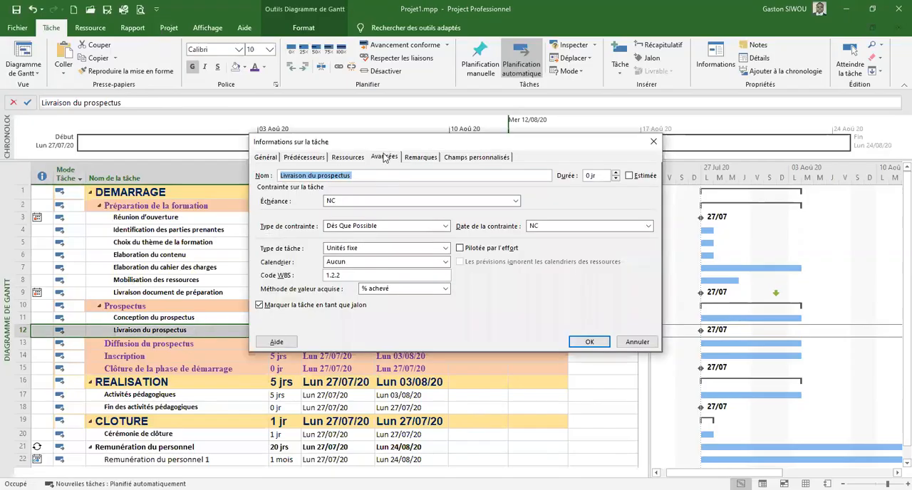
{"action": "left_click", "coordinate": [385, 157]}
{"action": "left_click", "coordinate": [445, 226]}
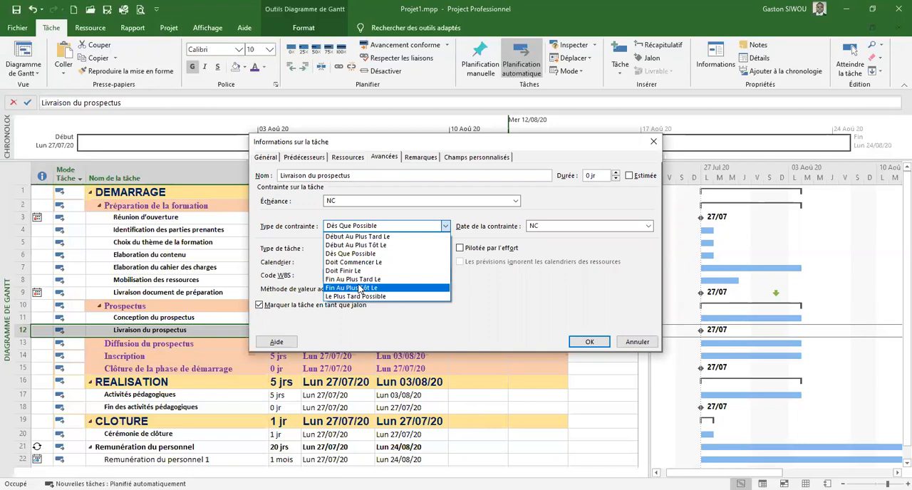
{"action": "left_click", "coordinate": [359, 279]}
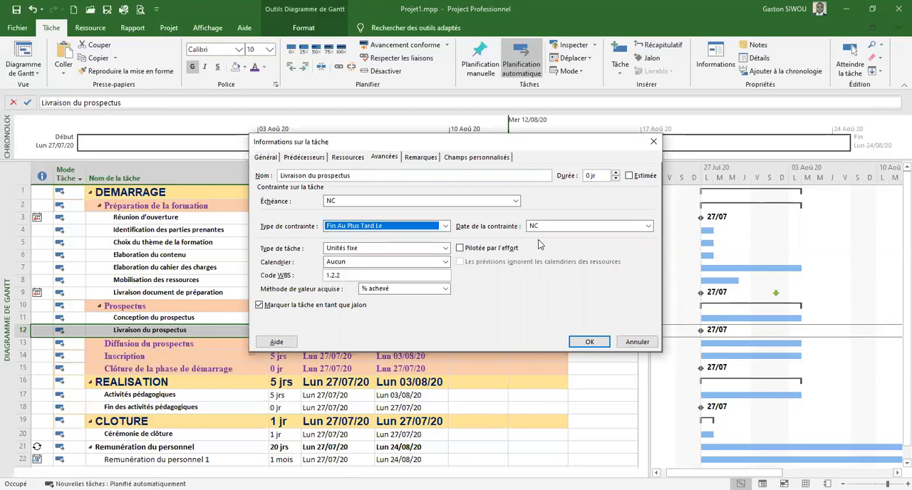
{"action": "left_click", "coordinate": [646, 227]}
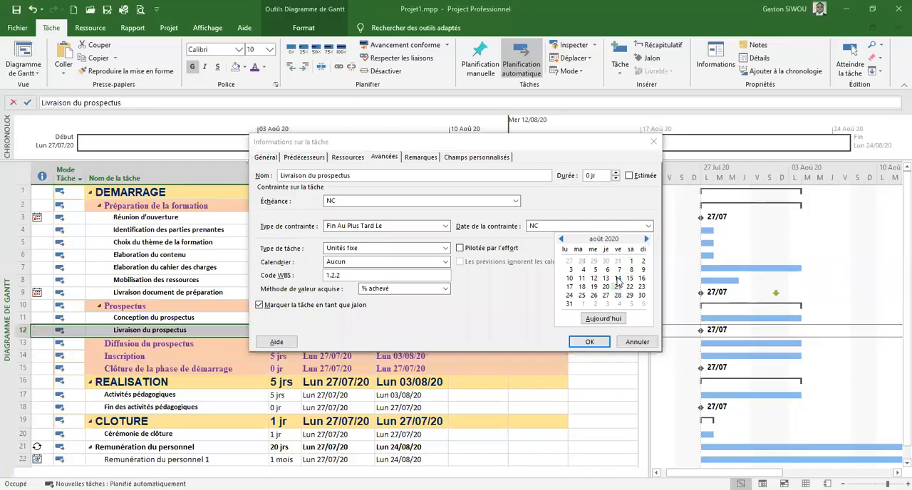
{"action": "left_click", "coordinate": [618, 270]}
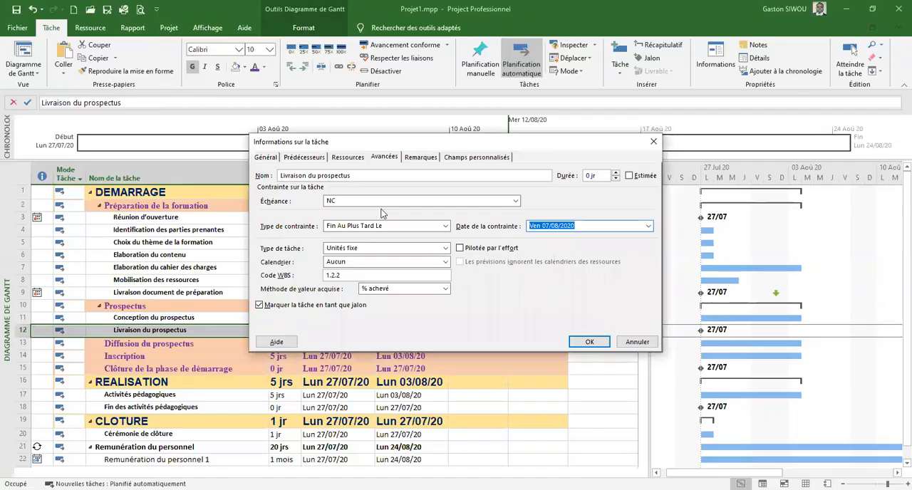
Set the deadline of Livraison du prospectus to 08/08/2020 and apply the task information
{"action": "left_click", "coordinate": [384, 202]}
{"action": "left_click", "coordinate": [514, 214]}
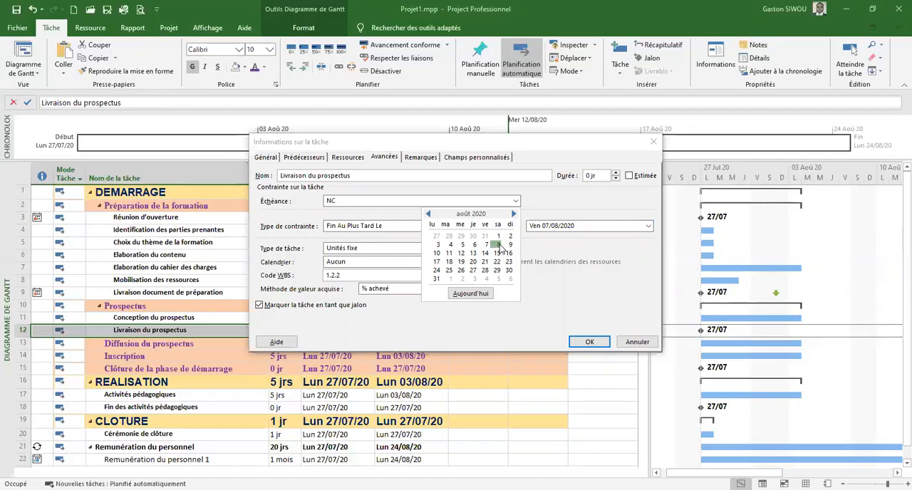
{"action": "left_click", "coordinate": [498, 245]}
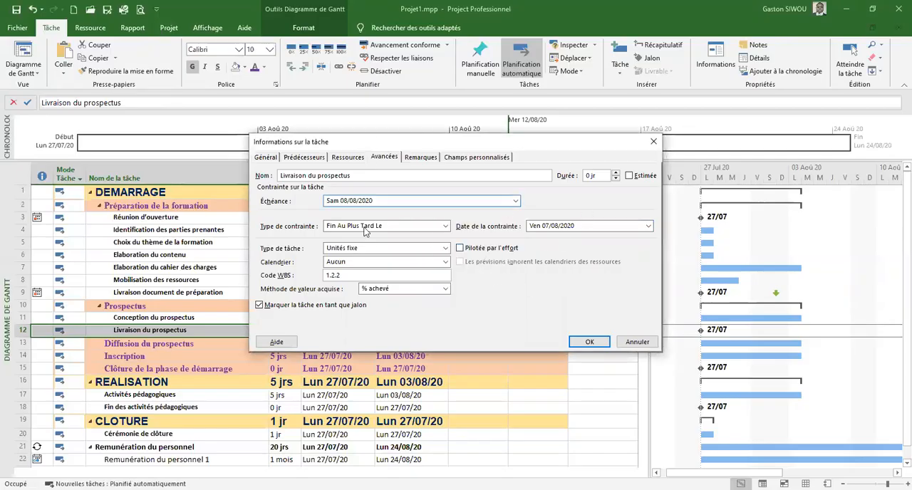
{"action": "left_click", "coordinate": [575, 345]}
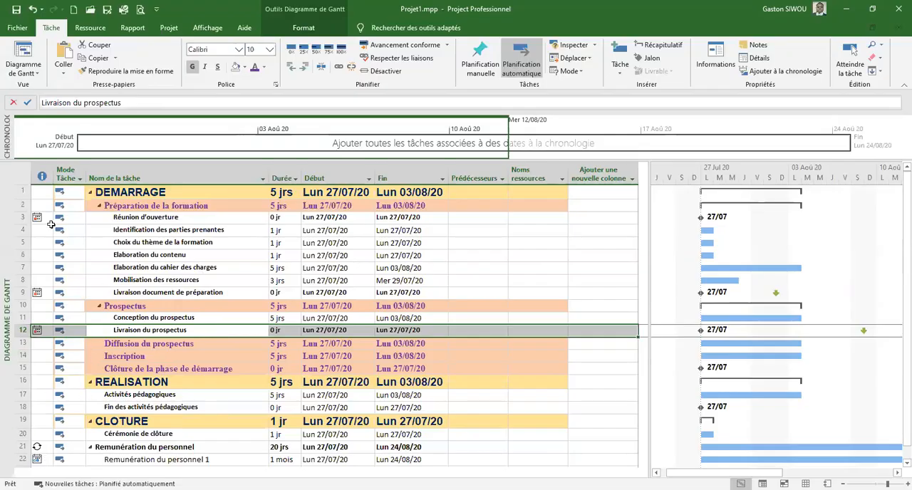
Give Clôture de la phase de démarrage a Fin Au Plus Tard Le constraint dated 21/08/2020
{"action": "scroll", "coordinate": [165, 384], "scroll_direction": "down", "scroll_amount": 1}
{"action": "scroll", "coordinate": [165, 385], "scroll_direction": "up", "scroll_amount": 1}
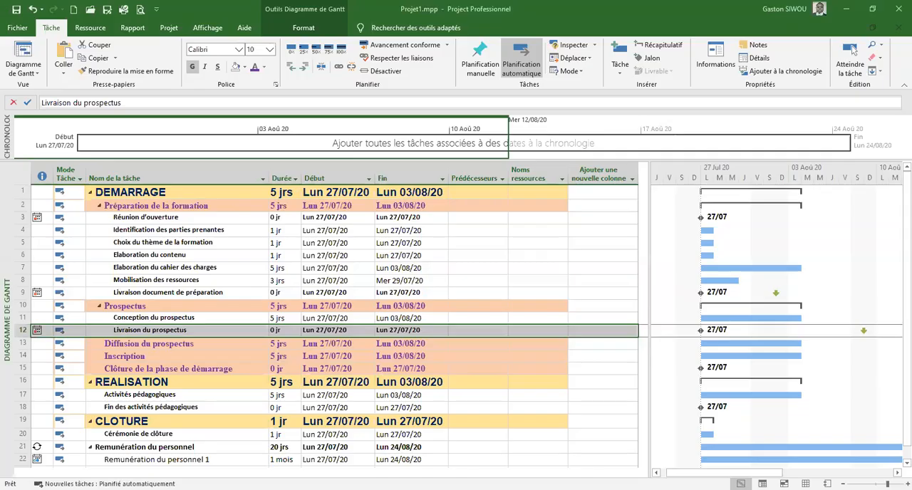
{"action": "left_click", "coordinate": [229, 369]}
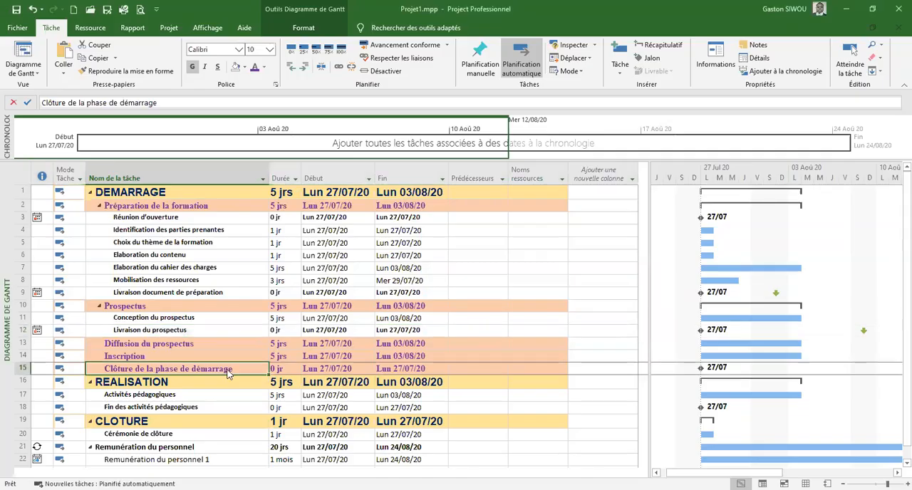
{"action": "double_click", "coordinate": [228, 372]}
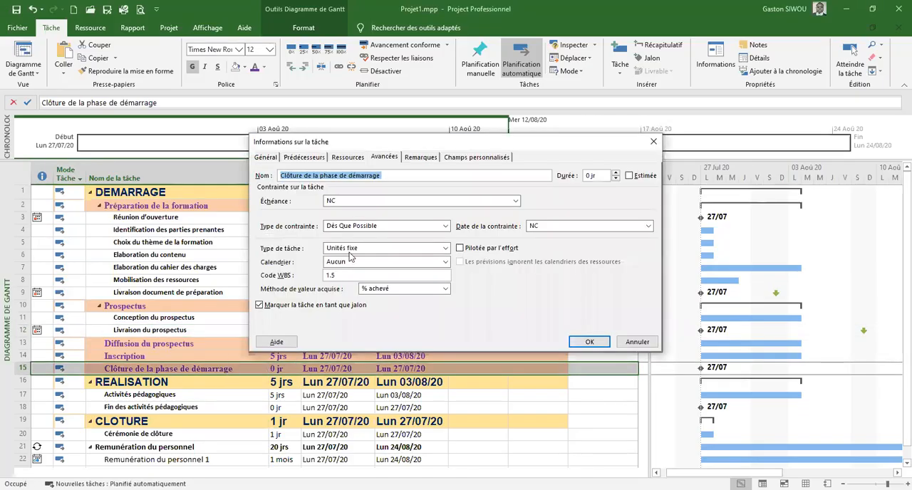
{"action": "left_click", "coordinate": [447, 226]}
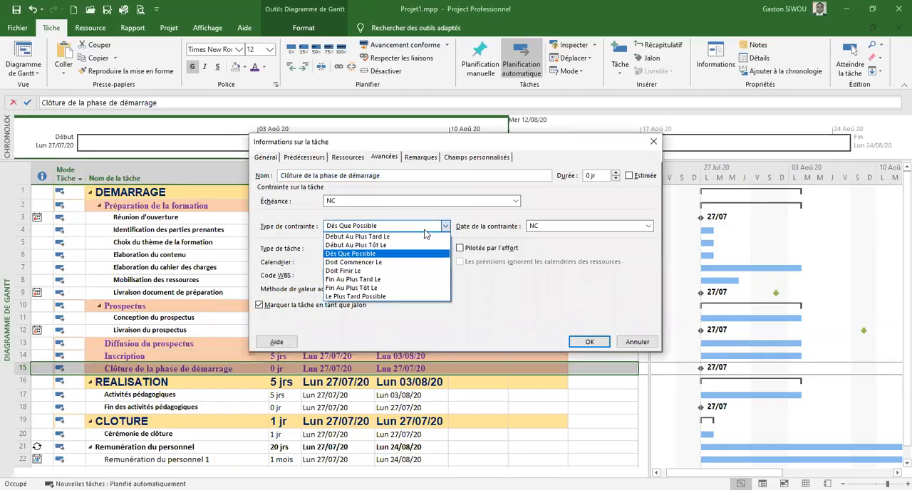
{"action": "left_click", "coordinate": [353, 280]}
{"action": "left_click", "coordinate": [636, 227]}
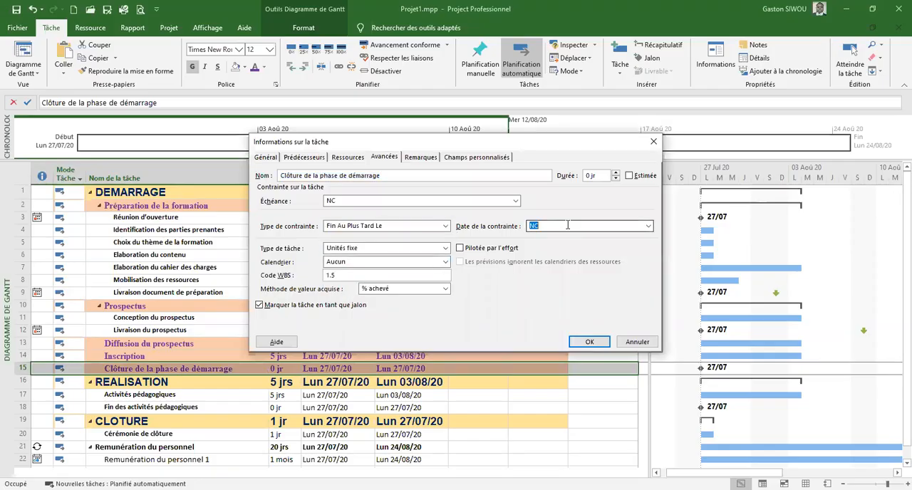
{"action": "left_click", "coordinate": [648, 226]}
{"action": "left_click", "coordinate": [646, 240]}
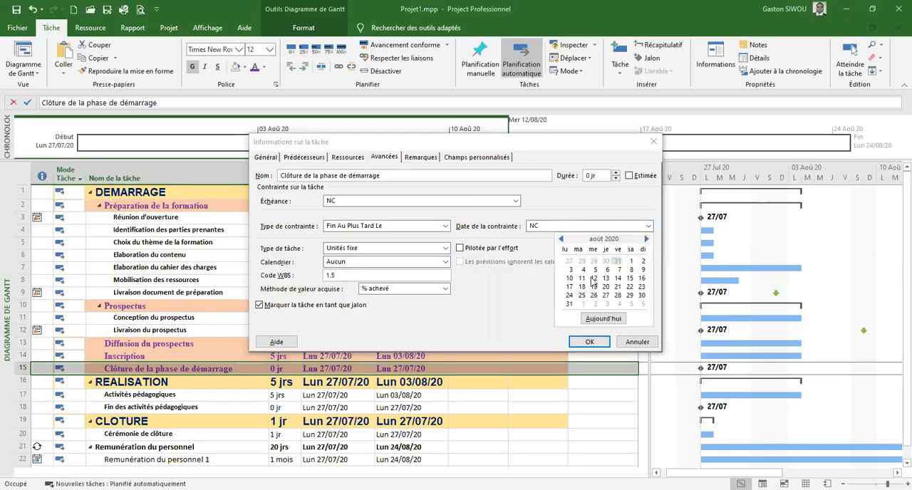
{"action": "left_click", "coordinate": [582, 296]}
{"action": "left_click", "coordinate": [581, 295]}
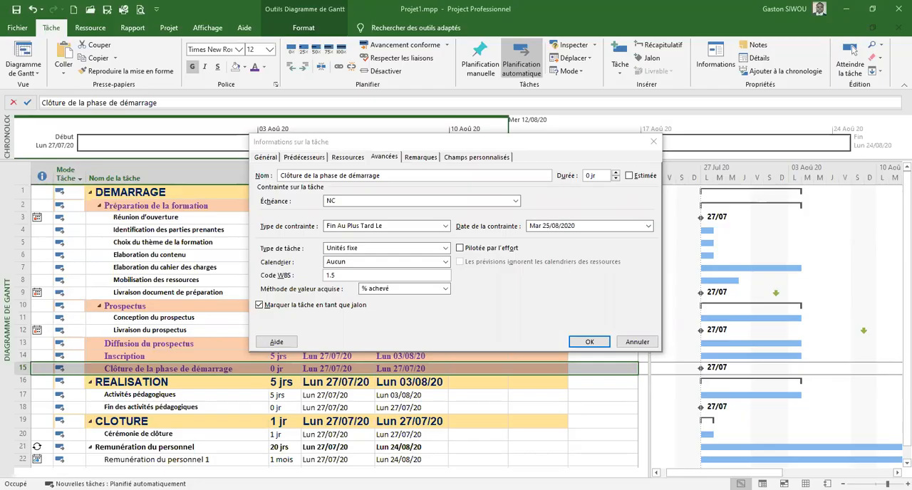
{"action": "left_click", "coordinate": [647, 225]}
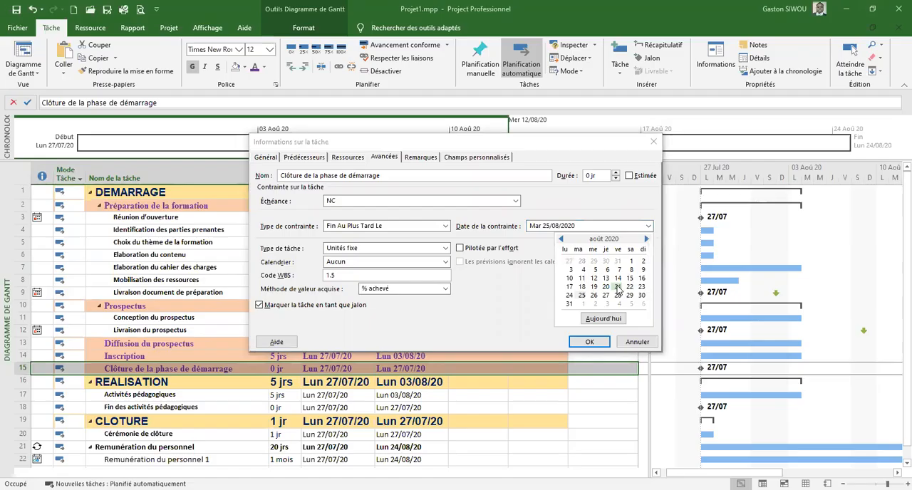
{"action": "left_click", "coordinate": [611, 286]}
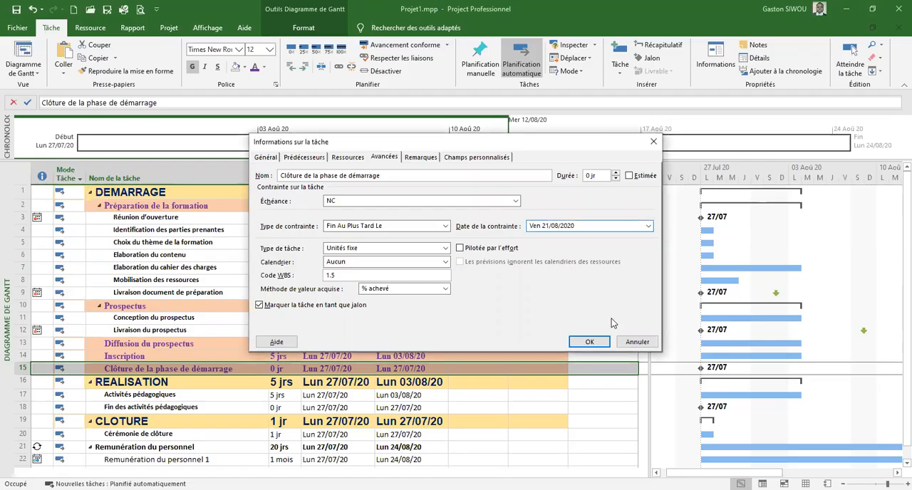
Set the deadline of Clôture de la phase de démarrage to 22/08/2020 and apply the task information
{"action": "left_click", "coordinate": [515, 201]}
{"action": "left_click", "coordinate": [513, 213]}
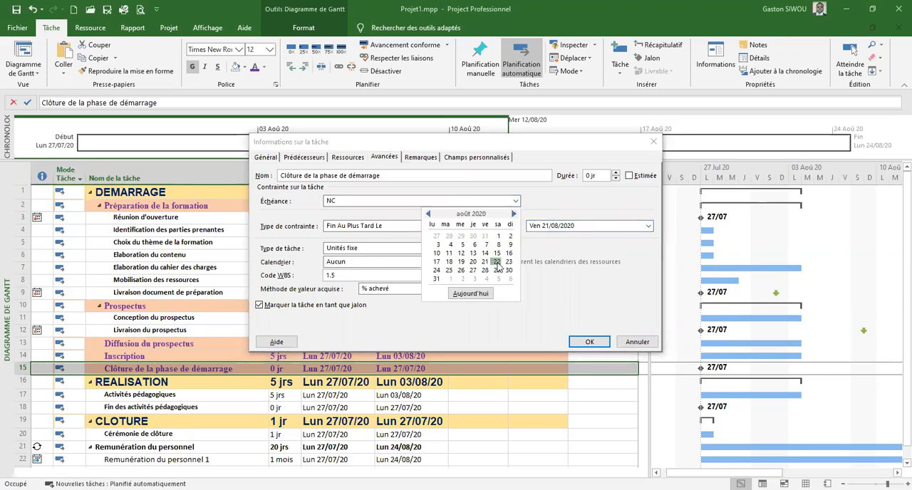
{"action": "left_click", "coordinate": [497, 262]}
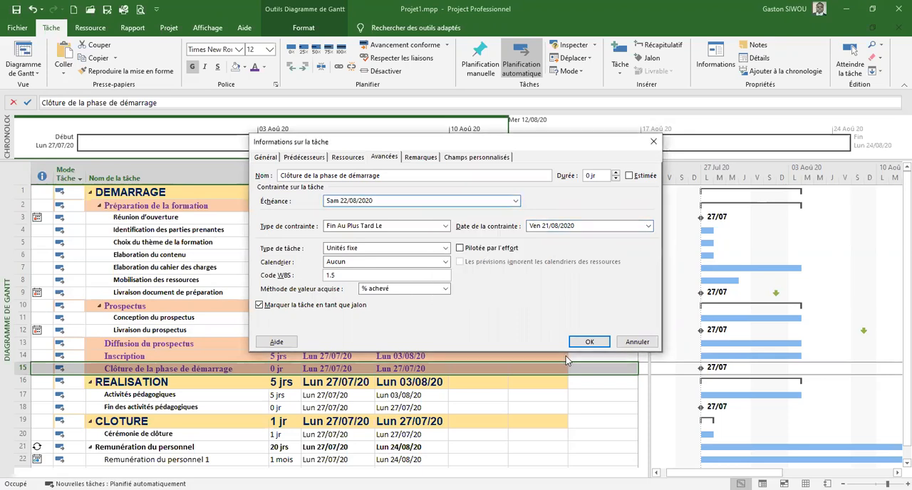
{"action": "left_click", "coordinate": [600, 345]}
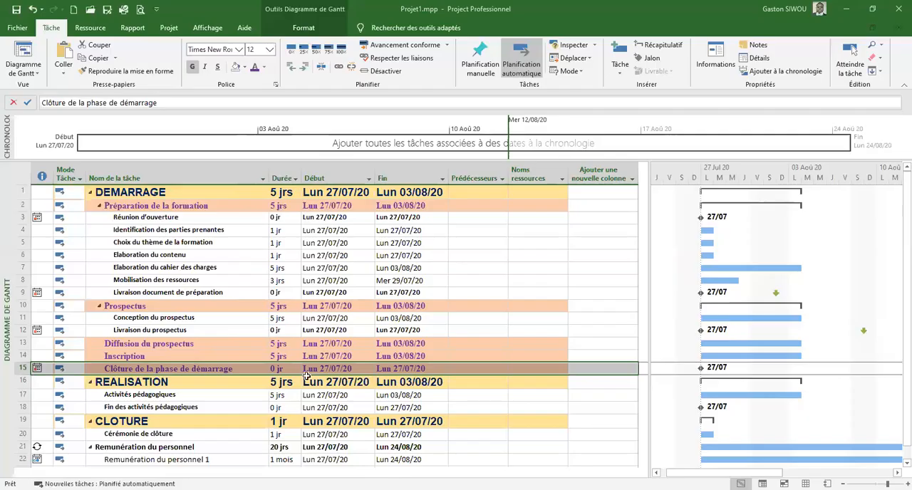
Set the constraint type of Activités pédagogiques to Début Au Plus Tard Le
{"action": "scroll", "coordinate": [306, 376], "scroll_direction": "down", "scroll_amount": 2}
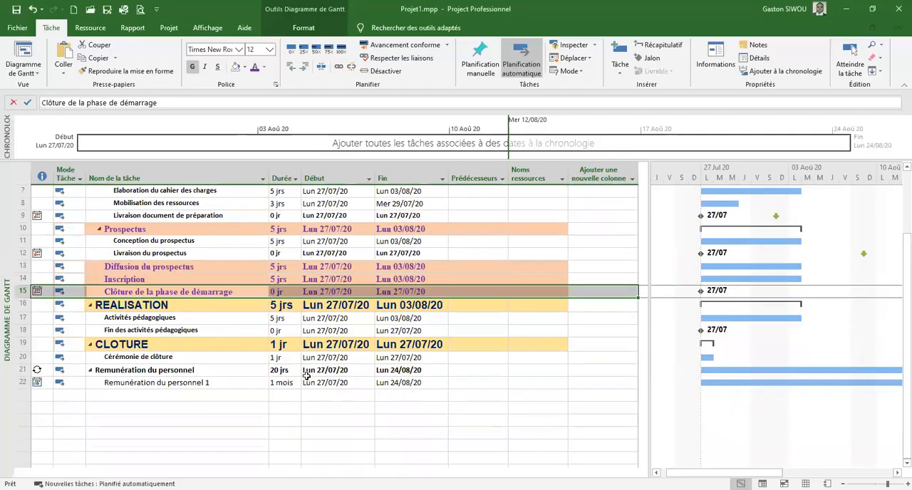
{"action": "left_click", "coordinate": [181, 321]}
{"action": "double_click", "coordinate": [181, 322]}
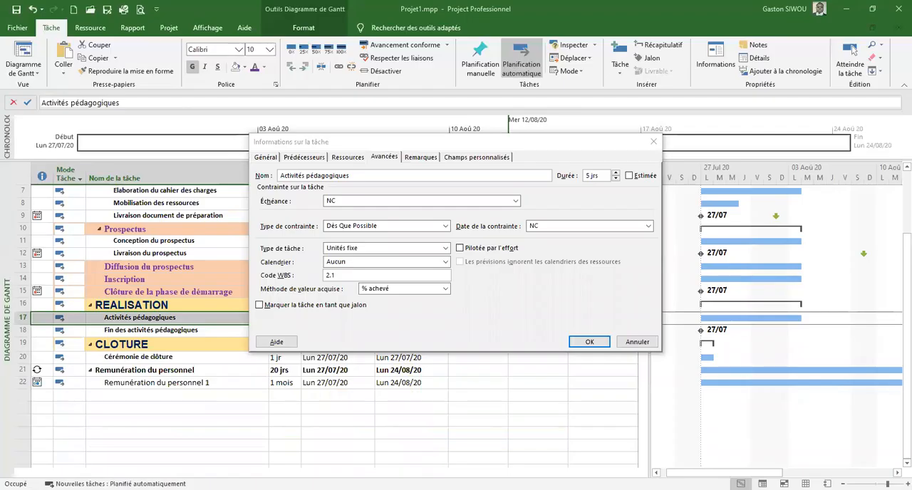
{"action": "left_click", "coordinate": [428, 170]}
{"action": "left_click", "coordinate": [391, 161]}
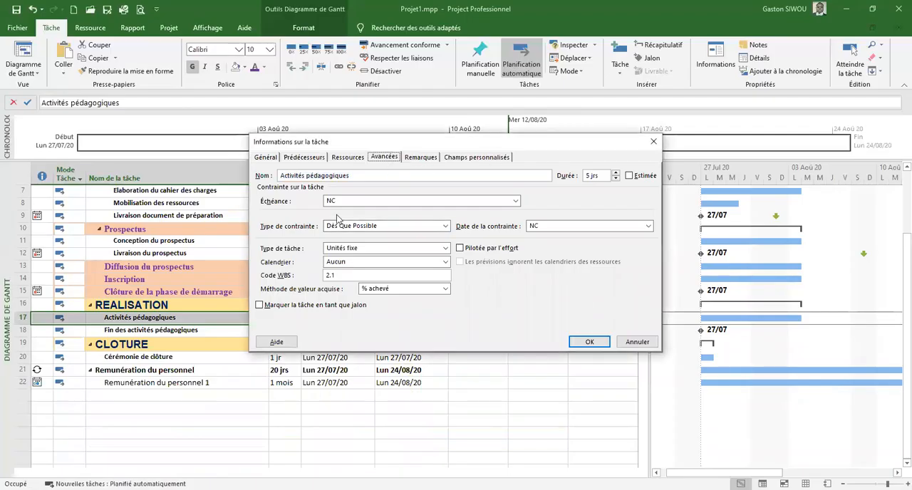
{"action": "left_click", "coordinate": [446, 226]}
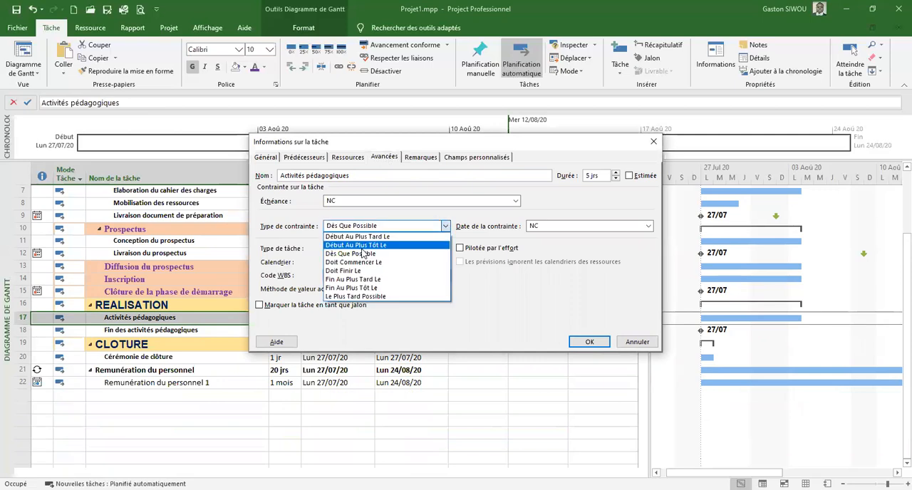
{"action": "left_click", "coordinate": [359, 237]}
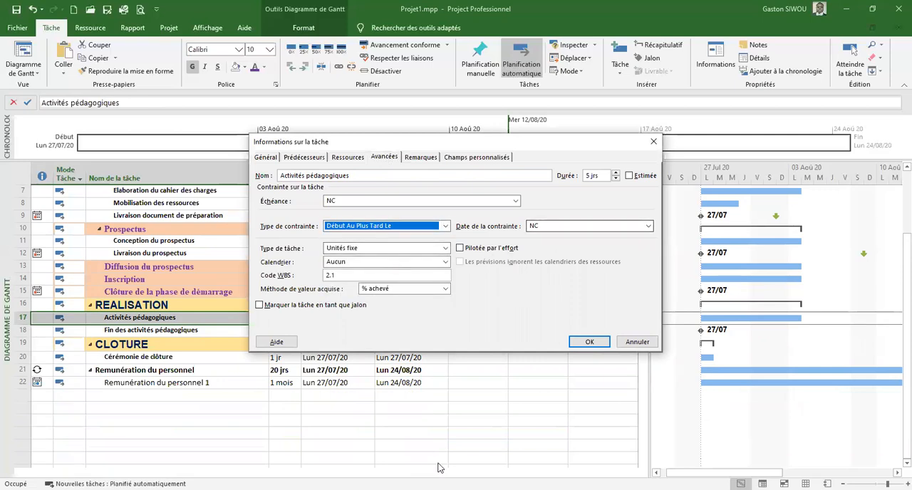
Set the constraint date of Activités pédagogiques to 24/08/2020, apply it and check the task's indicator
{"action": "left_click", "coordinate": [440, 488]}
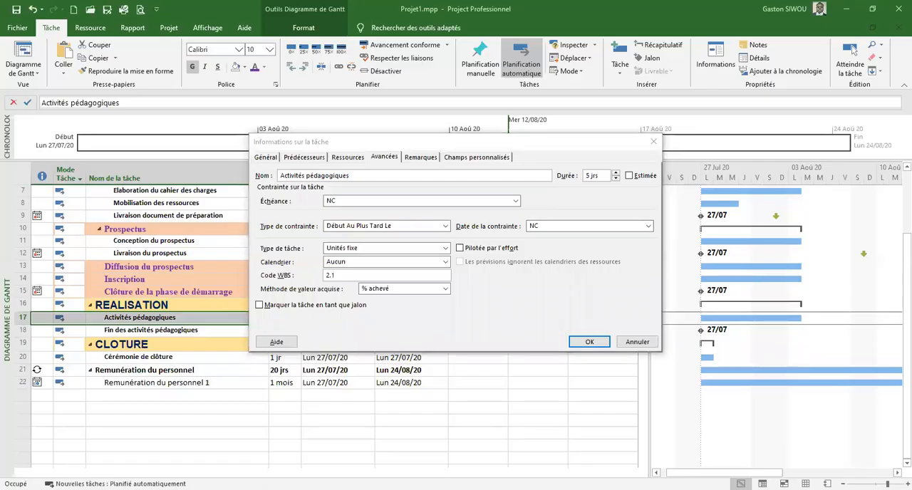
{"action": "left_click", "coordinate": [615, 255]}
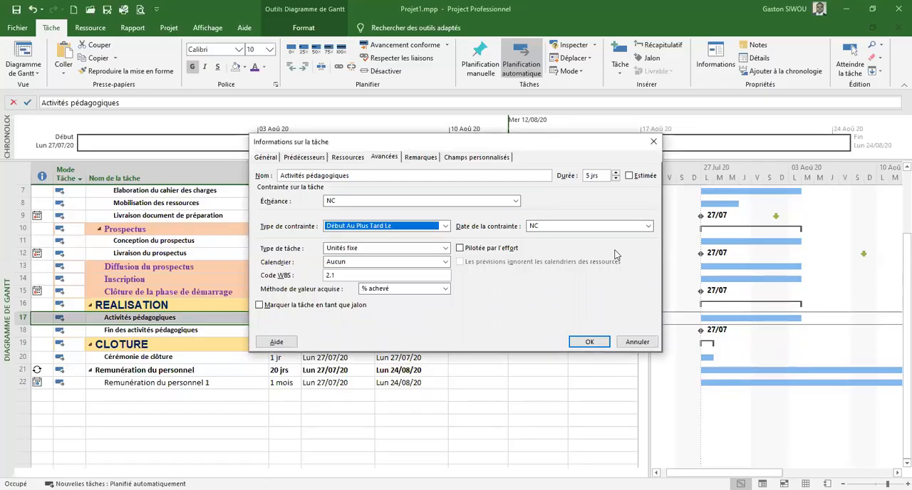
{"action": "left_click", "coordinate": [648, 226]}
{"action": "left_click", "coordinate": [646, 240]}
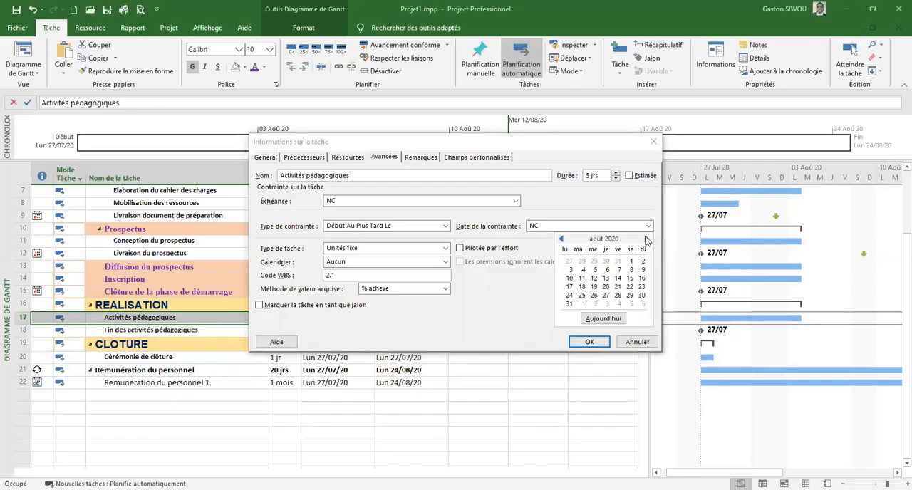
{"action": "left_click", "coordinate": [569, 295]}
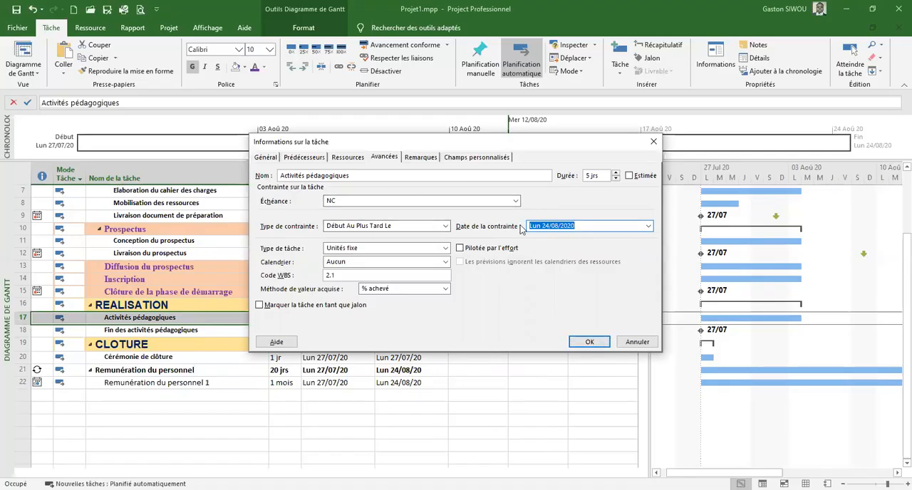
{"action": "left_click", "coordinate": [598, 345]}
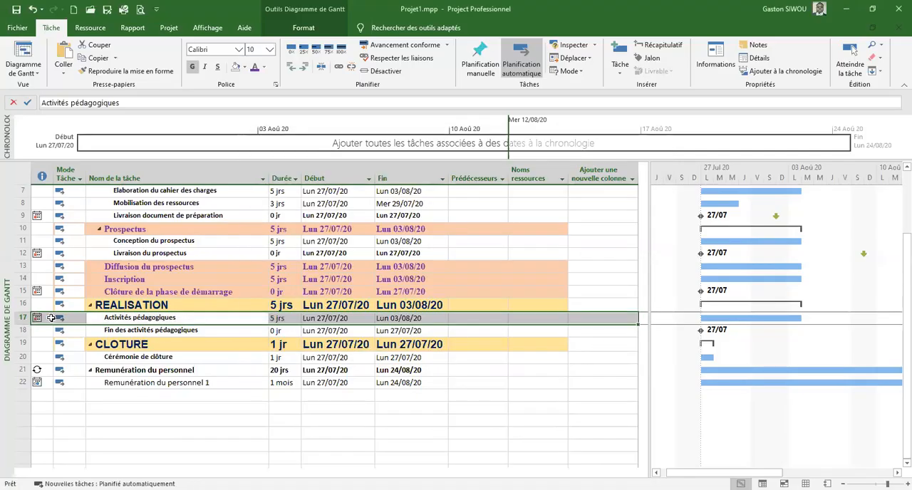
{"action": "mouse_move", "coordinate": [39, 320]}
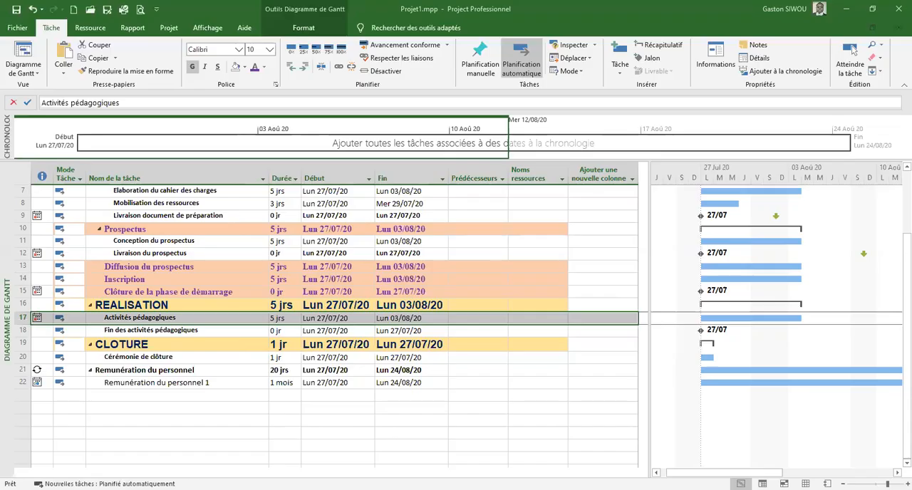
{"action": "key", "text": "Tab"}
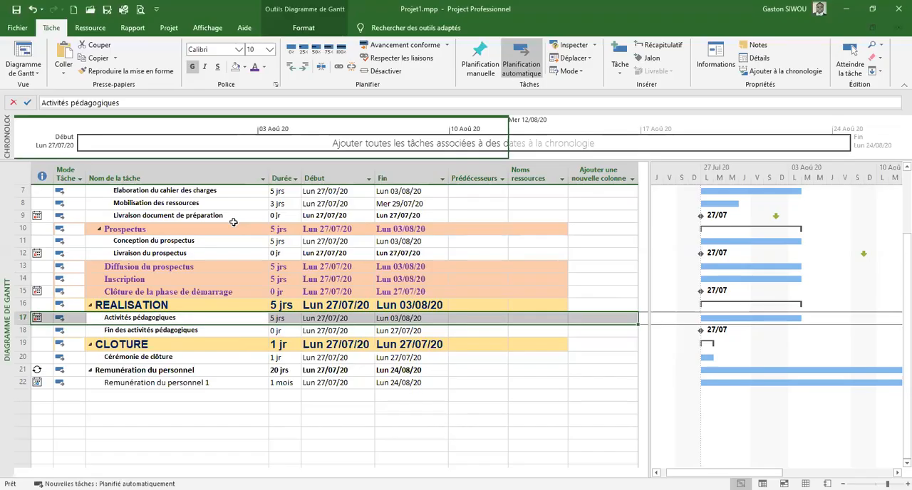
Check the advanced constraint settings of the Réunion d'ouverture task and leave them as they are
{"action": "scroll", "coordinate": [238, 238], "scroll_direction": "up", "scroll_amount": 2}
{"action": "left_click", "coordinate": [175, 221]}
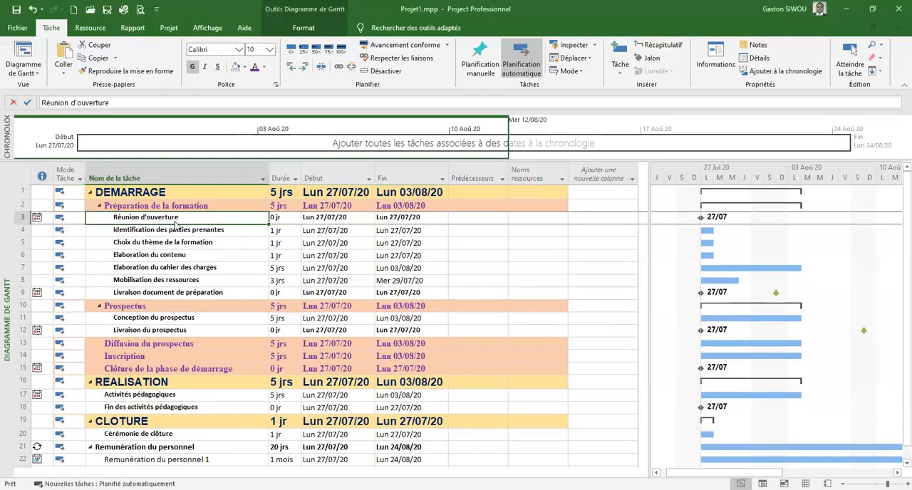
{"action": "double_click", "coordinate": [176, 223]}
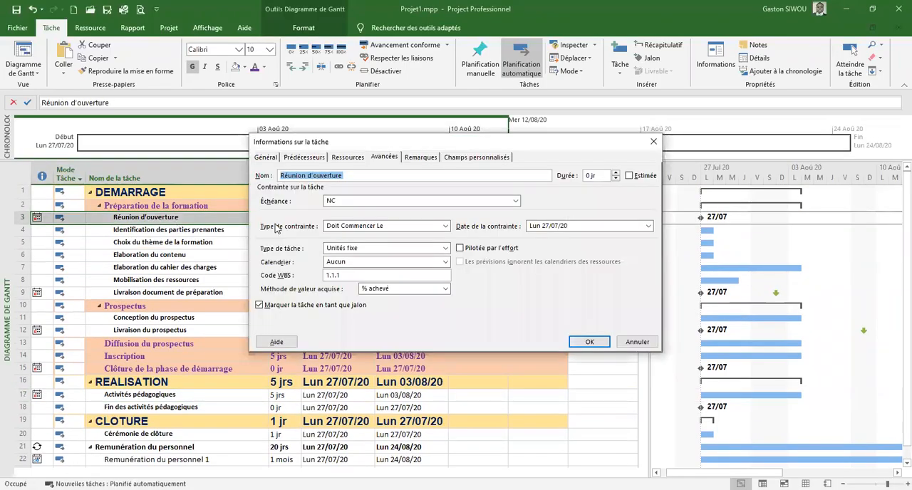
{"action": "left_click", "coordinate": [632, 346]}
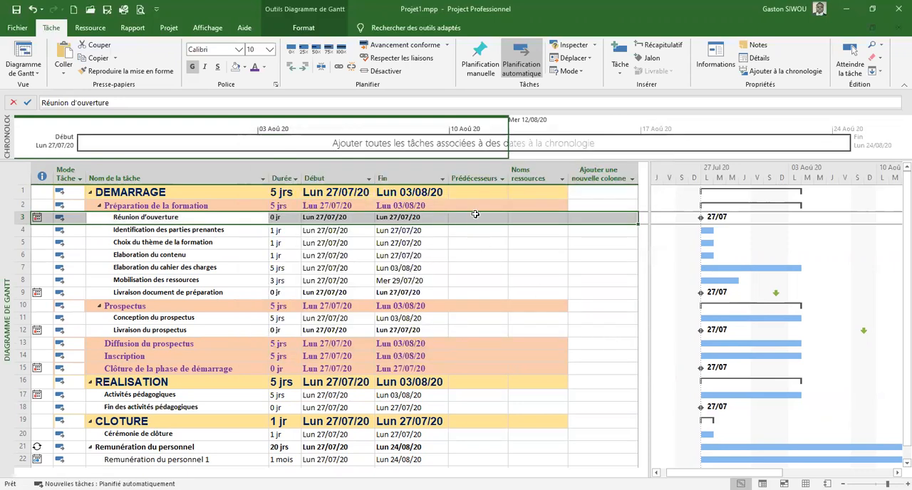
{"action": "left_click", "coordinate": [474, 214]}
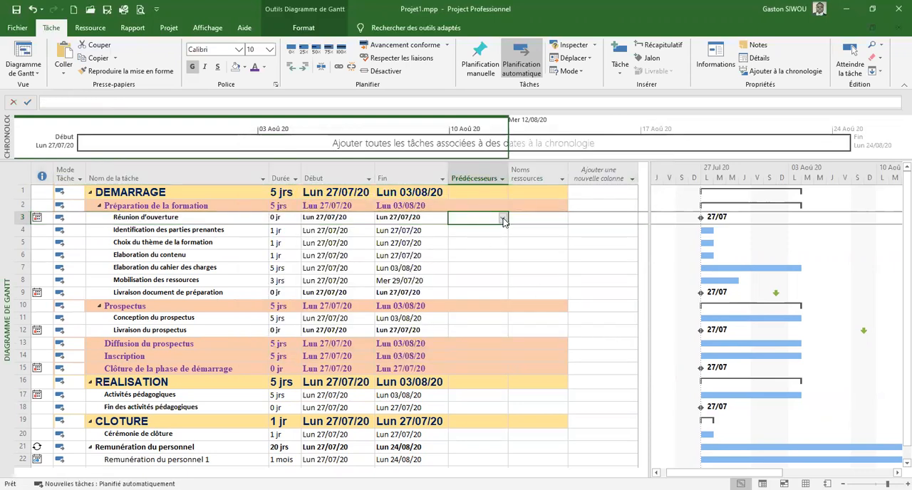
{"action": "left_click", "coordinate": [502, 219]}
{"action": "left_click", "coordinate": [503, 220]}
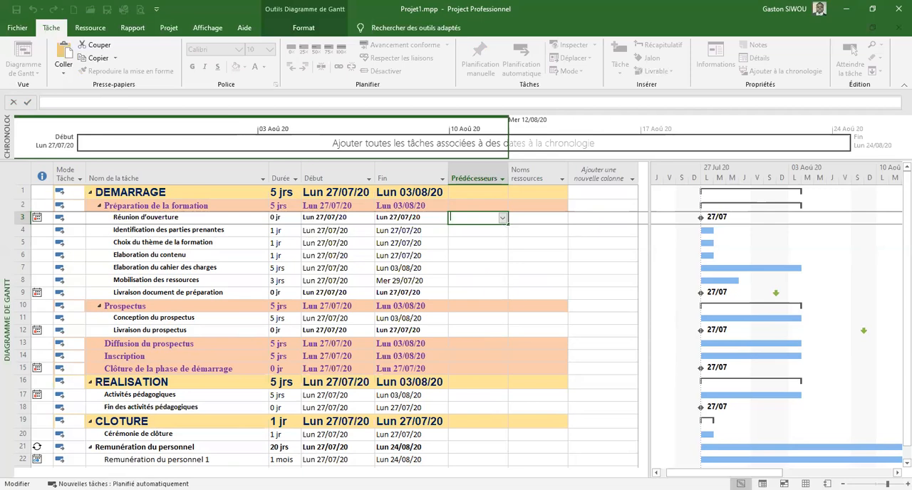
{"action": "key", "text": "Escape"}
{"action": "left_click", "coordinate": [478, 230]}
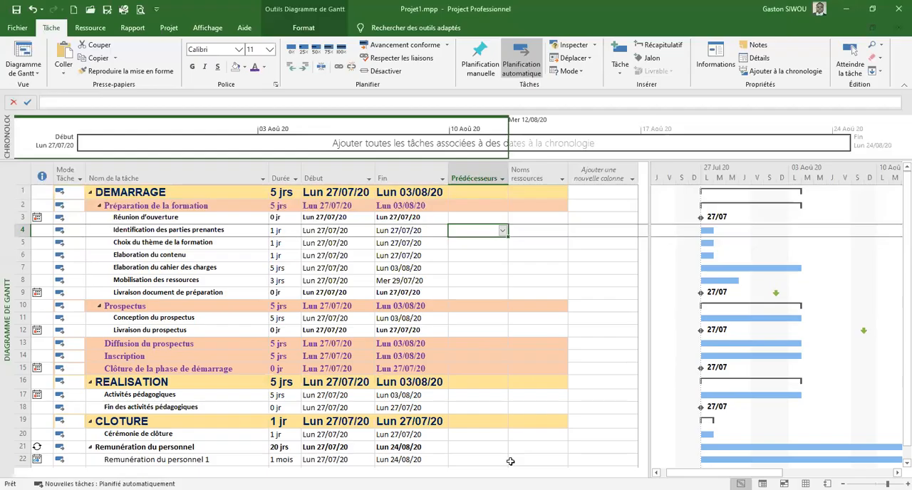
{"action": "type", "text": "3"}
{"action": "left_click", "coordinate": [463, 218]}
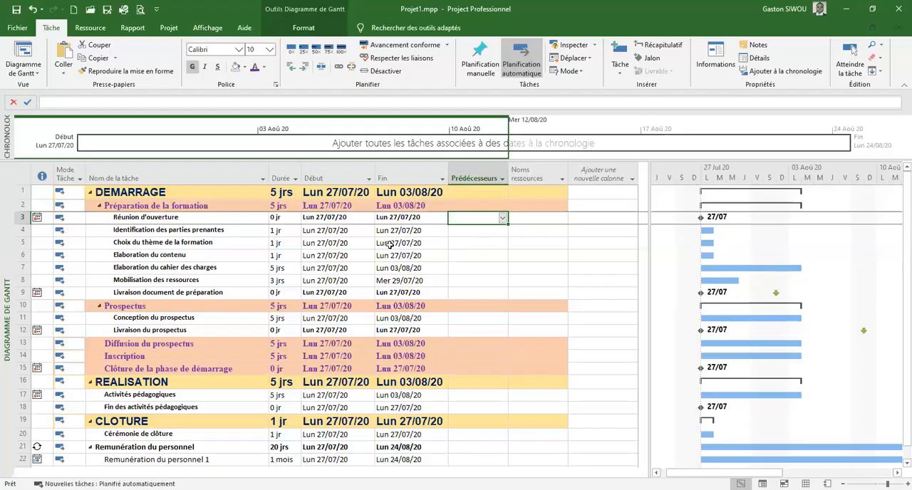
{"action": "left_click", "coordinate": [477, 230]}
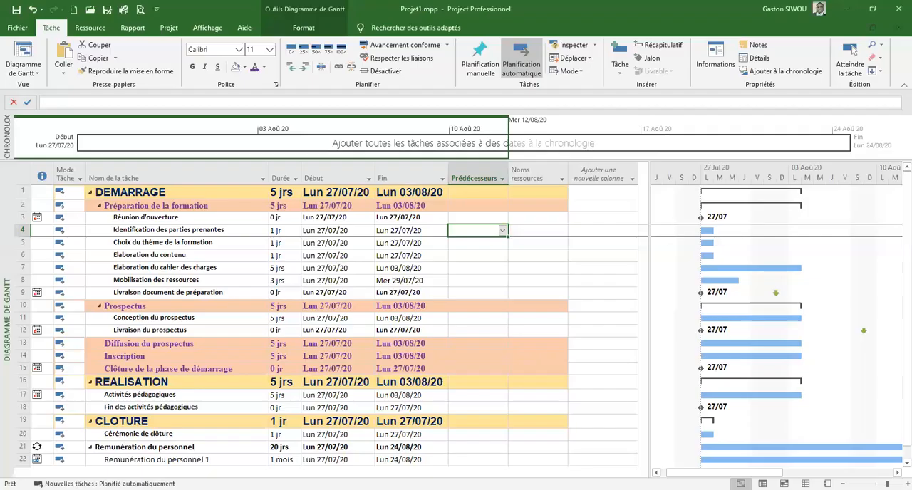
{"action": "key", "text": "Escape"}
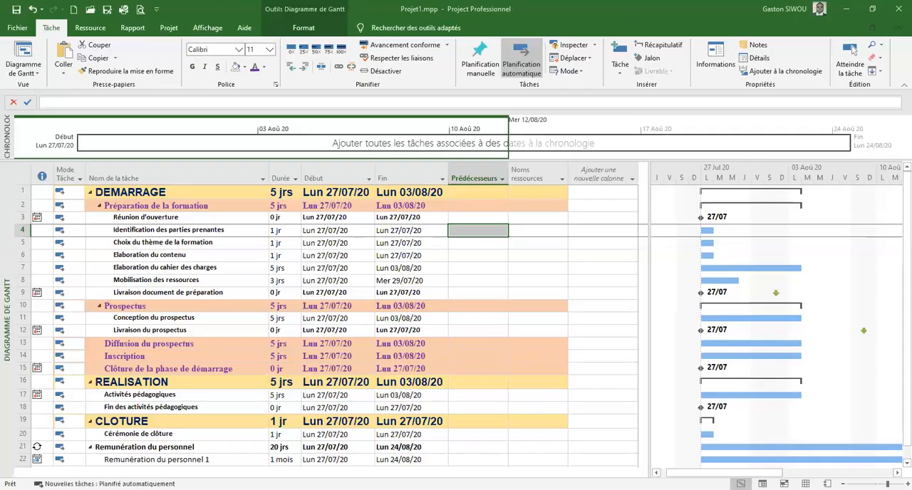
Link Identification des parties prenantes to Réunion d'ouverture with the start-to-start predecessor 3DD
{"action": "left_click", "coordinate": [476, 230]}
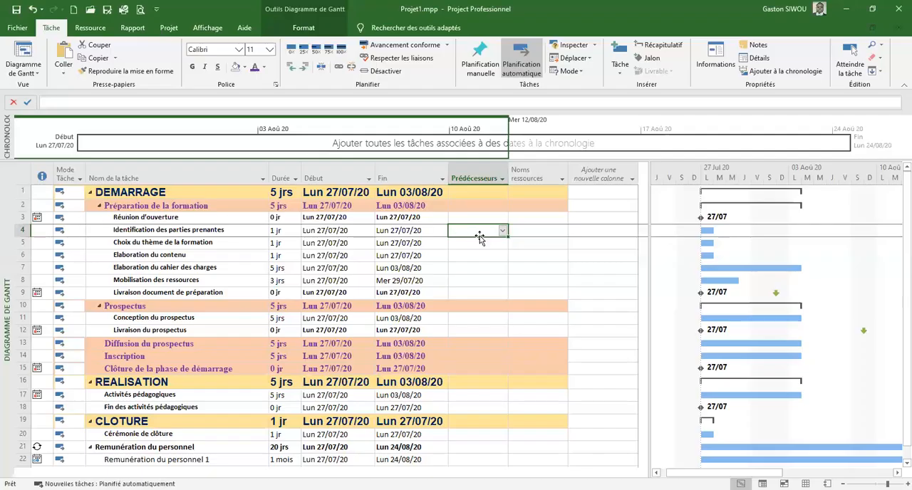
{"action": "left_click", "coordinate": [23, 217]}
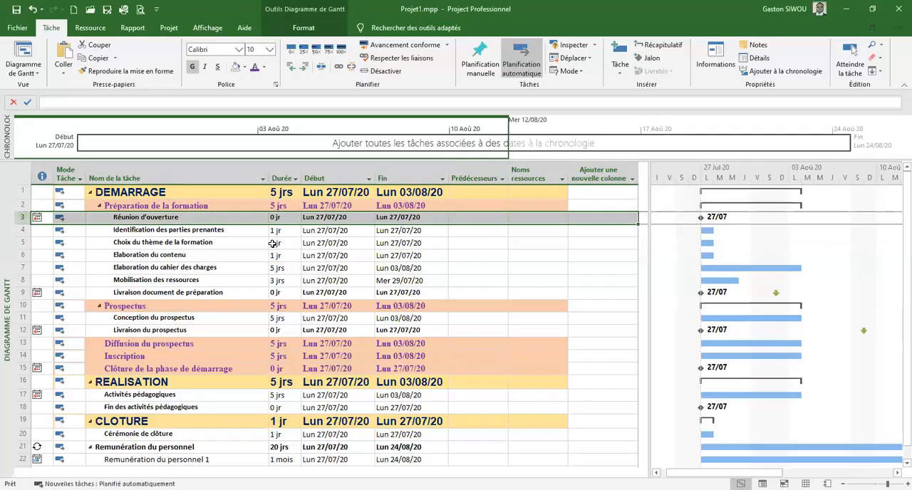
{"action": "left_click", "coordinate": [470, 231]}
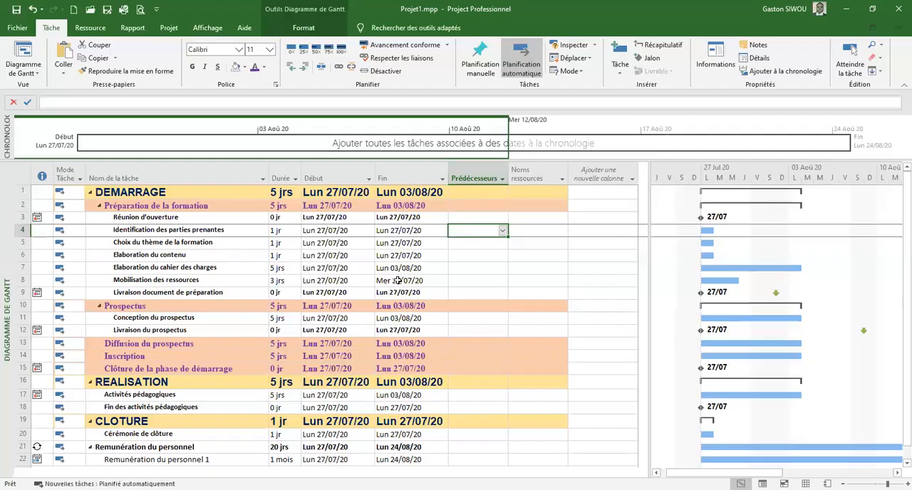
{"action": "type", "text": "3"}
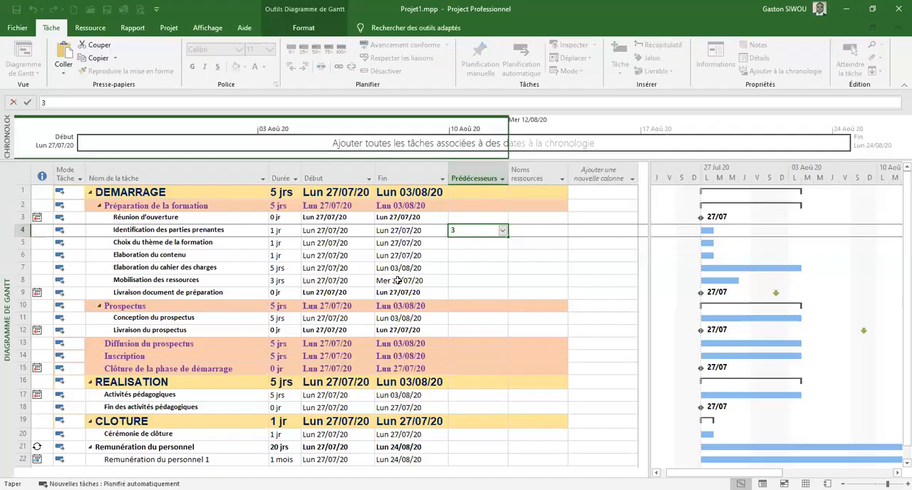
{"action": "type", "text": "dd"}
{"action": "key", "text": "Return"}
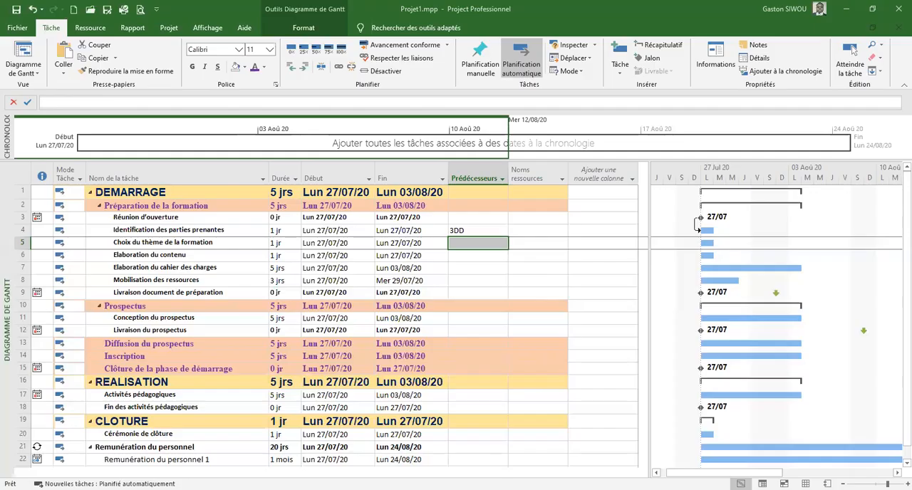
Give both Choix du thème de la formation and Elaboration du contenu the start-to-start predecessor 3DD
{"action": "left_click", "coordinate": [476, 244]}
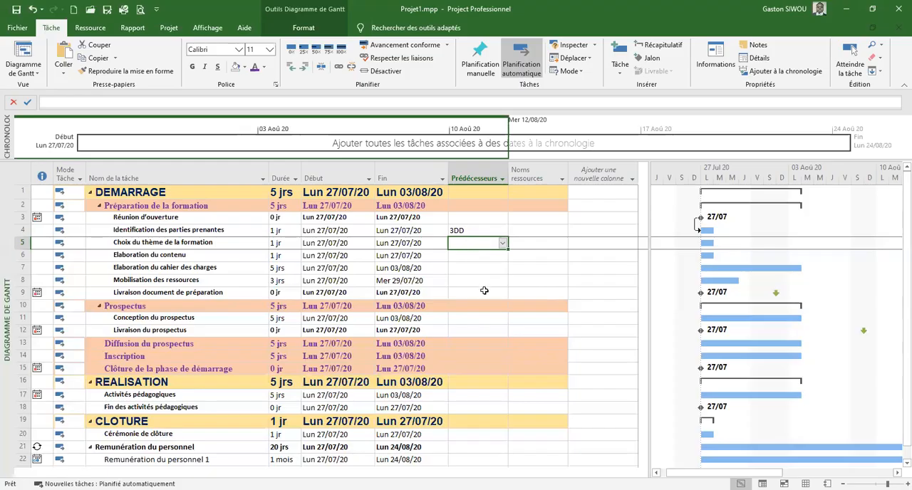
{"action": "type", "text": "3dd"}
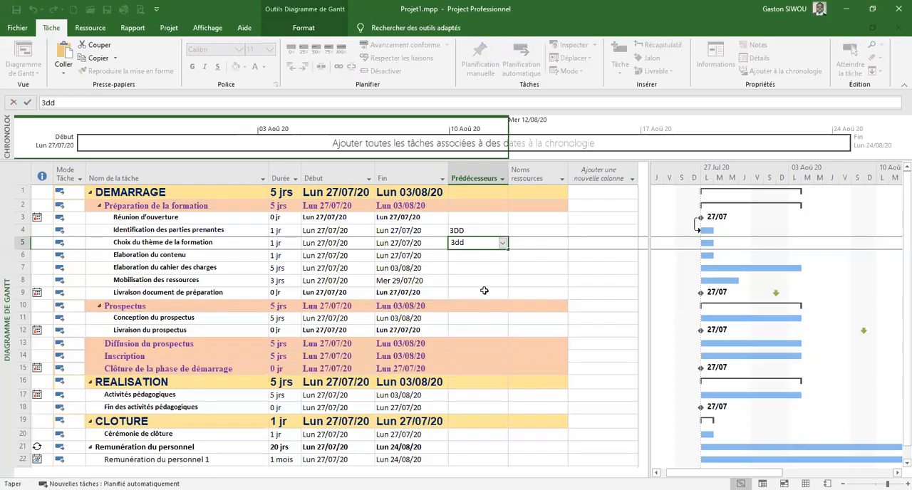
{"action": "key", "text": "Return"}
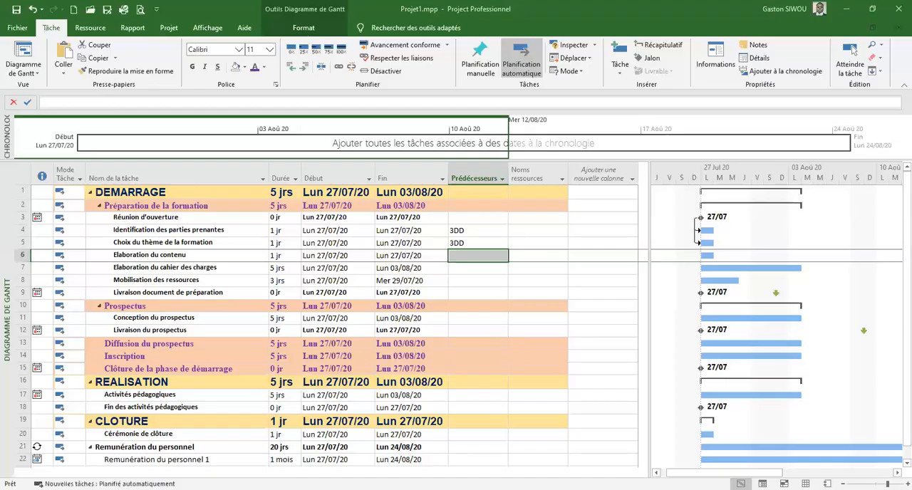
{"action": "type", "text": "3"}
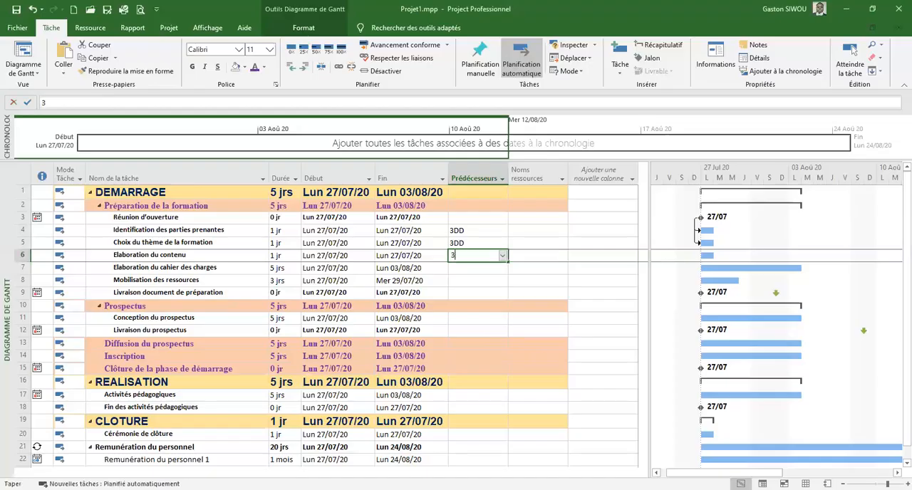
{"action": "type", "text": "DD"}
{"action": "key", "text": "Return"}
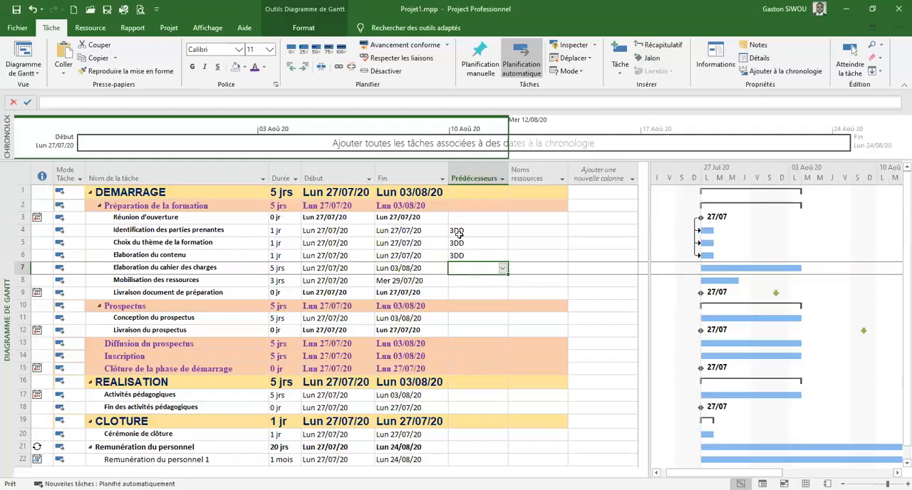
Link Elaboration du cahier des charges to Elaboration du contenu with the finish-to-start predecessor 6FD
{"action": "left_click", "coordinate": [18, 255]}
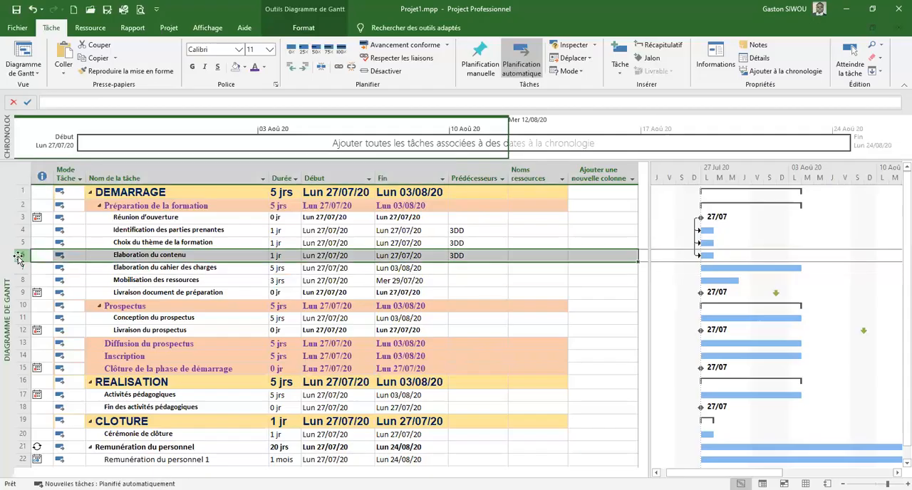
{"action": "left_click", "coordinate": [459, 268]}
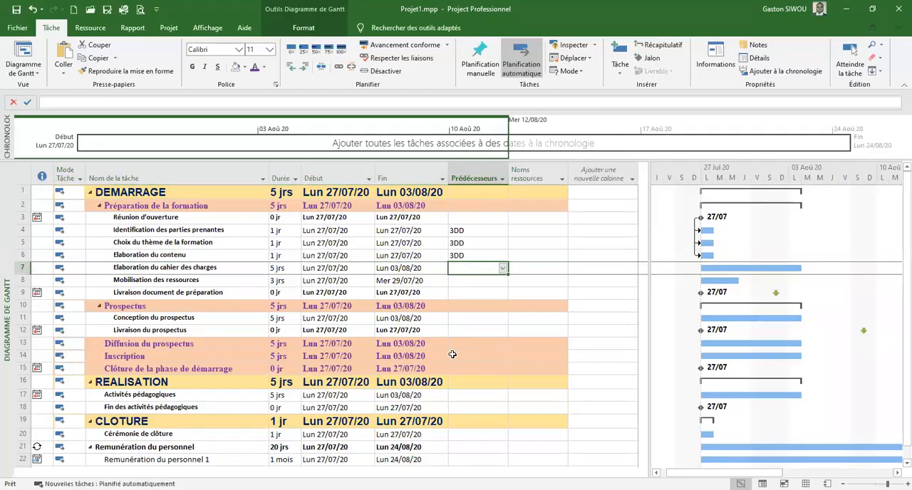
{"action": "type", "text": "6fd"}
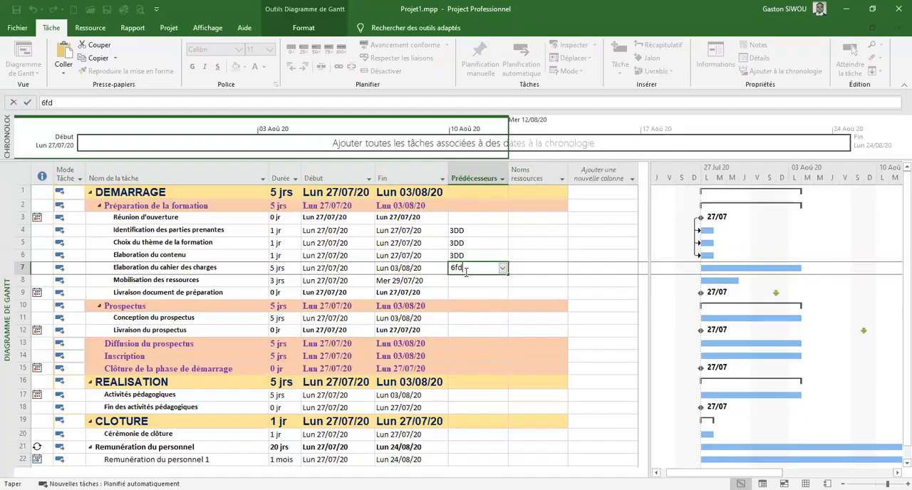
{"action": "key", "text": "Return"}
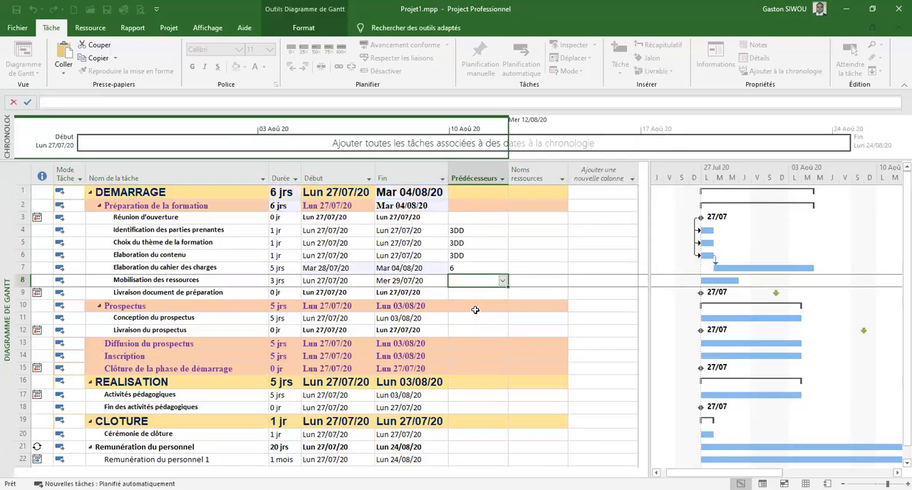
{"action": "left_click", "coordinate": [472, 267]}
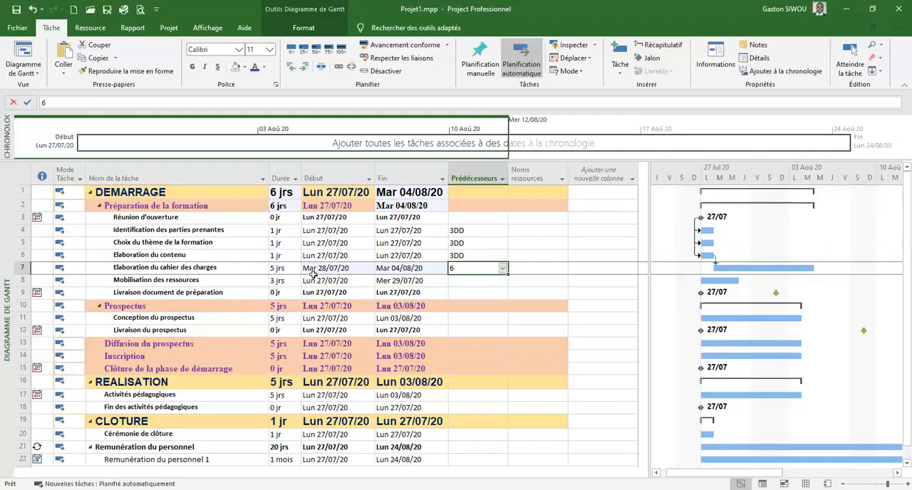
Link Mobilisation des ressources to Elaboration du cahier des charges with the finish-to-finish predecessor 7FF
{"action": "left_click", "coordinate": [460, 281]}
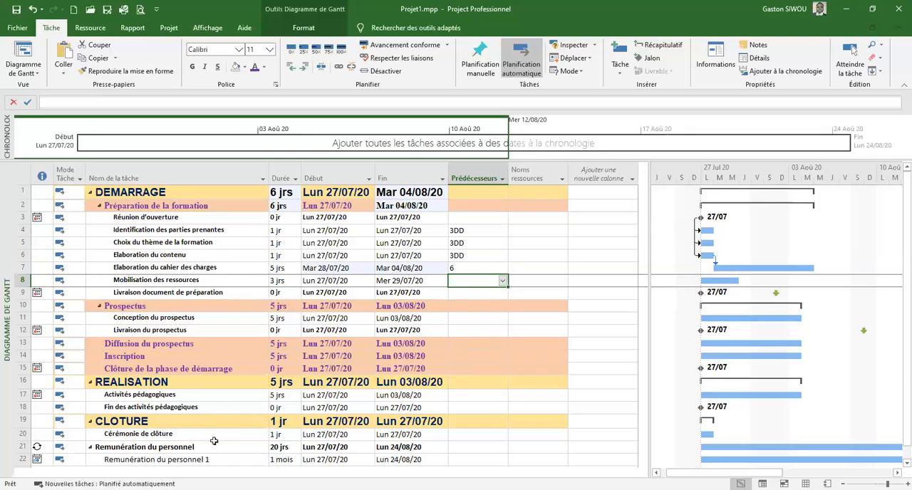
{"action": "type", "text": "7ff"}
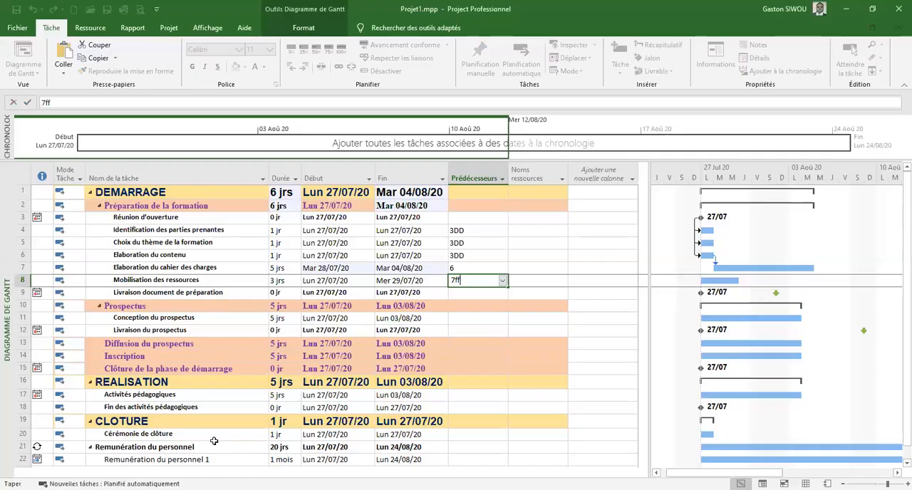
{"action": "key", "text": "Return"}
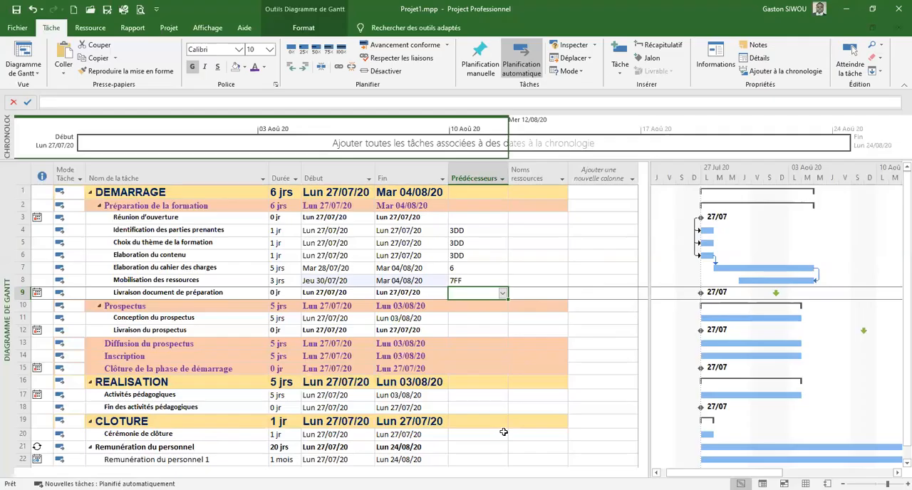
{"action": "key", "text": "Escape"}
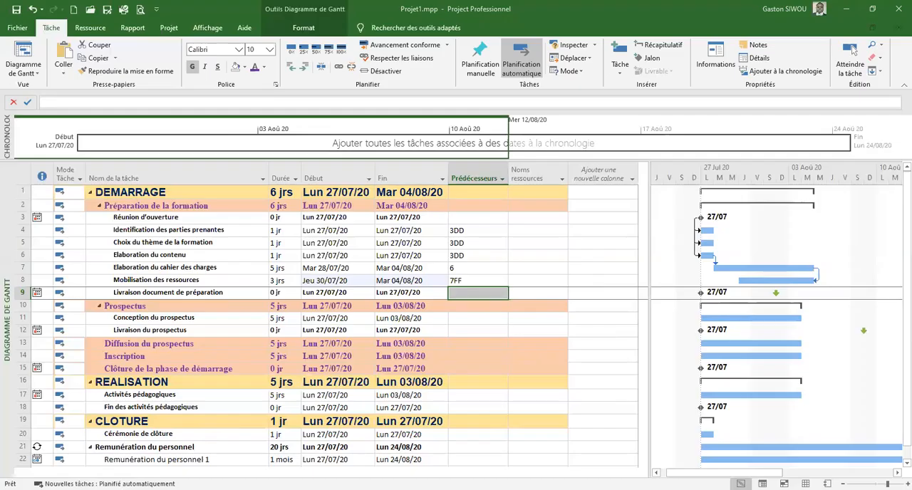
{"action": "left_click", "coordinate": [472, 297]}
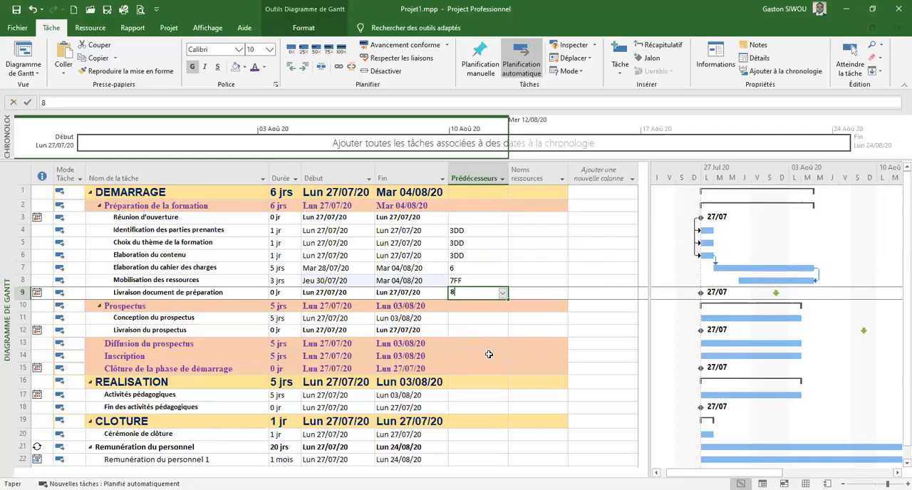
{"action": "type", "text": "8"}
{"action": "key", "text": "Return"}
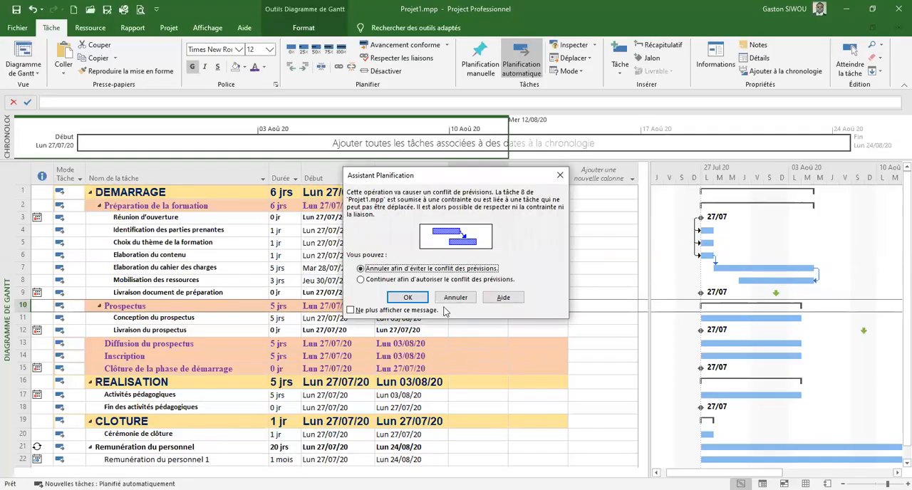
{"action": "left_click", "coordinate": [450, 297]}
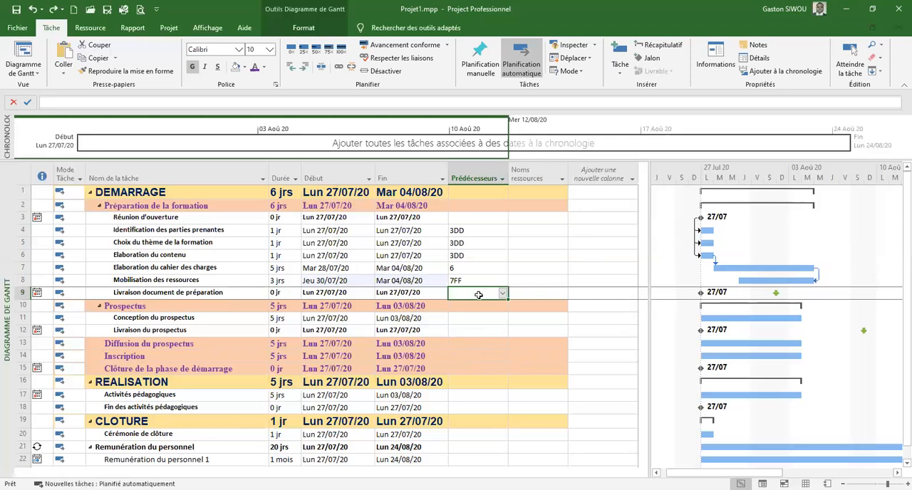
Set task 8 as the predecessor of Livraison document de préparation, allowing the scheduling conflict
{"action": "type", "text": "8"}
{"action": "key", "text": "Return"}
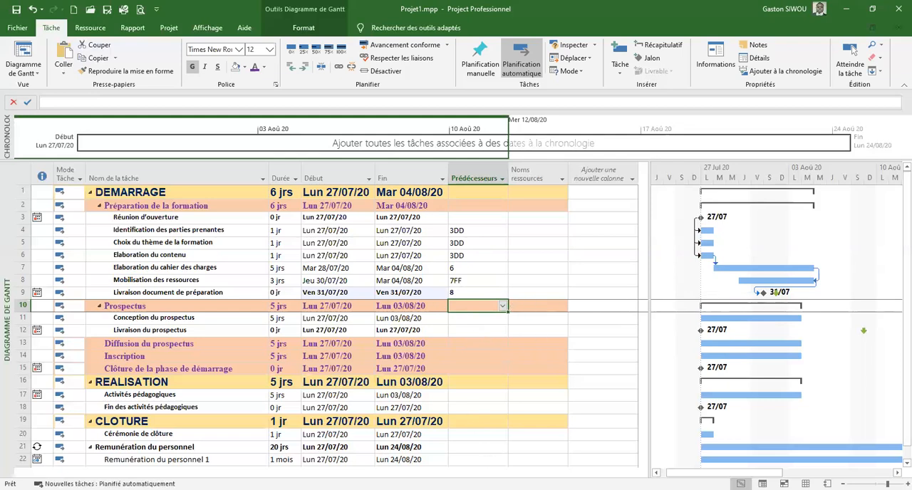
{"action": "left_click", "coordinate": [478, 305]}
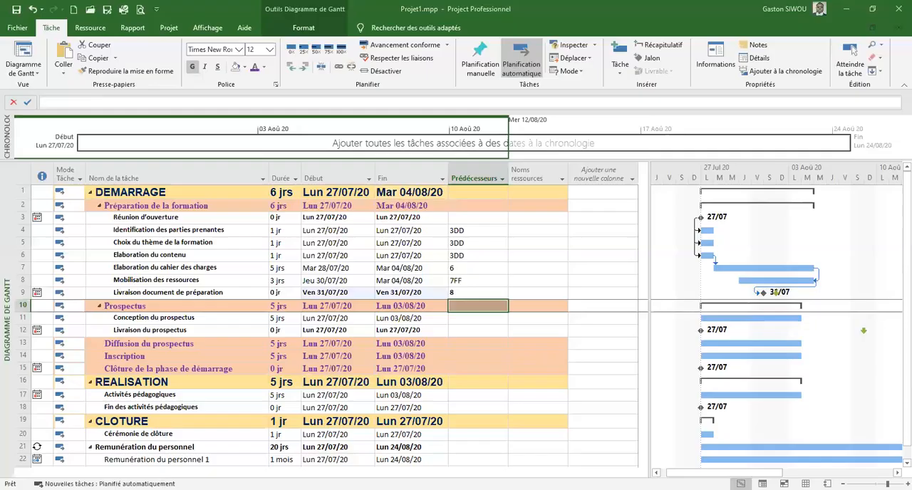
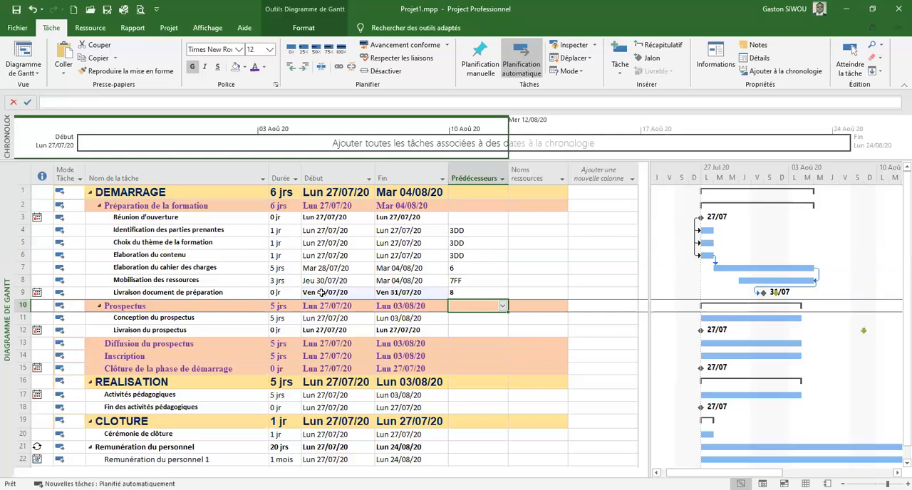
Open the advanced task information of the milestone Livraison document de préparation
{"action": "left_click", "coordinate": [322, 293]}
{"action": "double_click", "coordinate": [322, 299]}
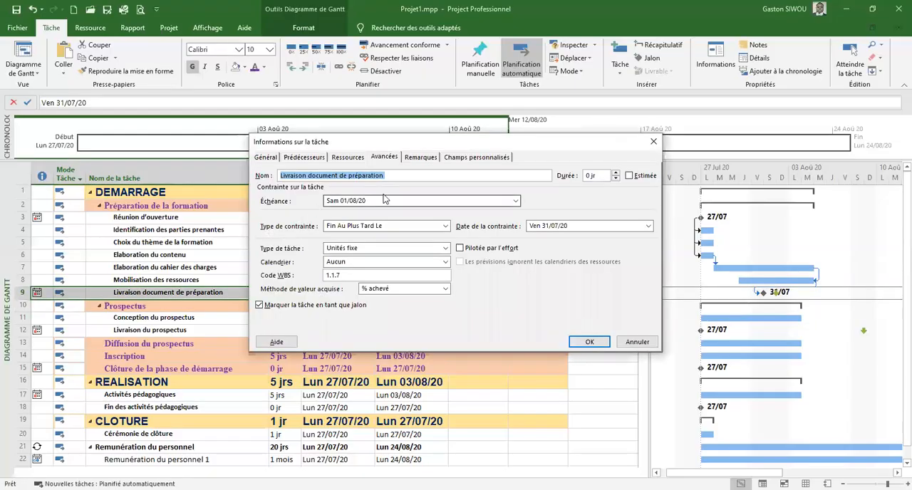
{"action": "left_click", "coordinate": [390, 158]}
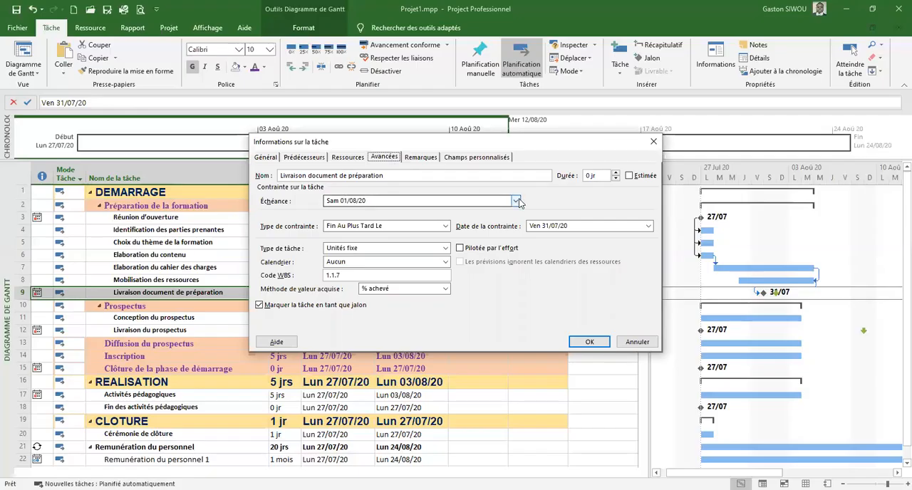
{"action": "left_click", "coordinate": [649, 226]}
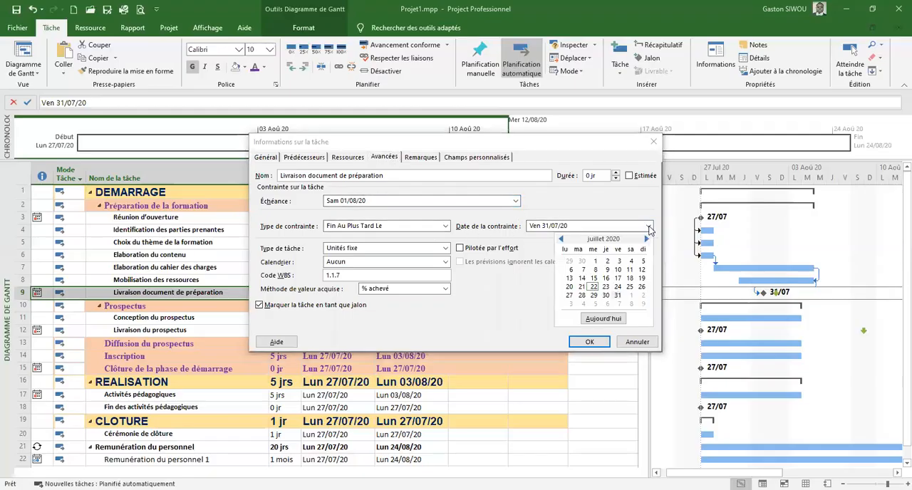
{"action": "left_click", "coordinate": [646, 238]}
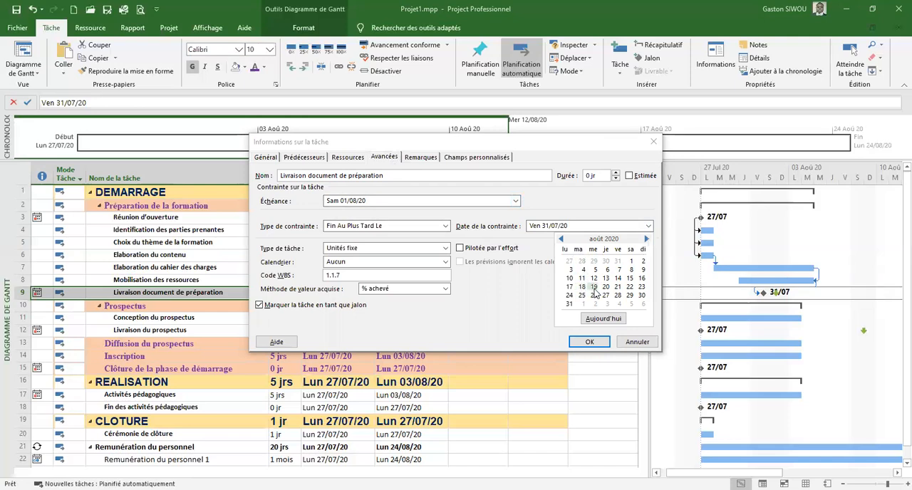
{"action": "left_click", "coordinate": [548, 146]}
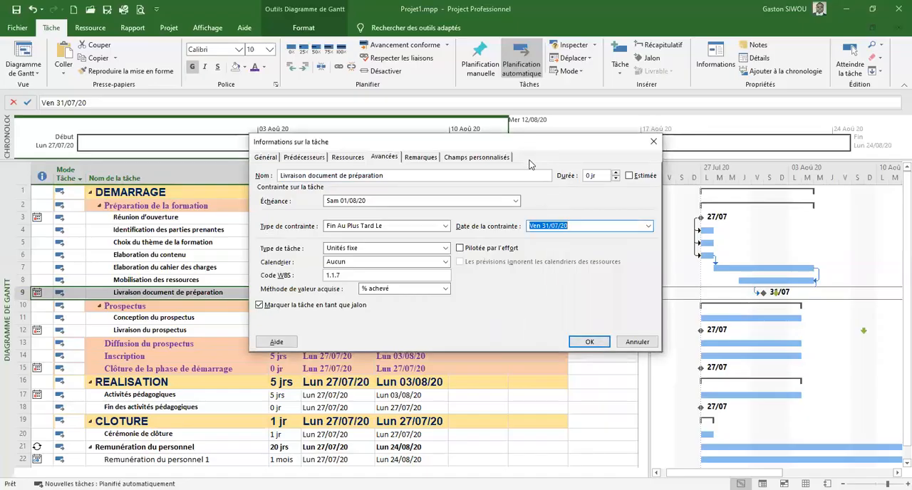
{"action": "left_click_drag", "start_coordinate": [526, 142], "coordinate": [467, 178]}
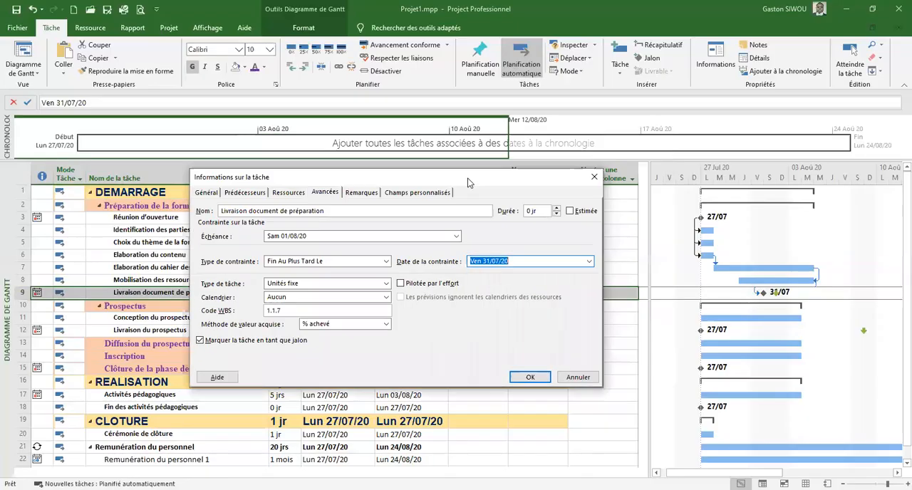
{"action": "left_click", "coordinate": [588, 263]}
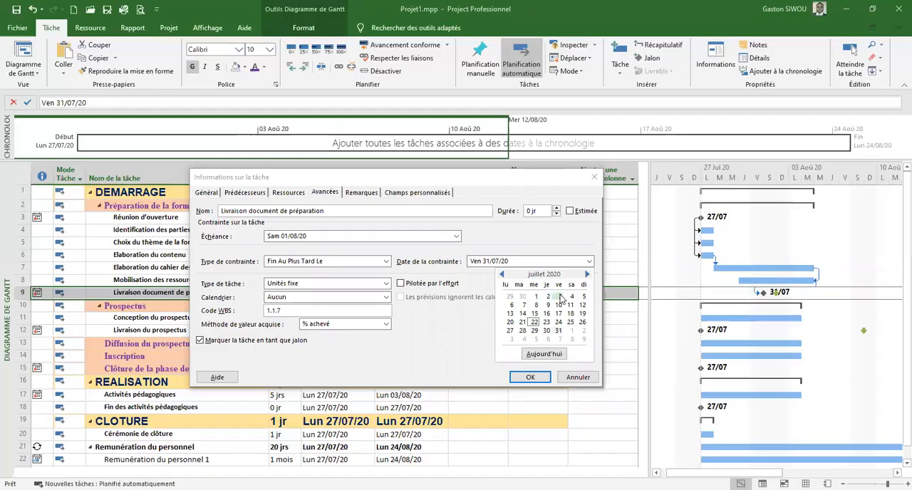
{"action": "left_click", "coordinate": [570, 297]}
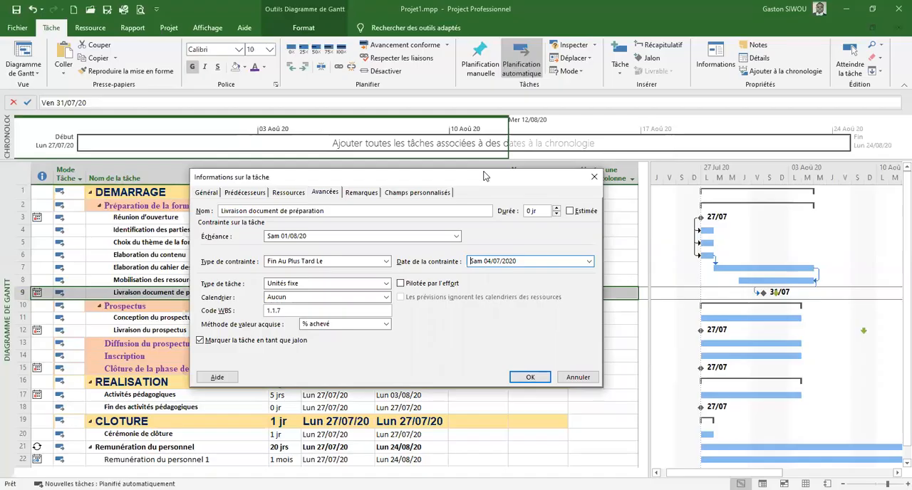
Set the constraint date of Livraison document de préparation to 04/08/2020 and apply the change
{"action": "left_click_drag", "start_coordinate": [484, 176], "coordinate": [455, 209]}
{"action": "left_click", "coordinate": [560, 295]}
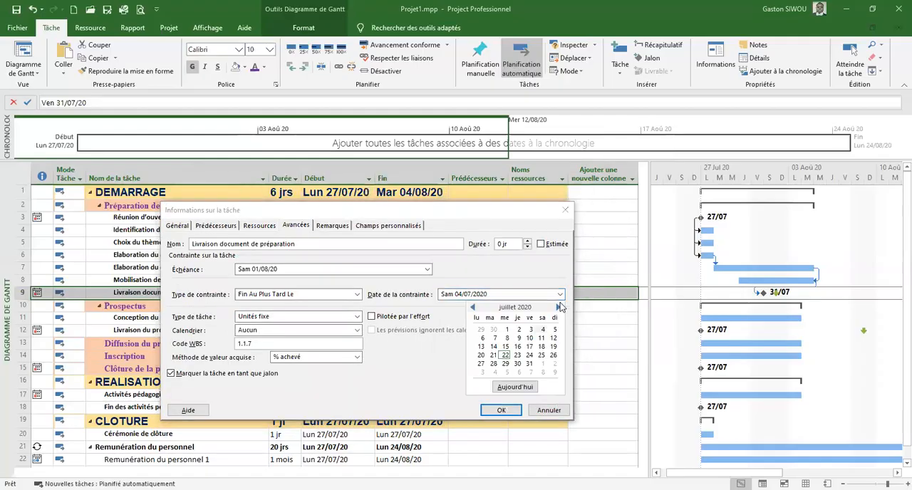
{"action": "left_click", "coordinate": [559, 307]}
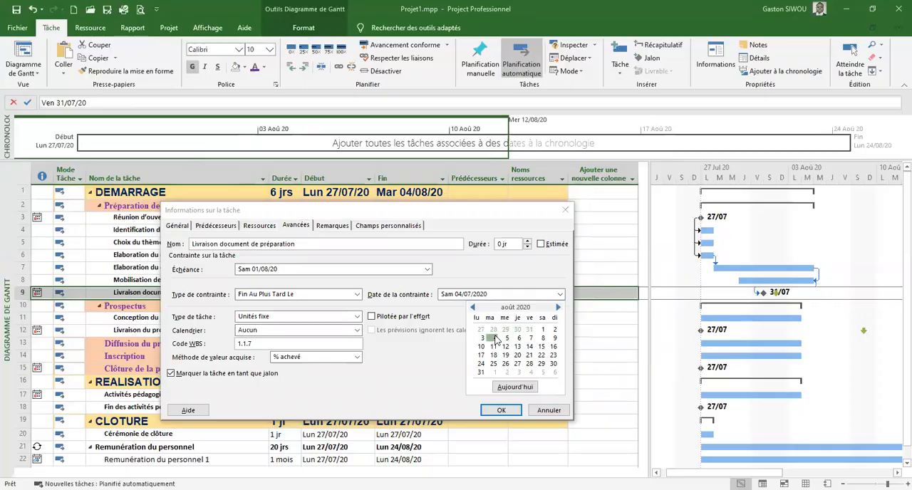
{"action": "left_click", "coordinate": [495, 338]}
{"action": "left_click", "coordinate": [501, 412]}
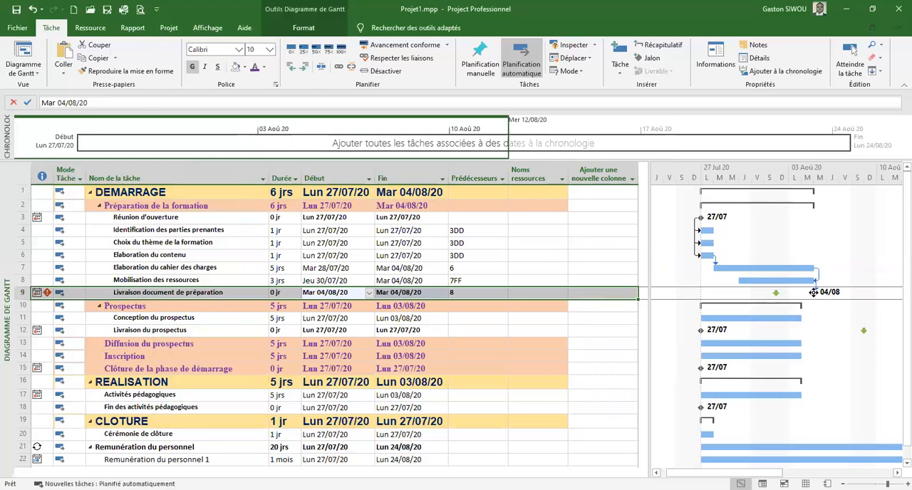
Set the deadline (Échéance) of Livraison document de préparation to 04/08/2020
{"action": "left_click", "coordinate": [243, 295]}
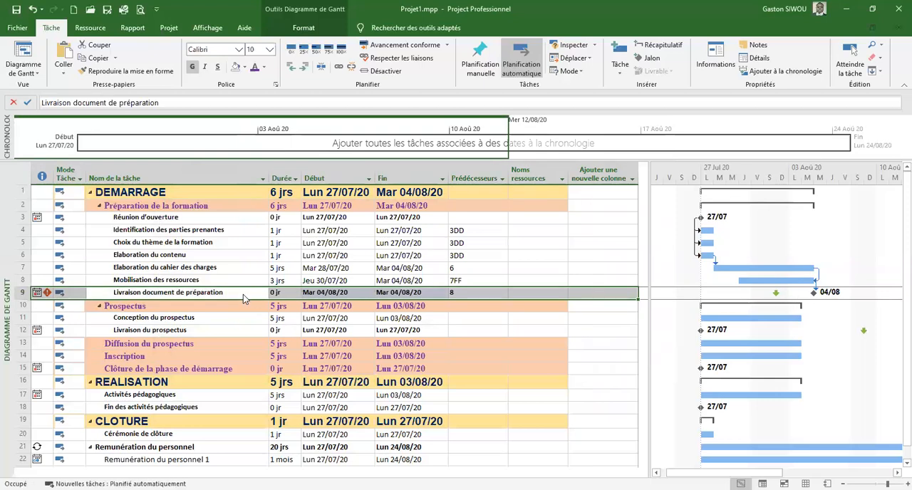
{"action": "double_click", "coordinate": [243, 294]}
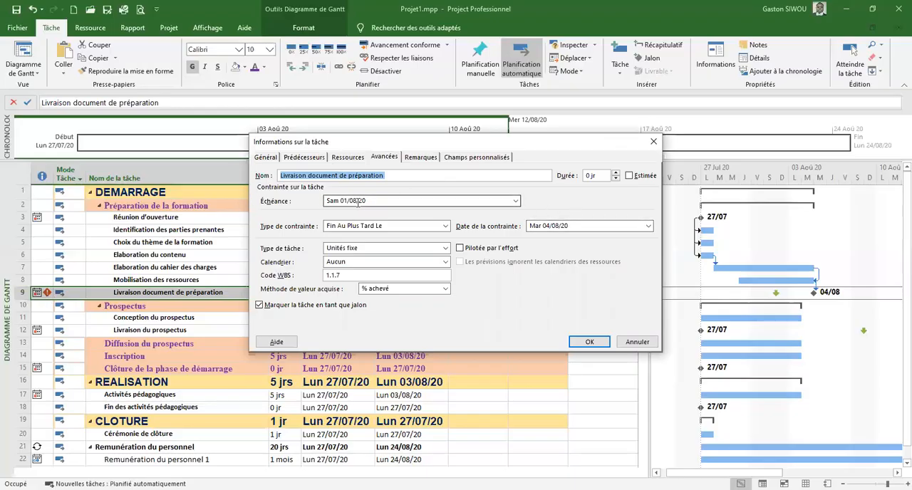
{"action": "left_click", "coordinate": [518, 204]}
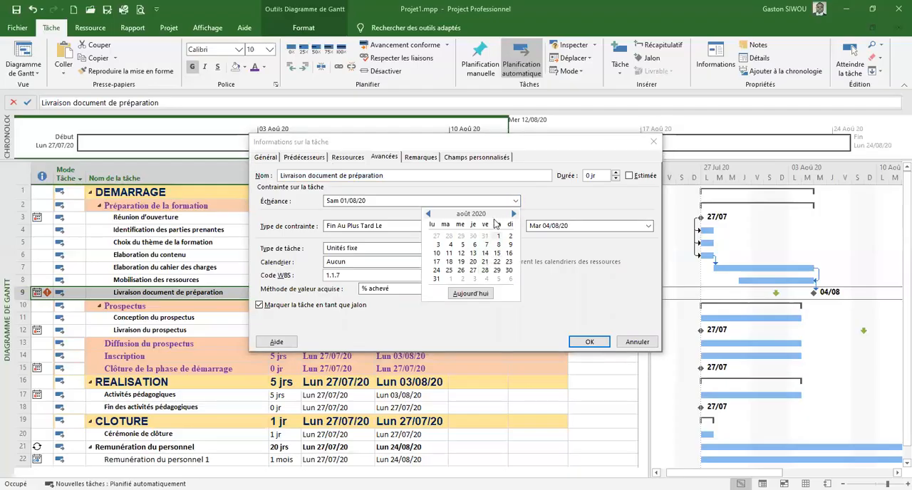
{"action": "left_click", "coordinate": [449, 244]}
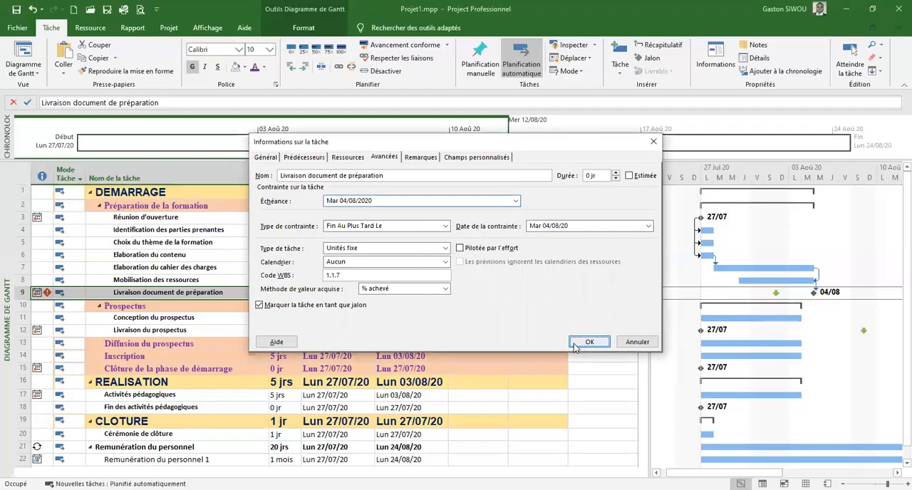
{"action": "left_click", "coordinate": [587, 342]}
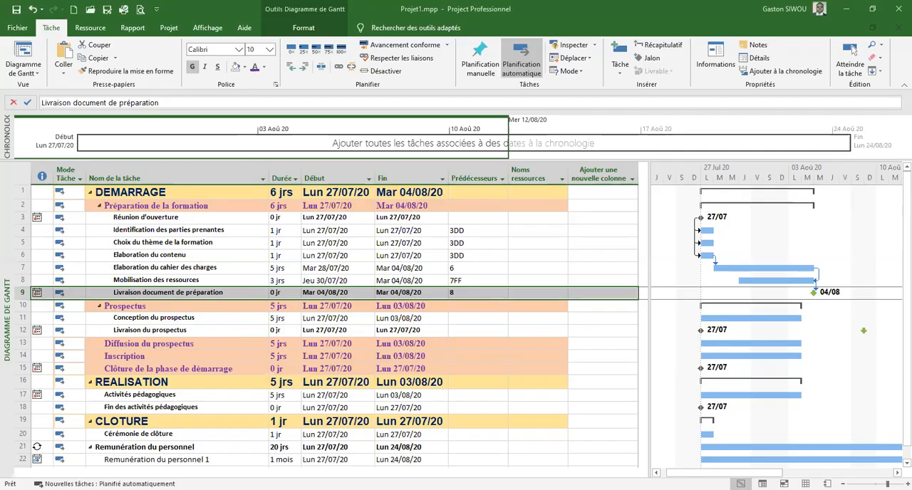
Set task 9 as the predecessor of Conception du prospectus
{"action": "left_click", "coordinate": [464, 319]}
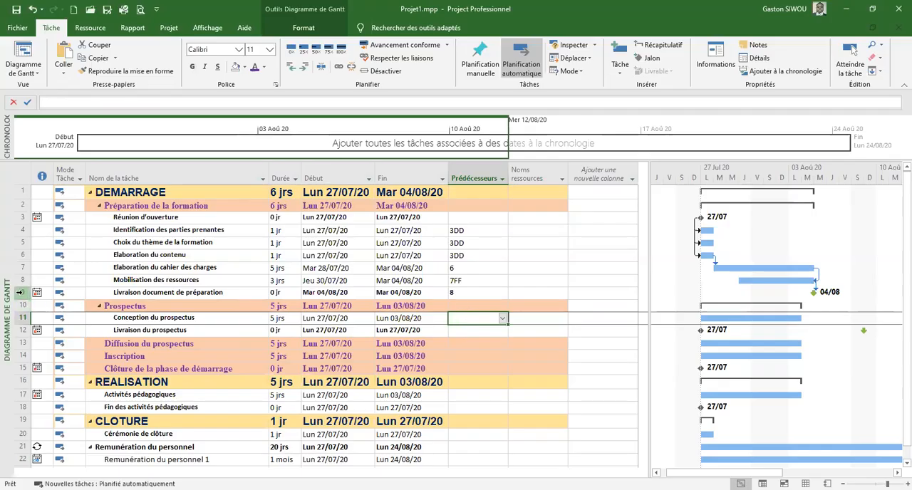
{"action": "type", "text": "9"}
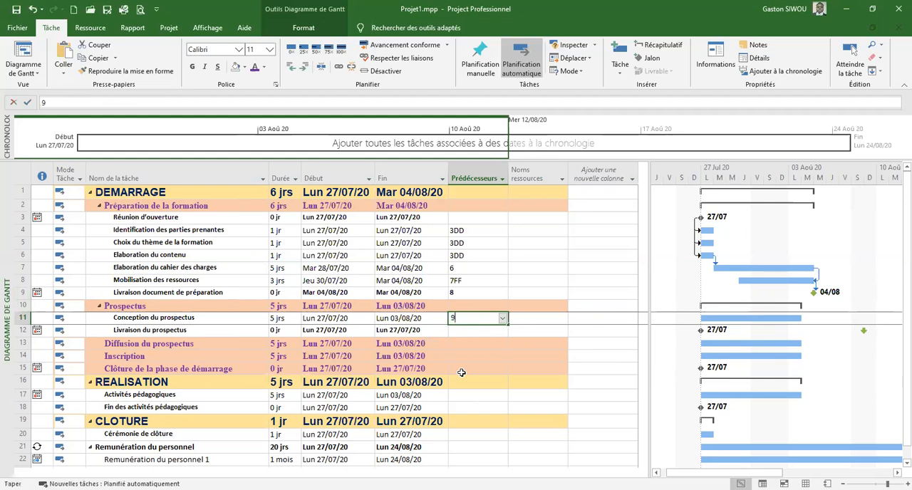
{"action": "key", "text": "Return"}
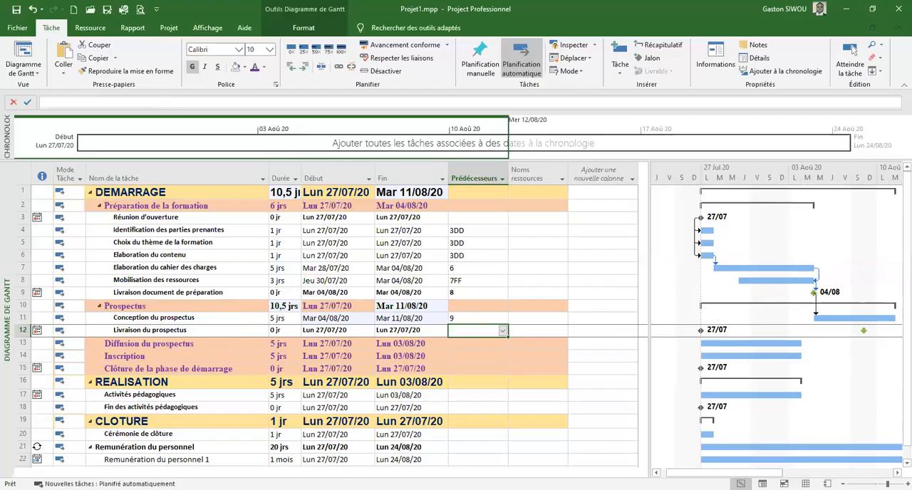
Try to give Livraison du prospectus the finish-to-finish predecessor 11FF, choosing to cancel rather than allow a scheduling conflict
{"action": "left_click", "coordinate": [477, 331]}
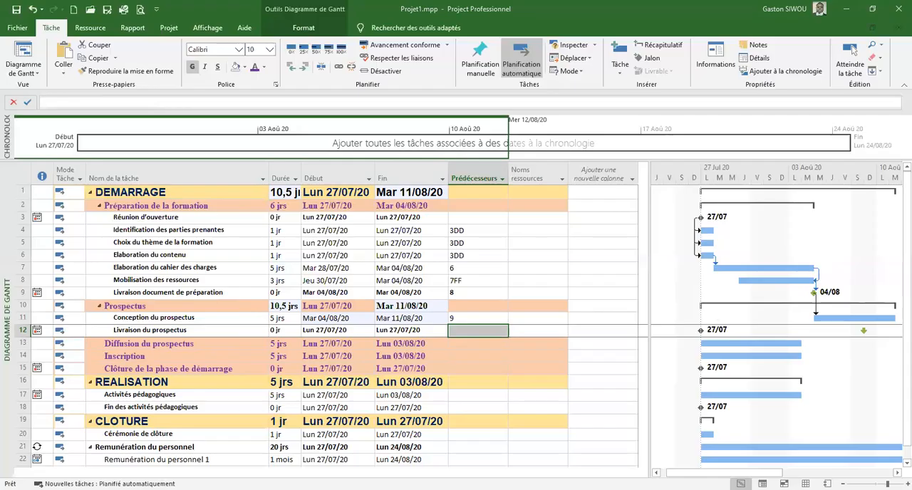
{"action": "left_click", "coordinate": [472, 333]}
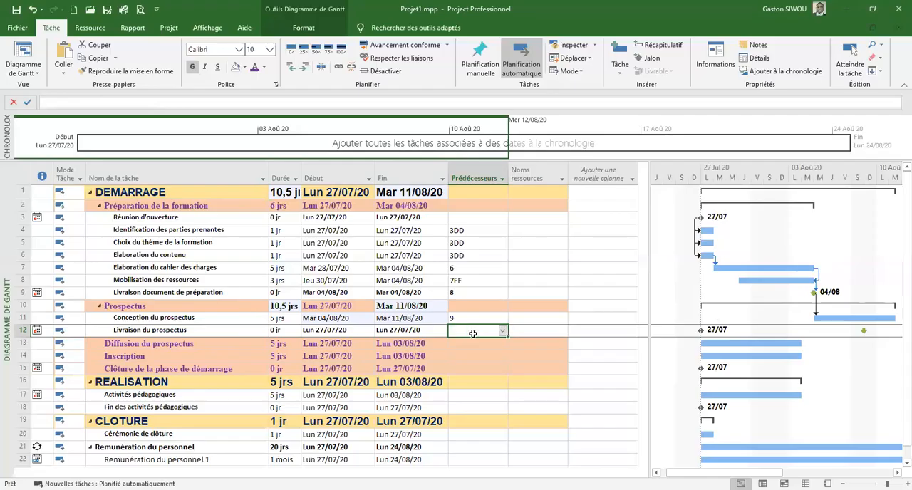
{"action": "type", "text": "11ff"}
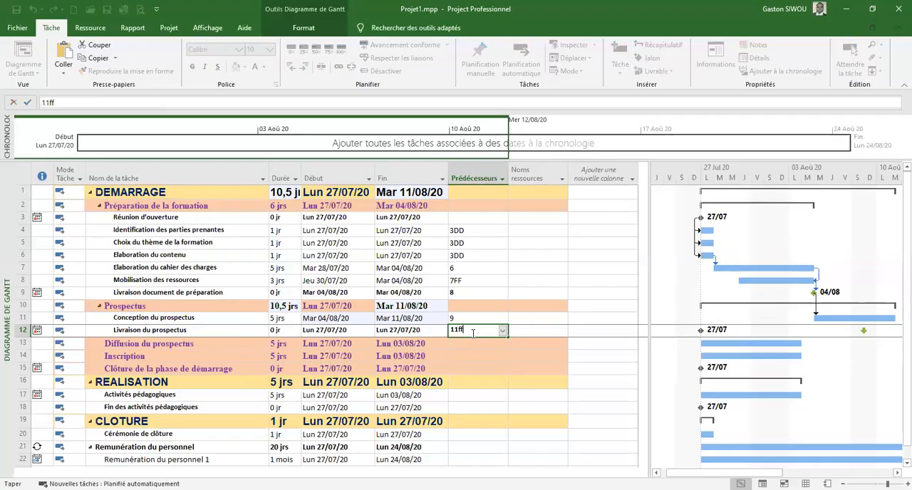
{"action": "key", "text": "Return"}
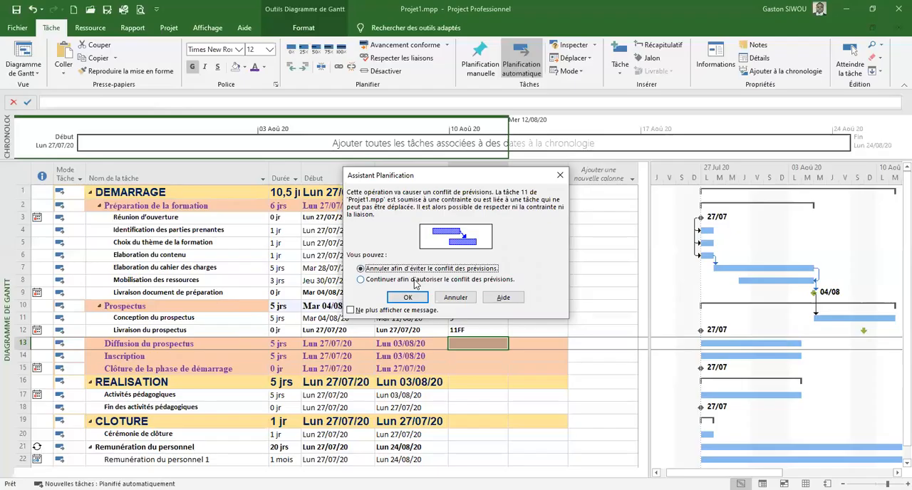
{"action": "left_click", "coordinate": [404, 299]}
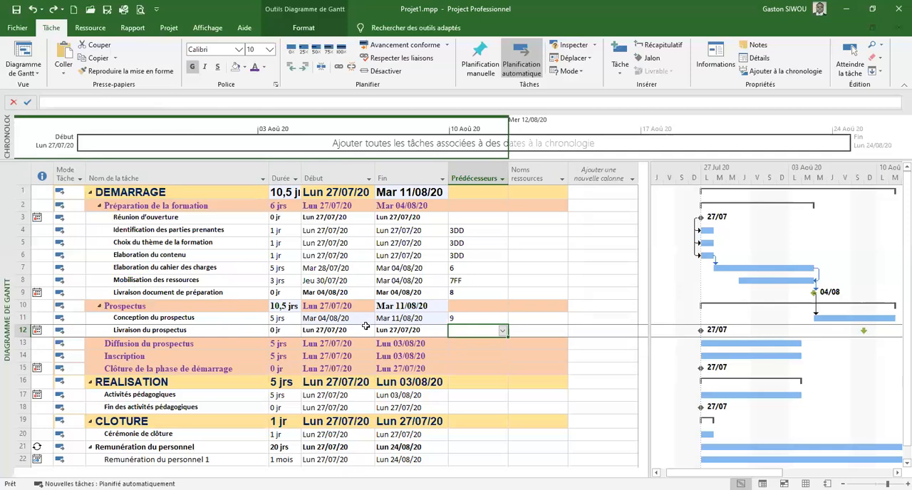
Set both the constraint date and the deadline (Échéance) of Livraison du prospectus to 11/08/2020
{"action": "left_click", "coordinate": [216, 330]}
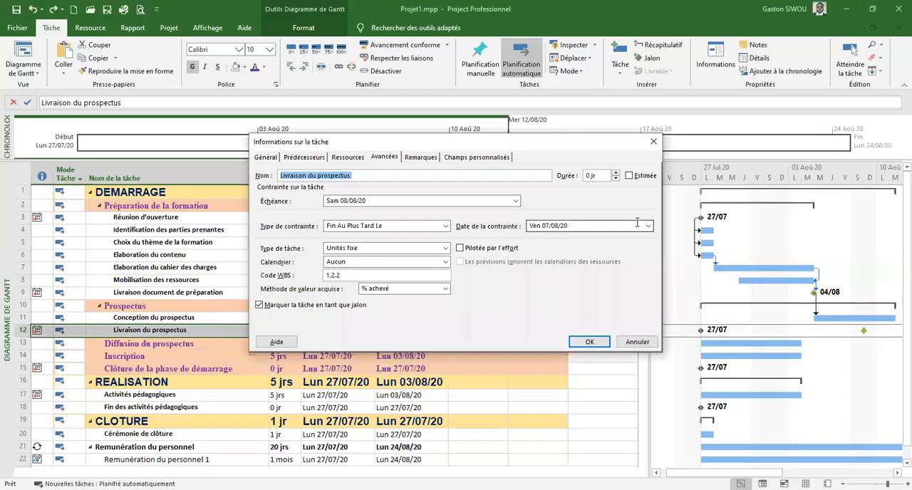
{"action": "left_click", "coordinate": [648, 225]}
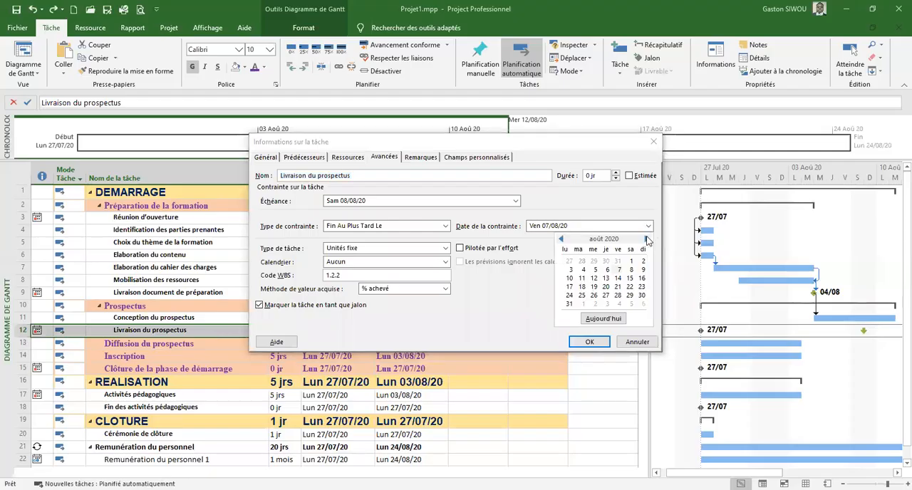
{"action": "left_click", "coordinate": [582, 280]}
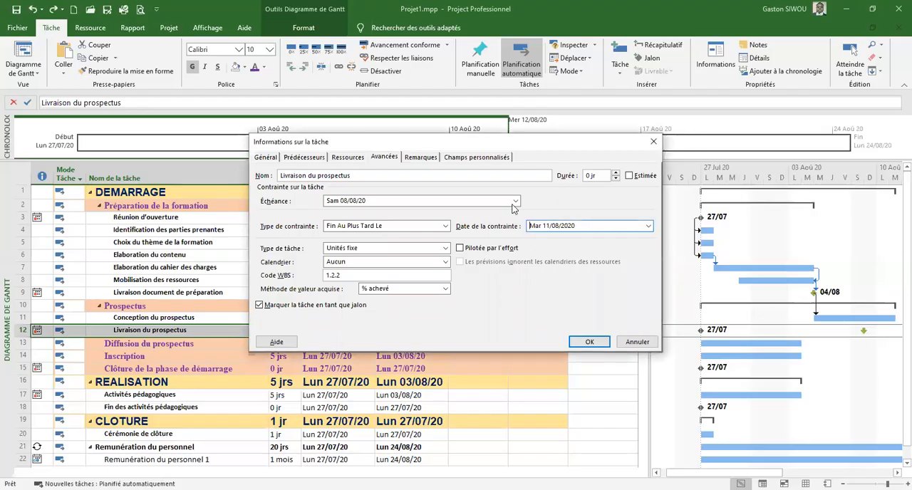
{"action": "left_click", "coordinate": [516, 202]}
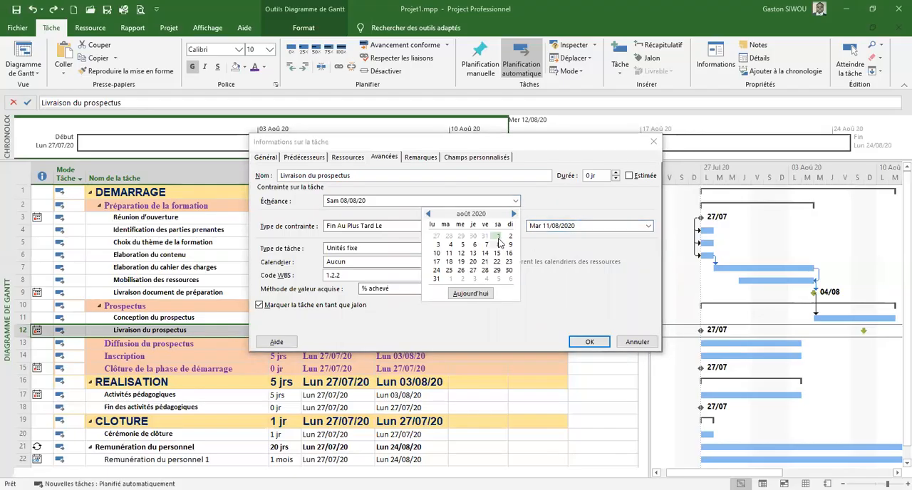
{"action": "left_click", "coordinate": [449, 253]}
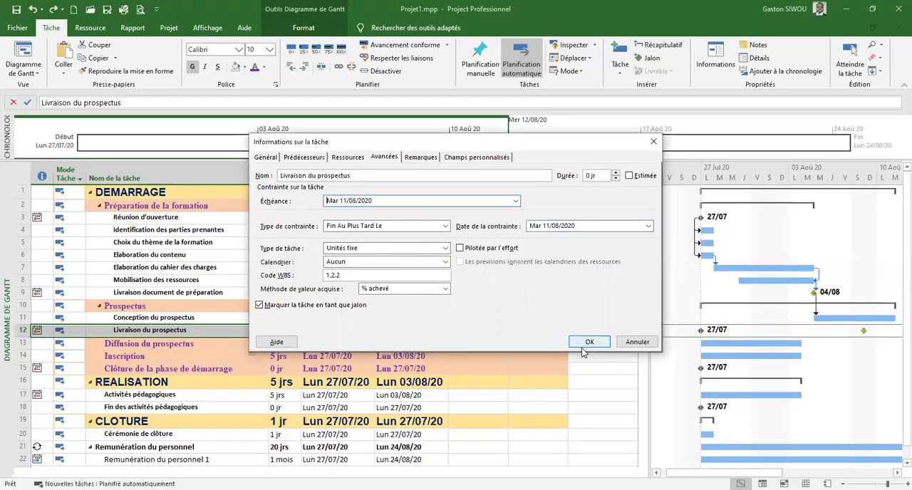
{"action": "left_click", "coordinate": [515, 201]}
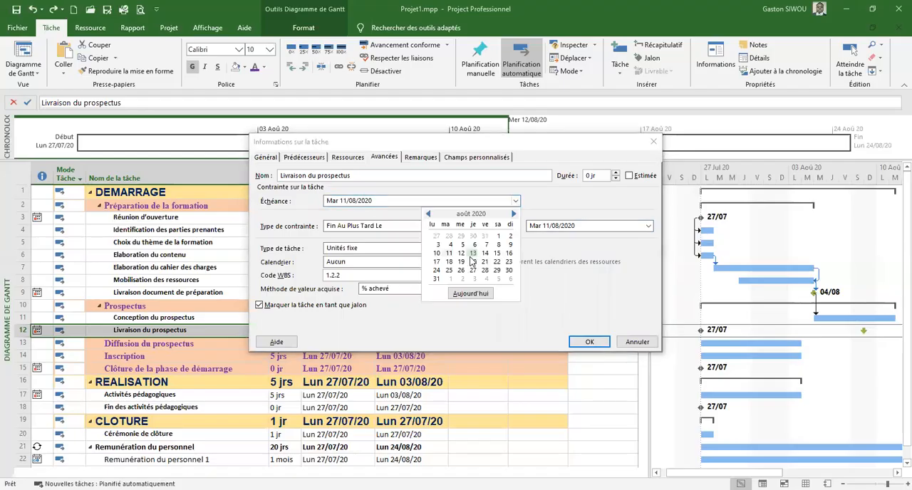
{"action": "left_click", "coordinate": [383, 201]}
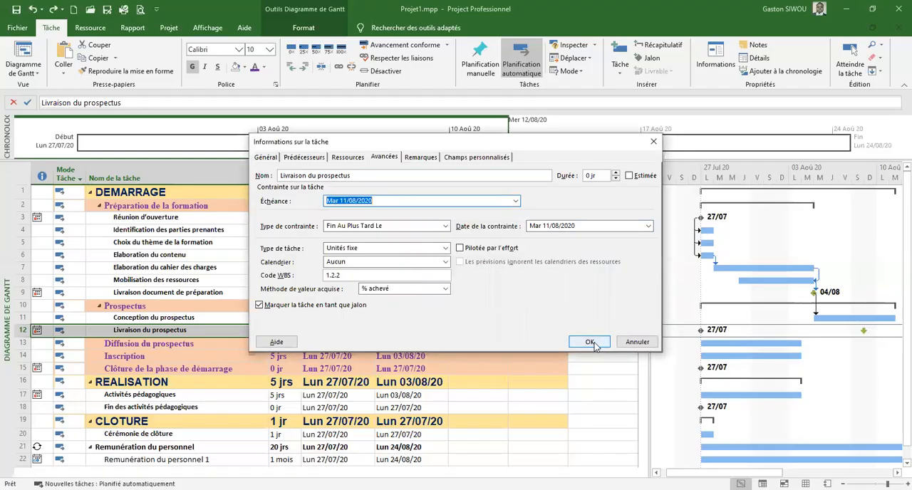
{"action": "left_click", "coordinate": [590, 342]}
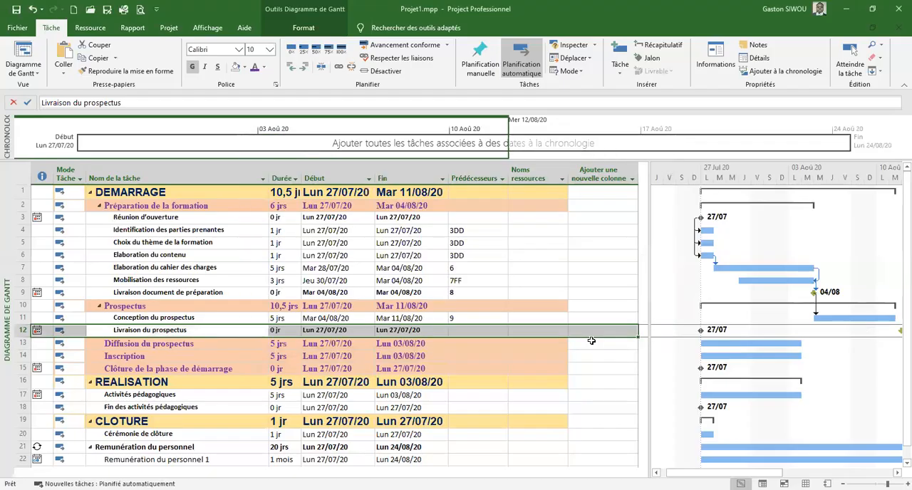
Link Livraison du prospectus to Conception du prospectus with the finish-to-finish predecessor 11FF
{"action": "left_click", "coordinate": [464, 332]}
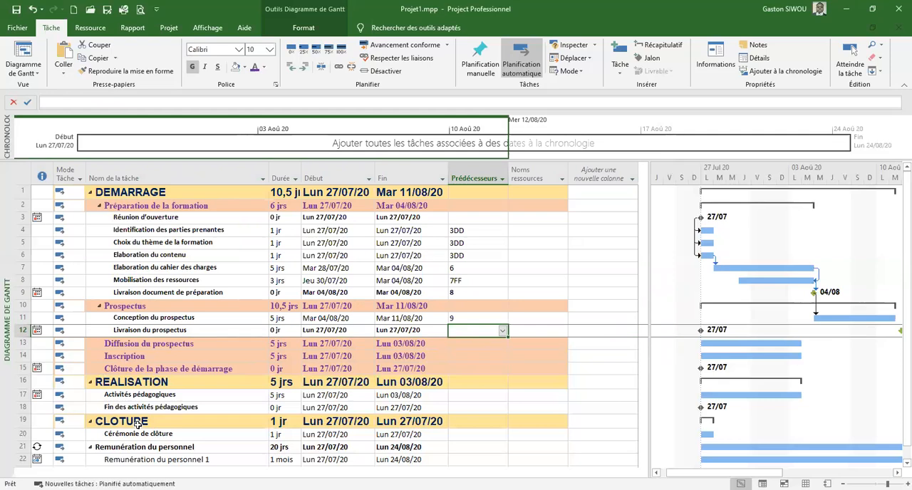
{"action": "type", "text": "11ff"}
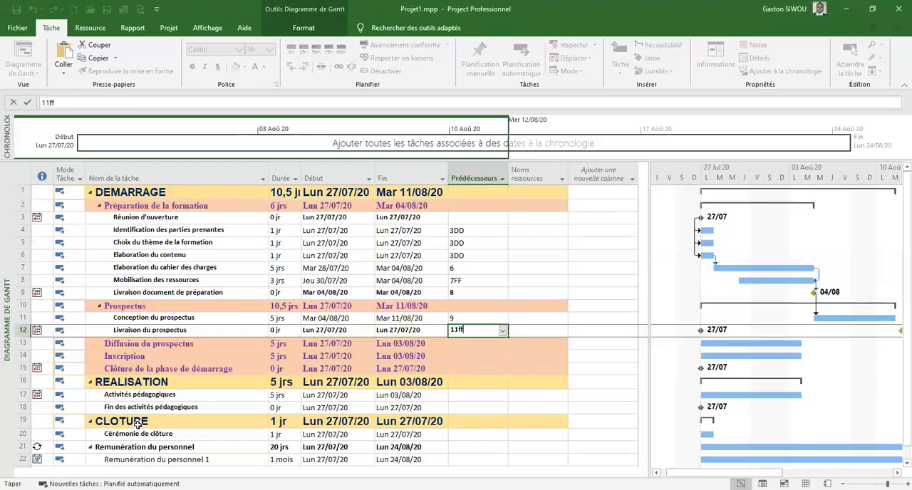
{"action": "key", "text": "Return"}
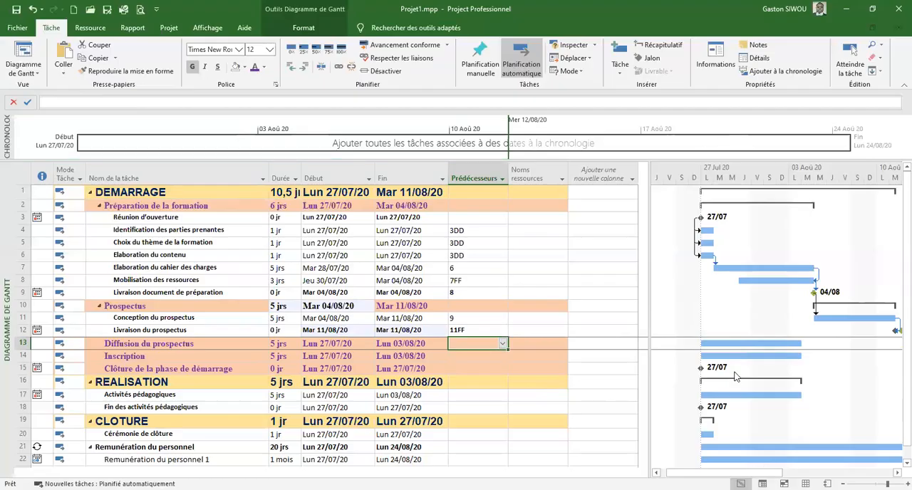
Widen the Gantt chart area up to the Prédécesseurs column to show the task bars through late August
{"action": "mouse_move", "coordinate": [722, 471]}
{"action": "left_mouse_down"}
{"action": "mouse_move", "coordinate": [765, 470]}
{"action": "mouse_move", "coordinate": [685, 466]}
{"action": "left_mouse_up"}
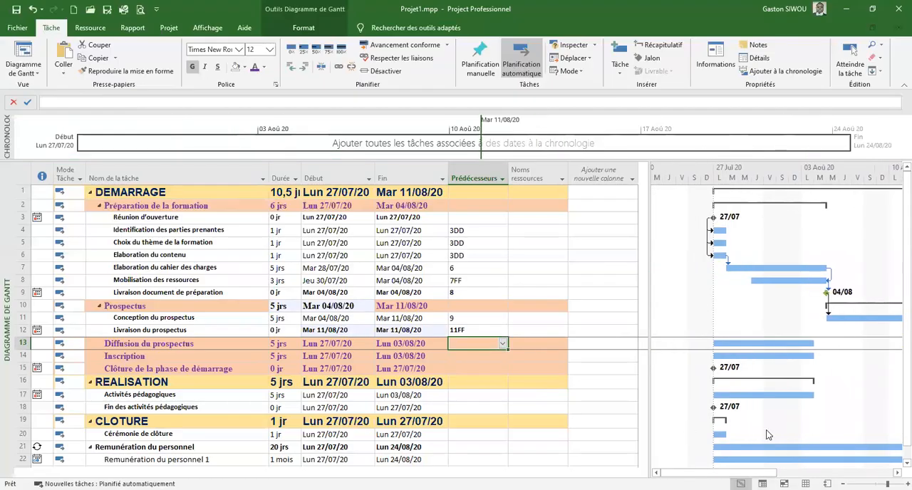
{"action": "left_click", "coordinate": [850, 49]}
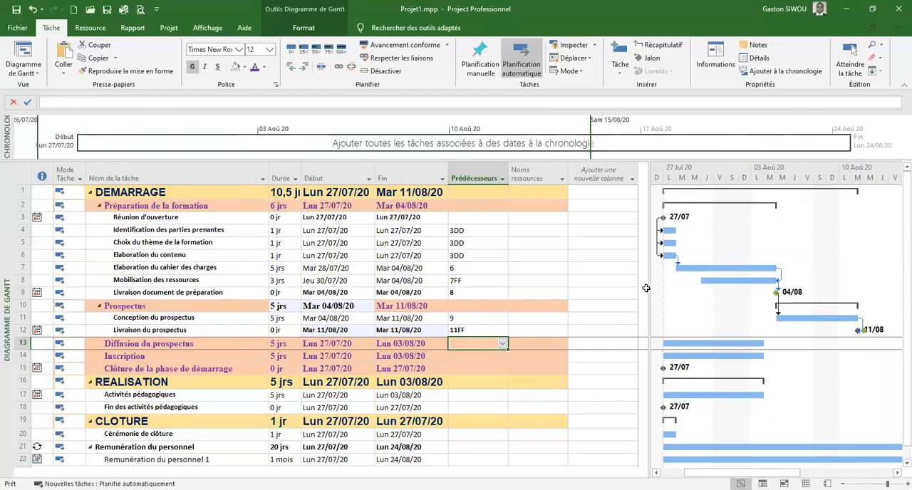
{"action": "left_click_drag", "start_coordinate": [644, 286], "coordinate": [518, 270]}
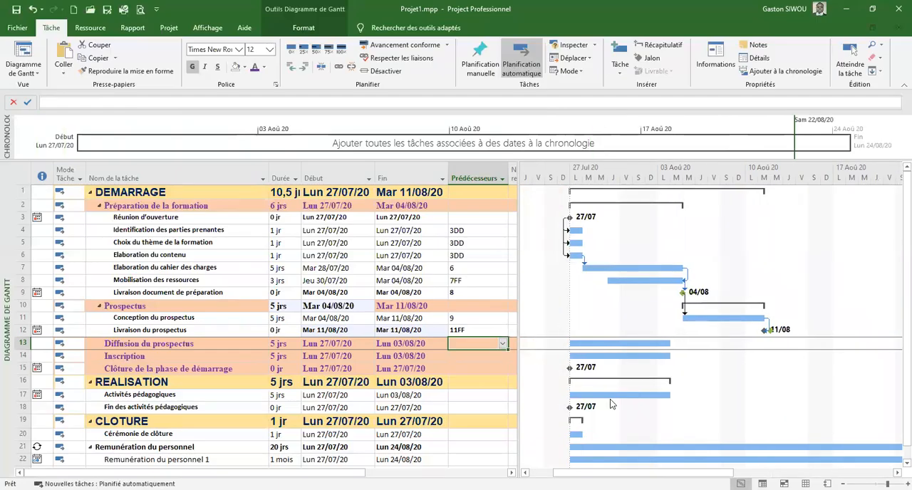
{"action": "left_click_drag", "start_coordinate": [669, 468], "coordinate": [686, 467]}
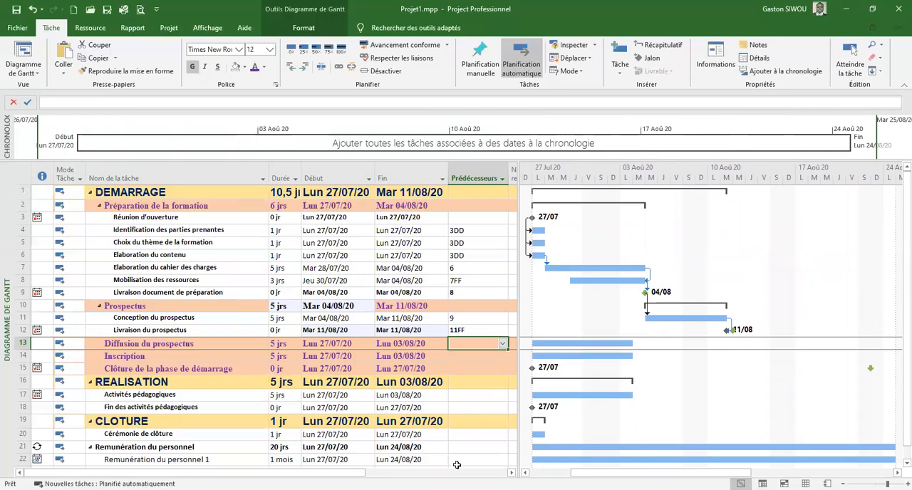
Set task 12 as the predecessor of Diffusion du prospectus
{"action": "key", "text": "Escape"}
{"action": "type", "text": "12"}
{"action": "key", "text": "Return"}
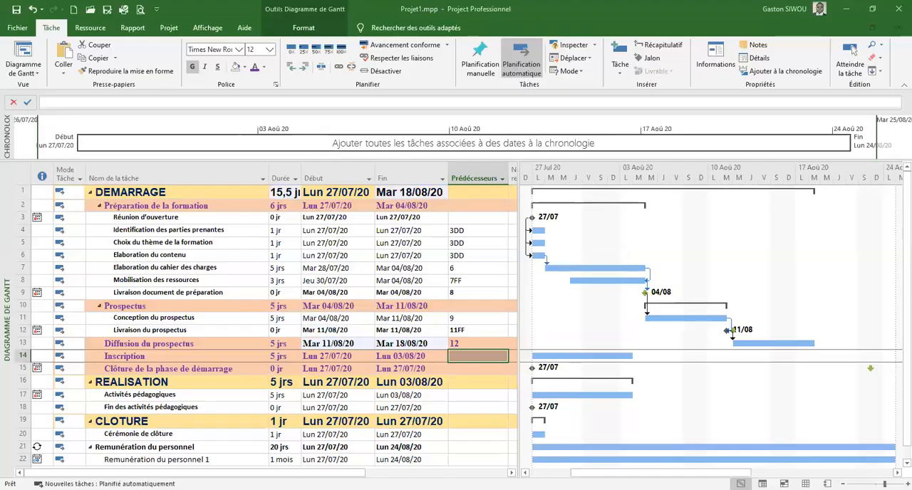
Try to link Inscription to Diffusion du prospectus with the start-to-finish predecessor 13DF
{"action": "left_click", "coordinate": [468, 358]}
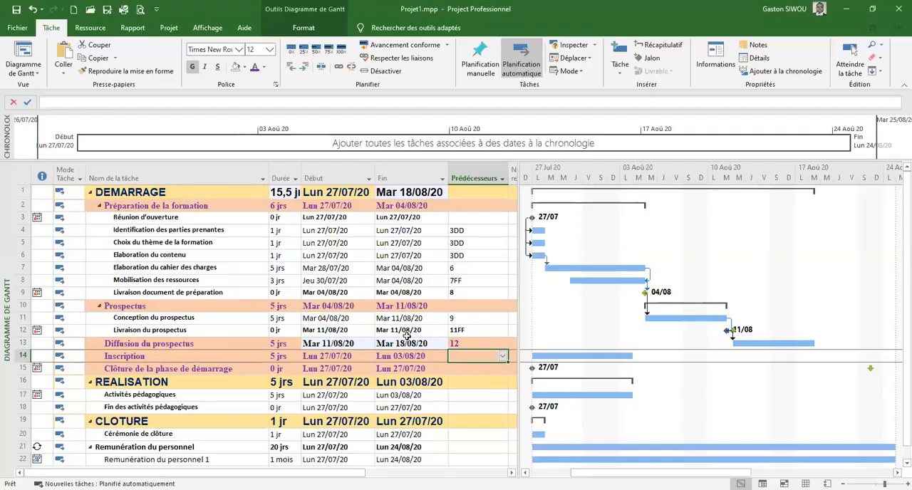
{"action": "type", "text": "13df"}
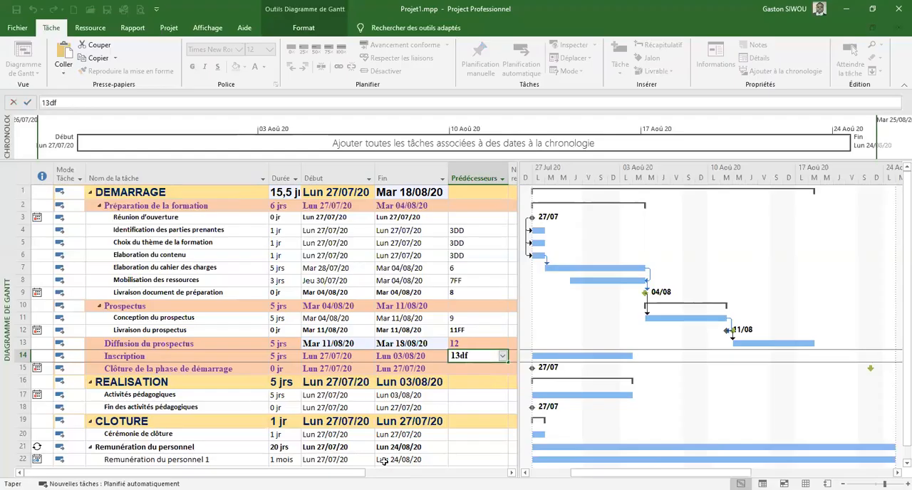
{"action": "key", "text": "Return"}
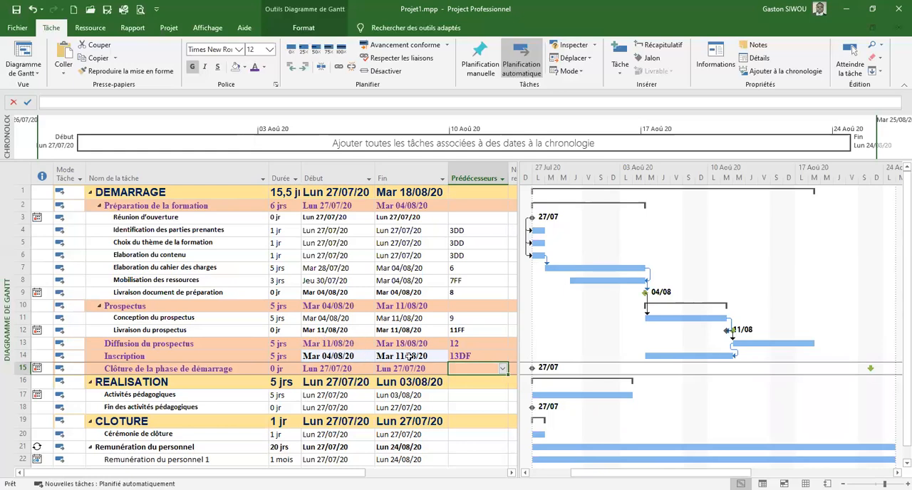
Change the predecessor link of Inscription to the finish-to-start type, 13FD
{"action": "left_click", "coordinate": [475, 356]}
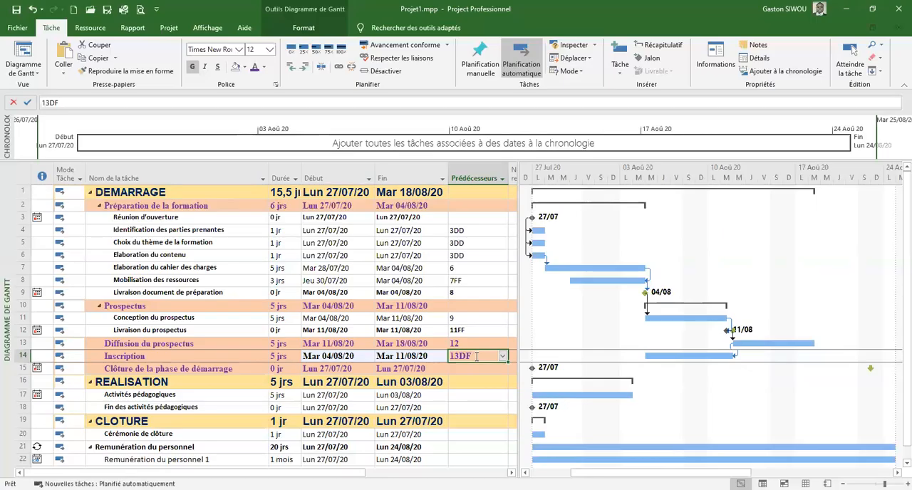
{"action": "left_click", "coordinate": [476, 356]}
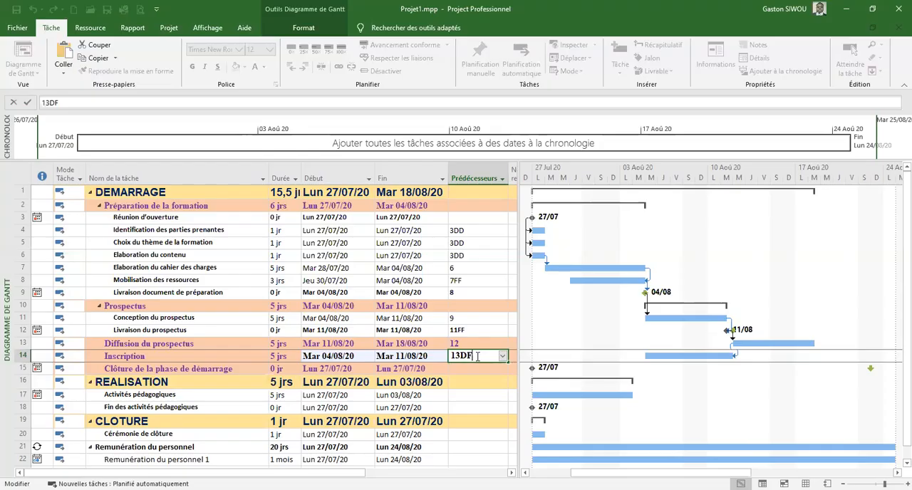
{"action": "key", "text": "BackSpace"}
{"action": "key", "text": "BackSpace"}
{"action": "type", "text": "fd"}
{"action": "key", "text": "Return"}
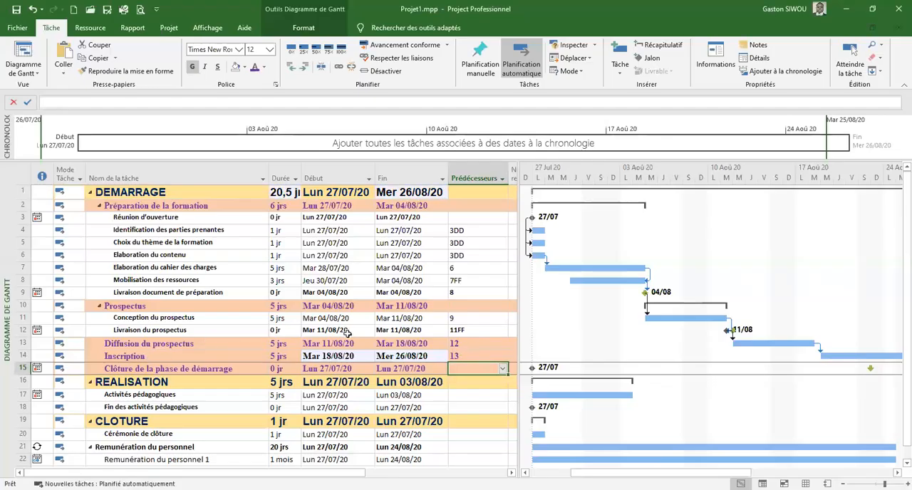
{"action": "left_click", "coordinate": [483, 355]}
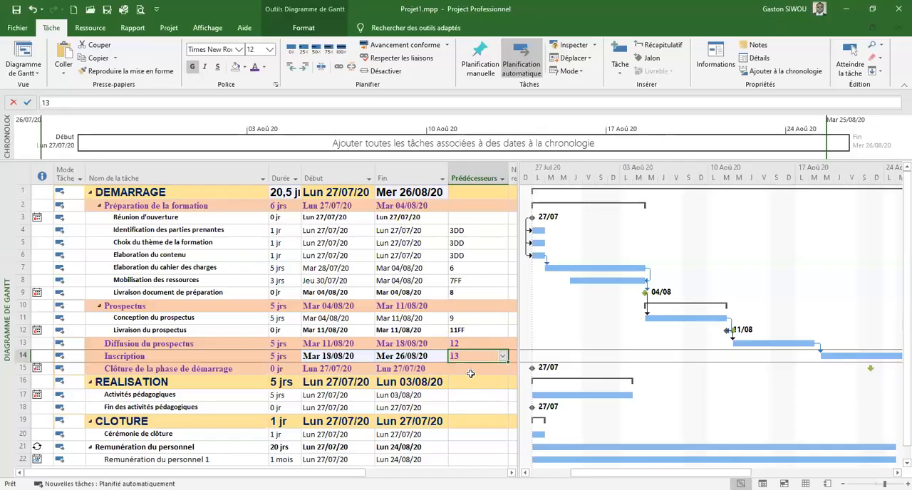
{"action": "left_click", "coordinate": [466, 367]}
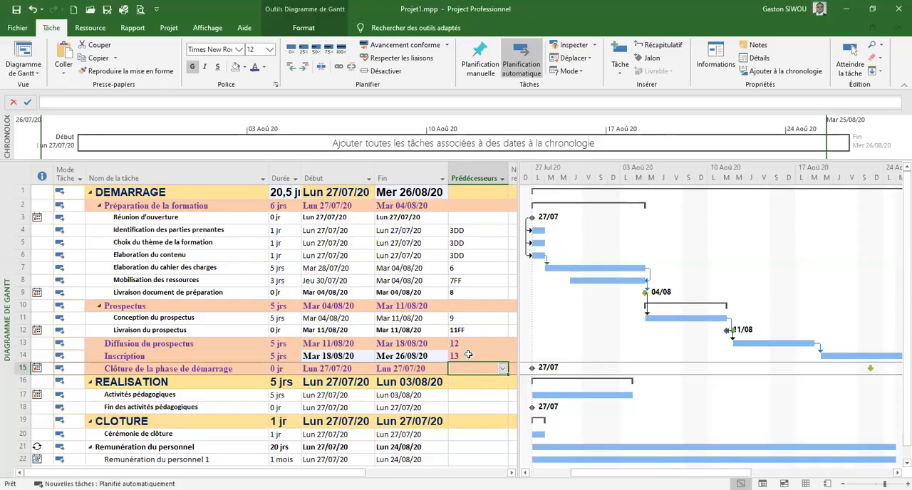
{"action": "left_click", "coordinate": [468, 354]}
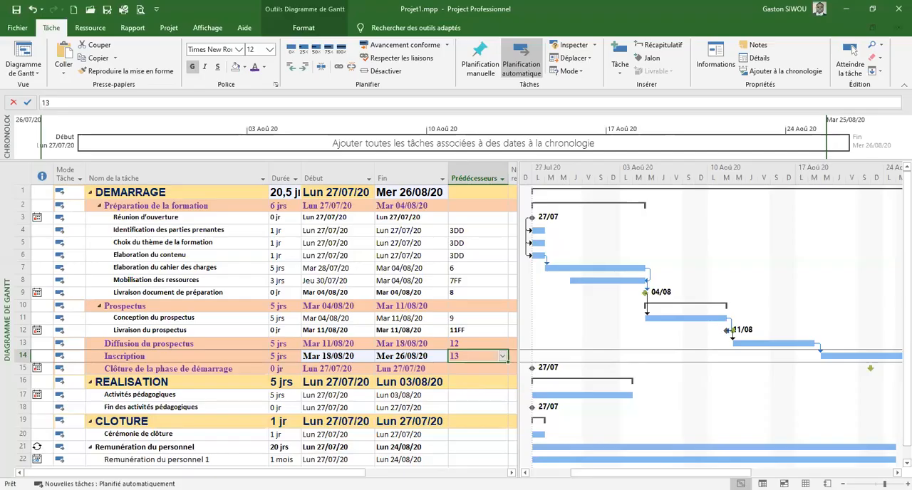
Set both the constraint date and the deadline (Échéance) of Clôture de la phase de démarrage to 26/08/2020
{"action": "left_click", "coordinate": [420, 370]}
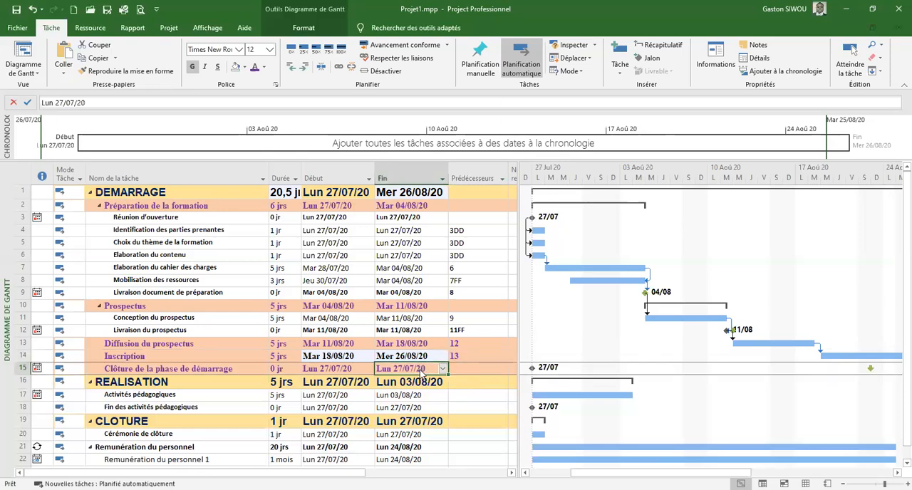
{"action": "double_click", "coordinate": [422, 374]}
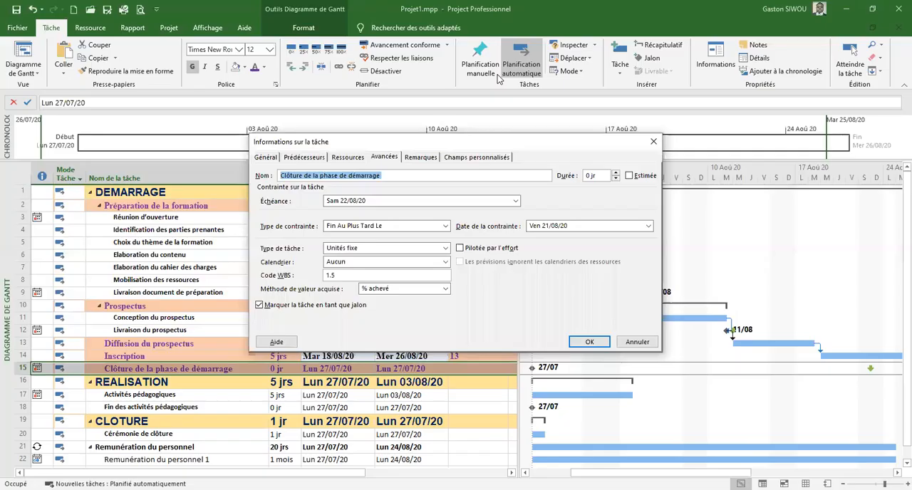
{"action": "left_click_drag", "start_coordinate": [448, 145], "coordinate": [498, 74]}
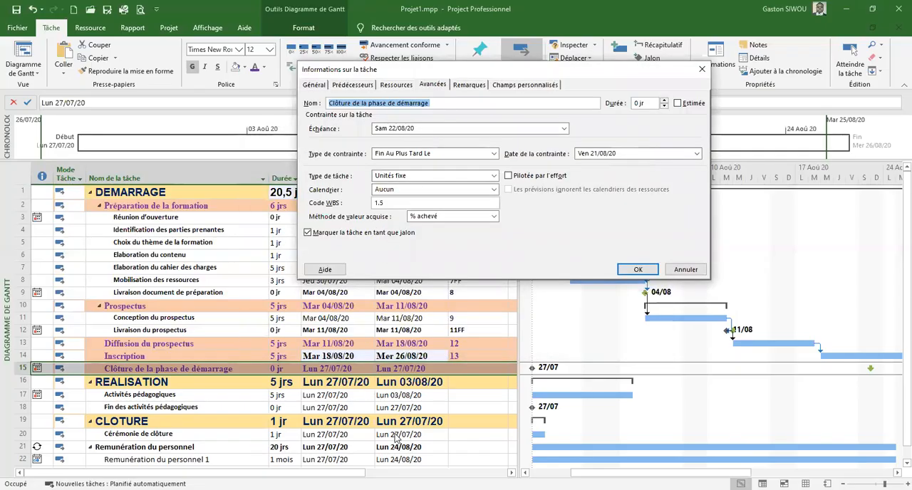
{"action": "key", "text": "alt+Tab"}
{"action": "key", "text": "alt+Tab"}
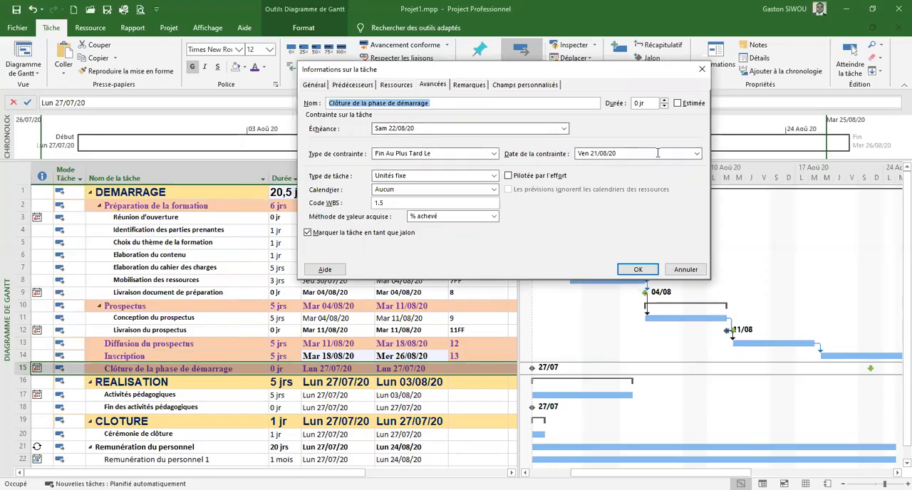
{"action": "left_click", "coordinate": [696, 155]}
{"action": "left_click", "coordinate": [696, 155]}
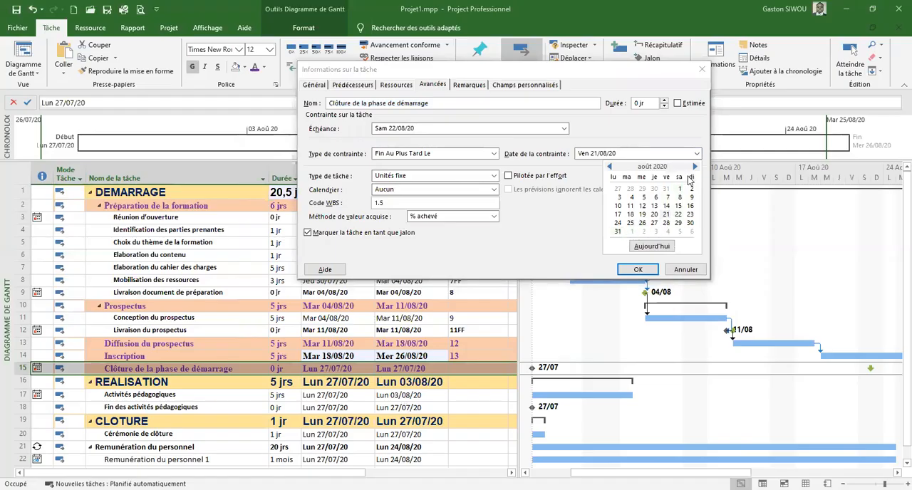
{"action": "left_click", "coordinate": [642, 222]}
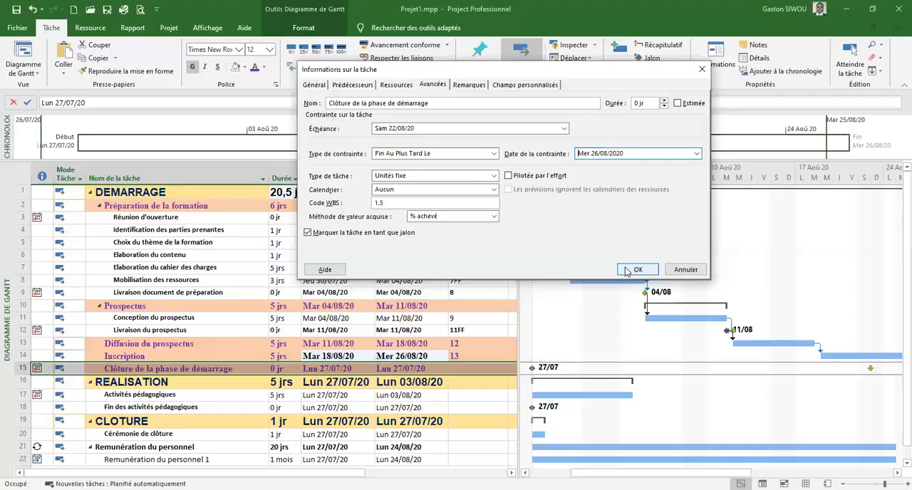
{"action": "left_click", "coordinate": [564, 129]}
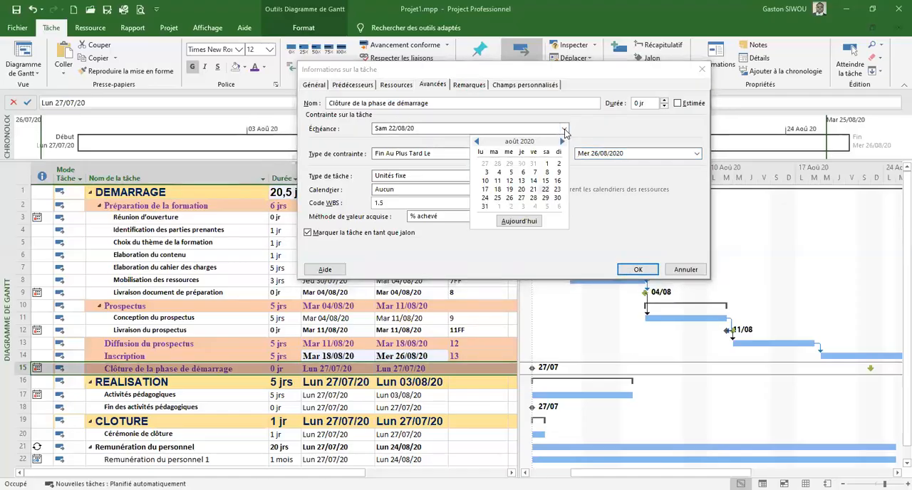
{"action": "left_click", "coordinate": [510, 198]}
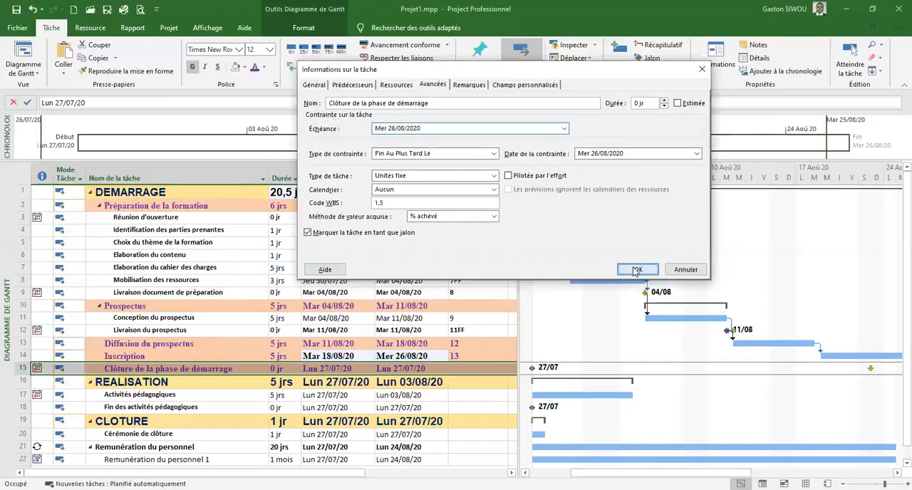
{"action": "left_click", "coordinate": [634, 270]}
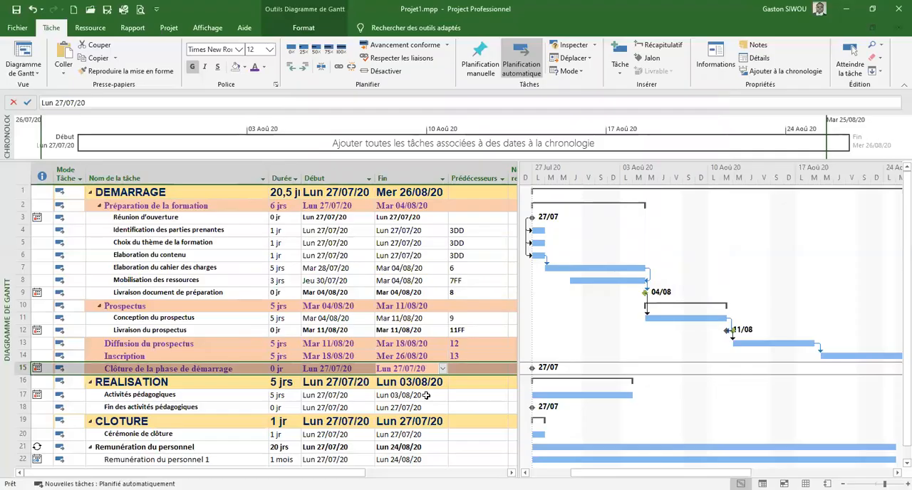
Set task 14 as the predecessor of Clôture de la phase de démarrage
{"action": "left_click", "coordinate": [464, 369]}
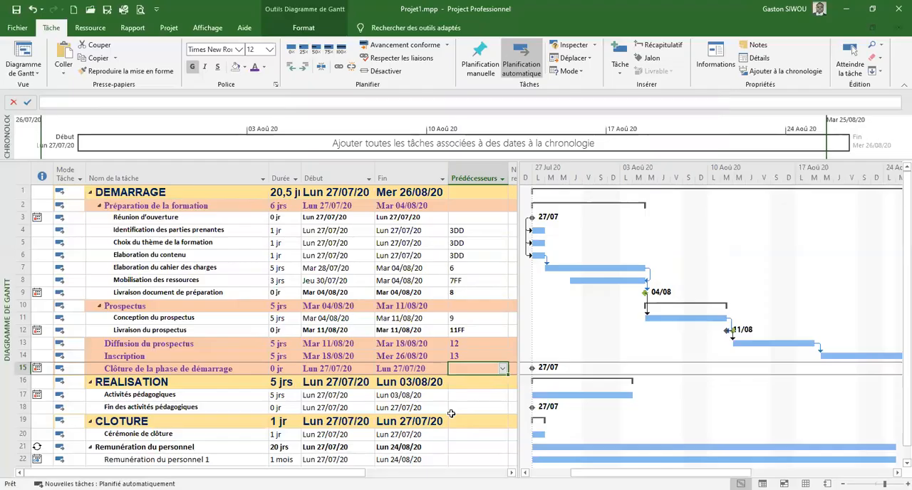
{"action": "type", "text": "14"}
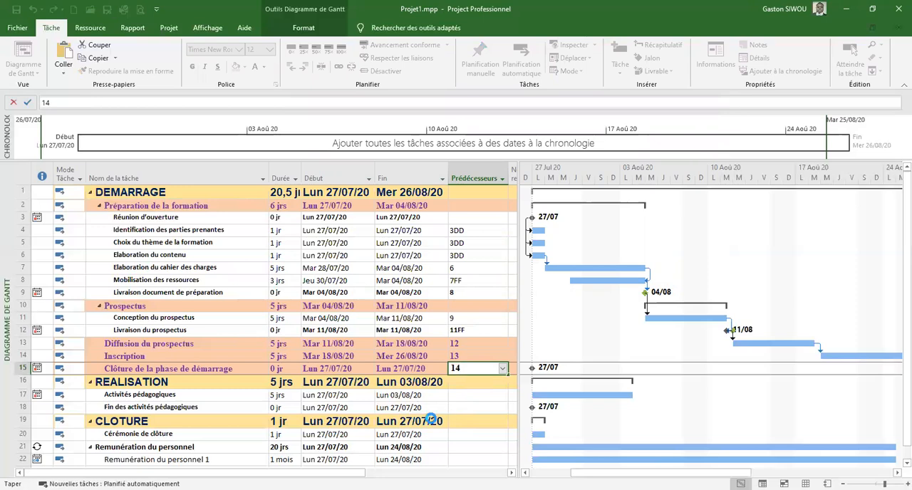
{"action": "key", "text": "Return"}
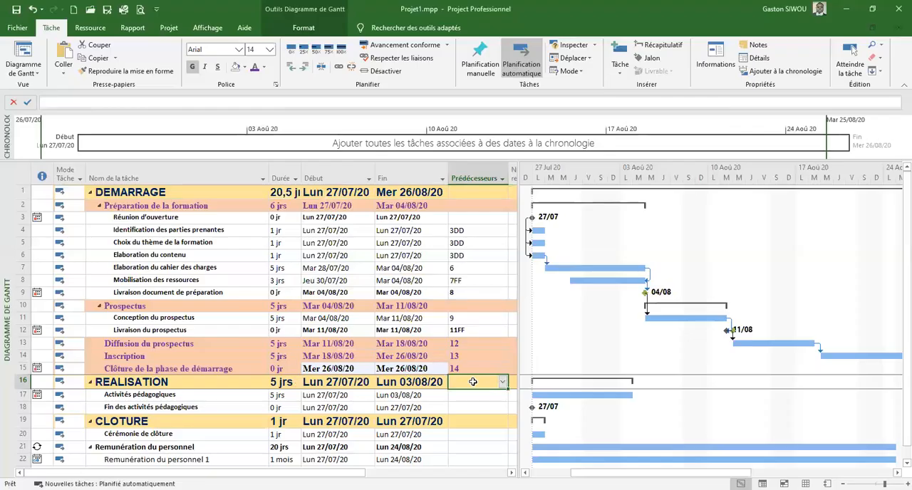
Try to set task 15 as the predecessor of Activités pédagogiques, choosing to cancel rather than allow a scheduling conflict
{"action": "scroll", "coordinate": [501, 369], "scroll_direction": "down", "scroll_amount": 3}
{"action": "scroll", "coordinate": [500, 369], "scroll_direction": "up", "scroll_amount": 1}
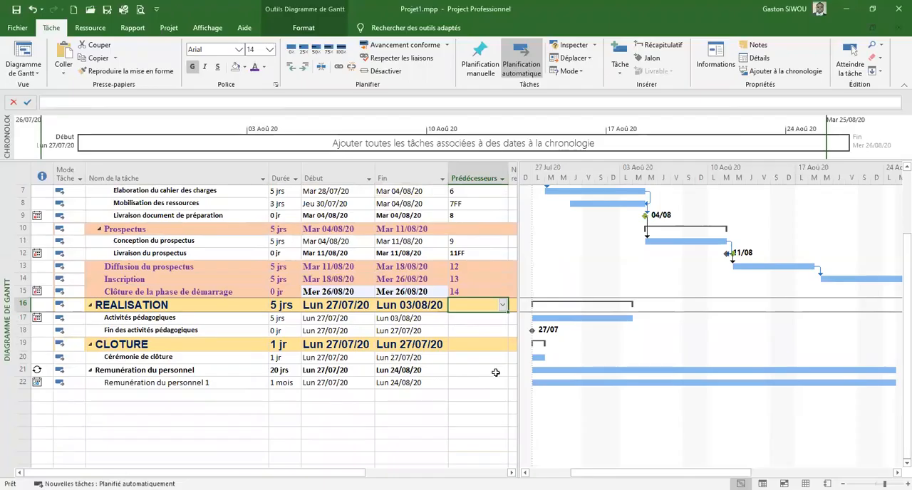
{"action": "left_click", "coordinate": [475, 318]}
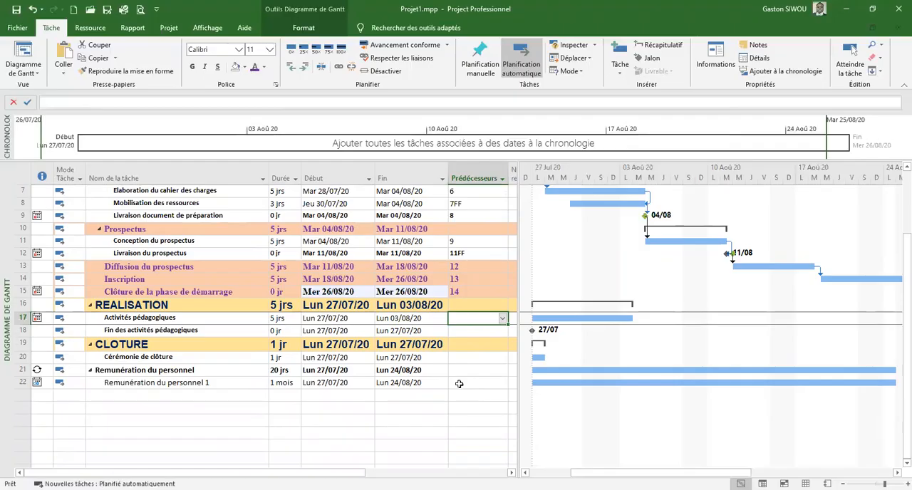
{"action": "type", "text": "15"}
{"action": "key", "text": "Return"}
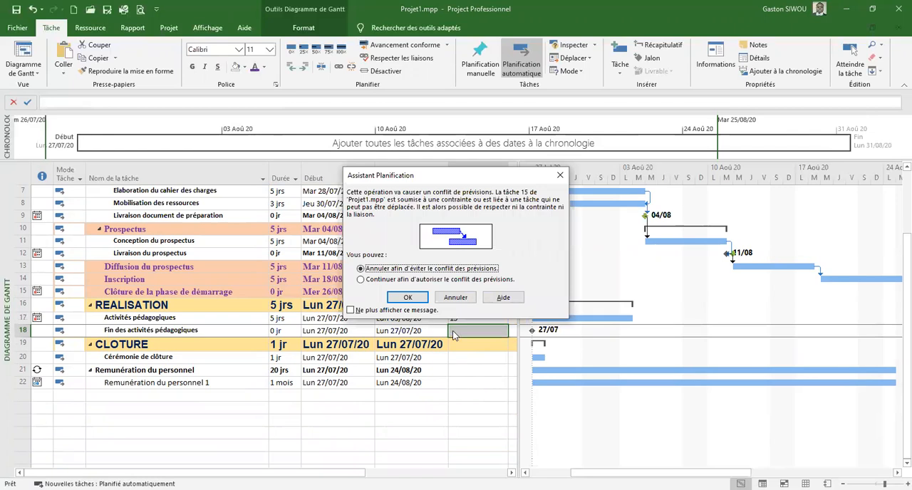
{"action": "left_click", "coordinate": [468, 299]}
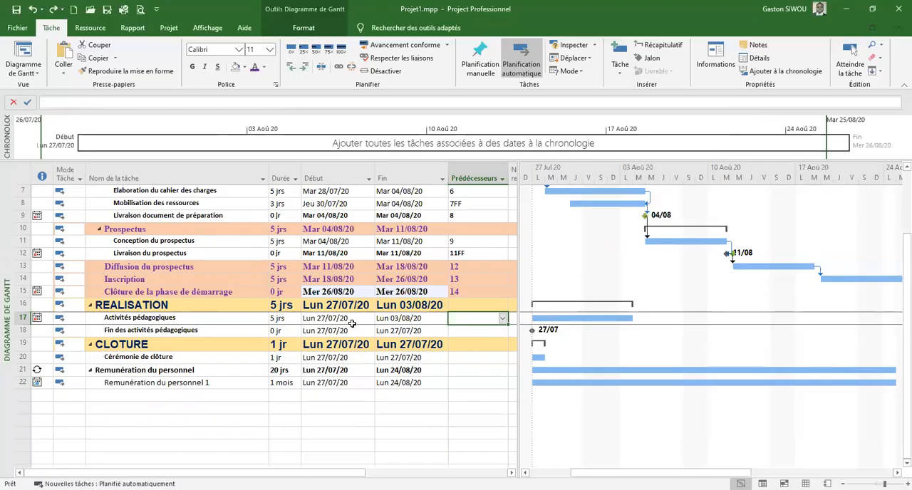
Set the constraint date of Activités pédagogiques to 31/08/2020
{"action": "double_click", "coordinate": [191, 323]}
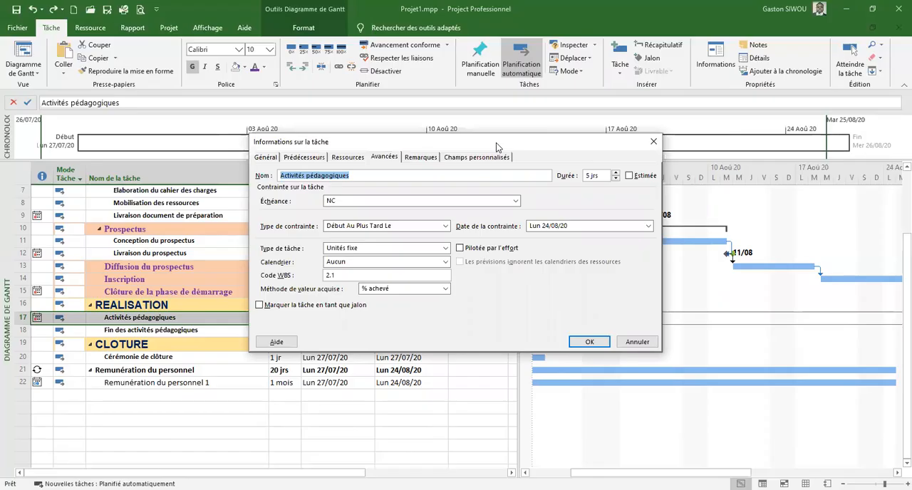
{"action": "left_click_drag", "start_coordinate": [495, 142], "coordinate": [462, 181]}
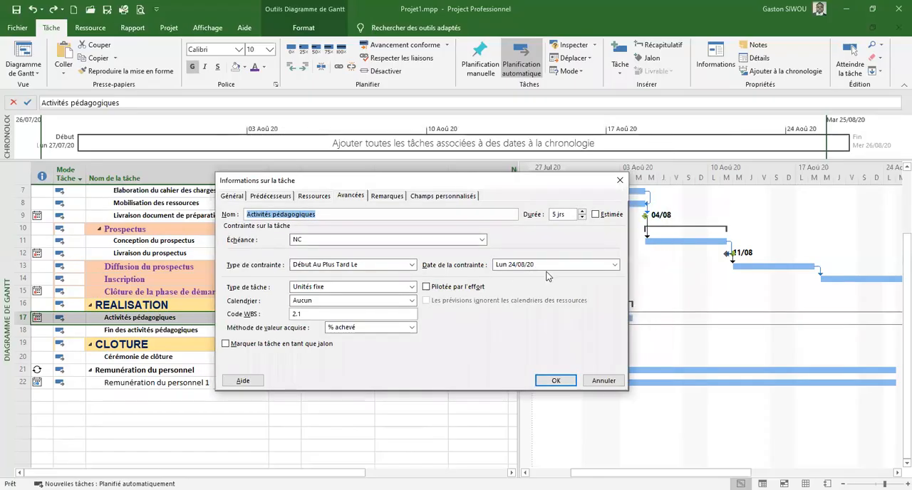
{"action": "left_click", "coordinate": [614, 265]}
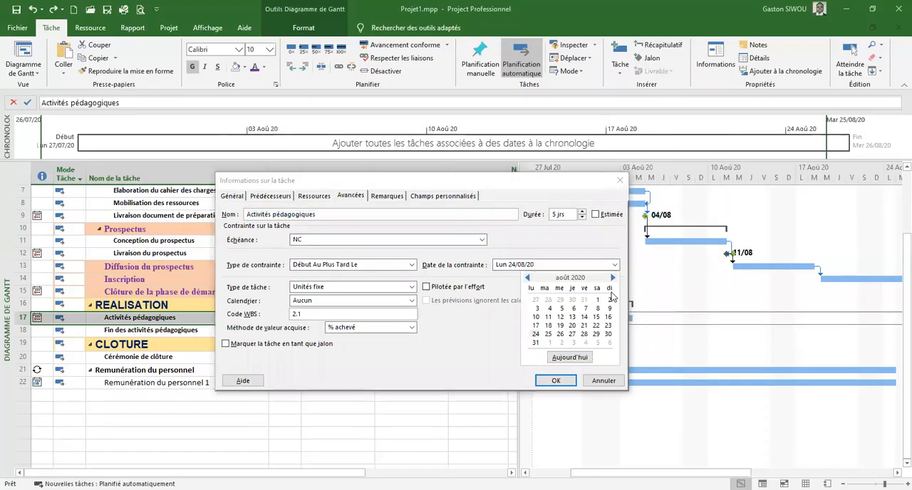
{"action": "left_click", "coordinate": [572, 334]}
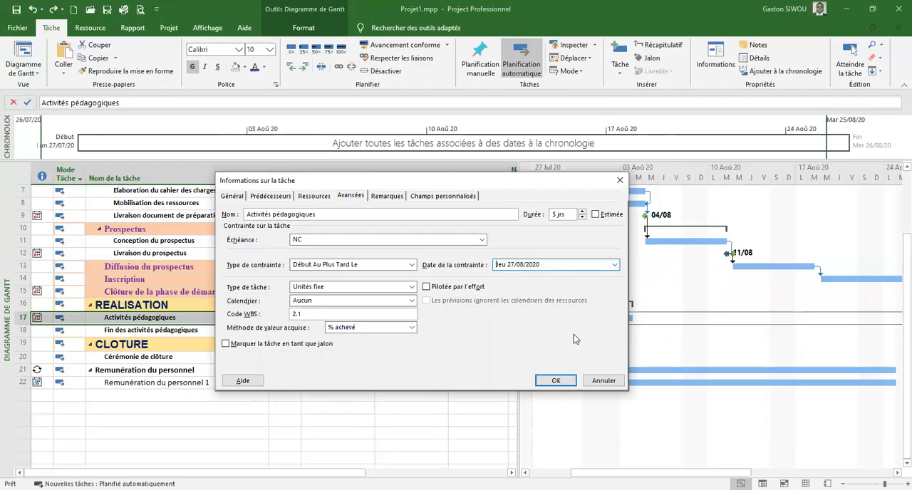
{"action": "left_click", "coordinate": [614, 266]}
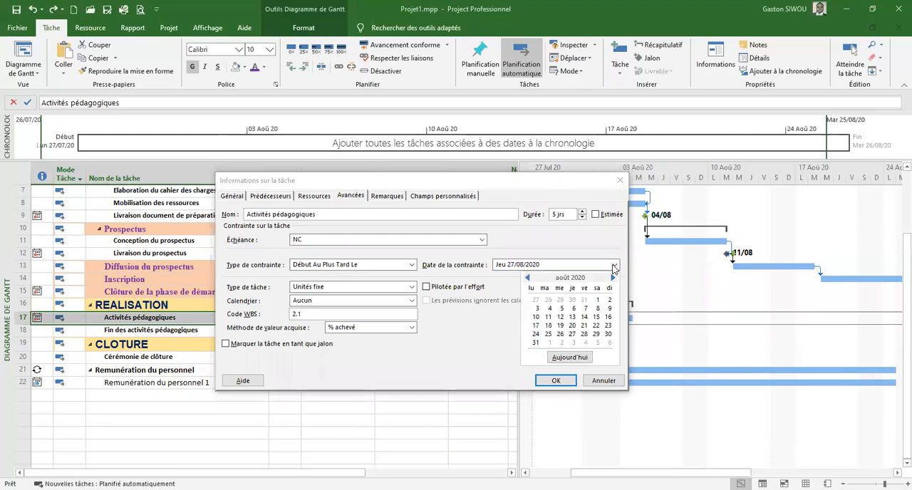
{"action": "left_click", "coordinate": [536, 344]}
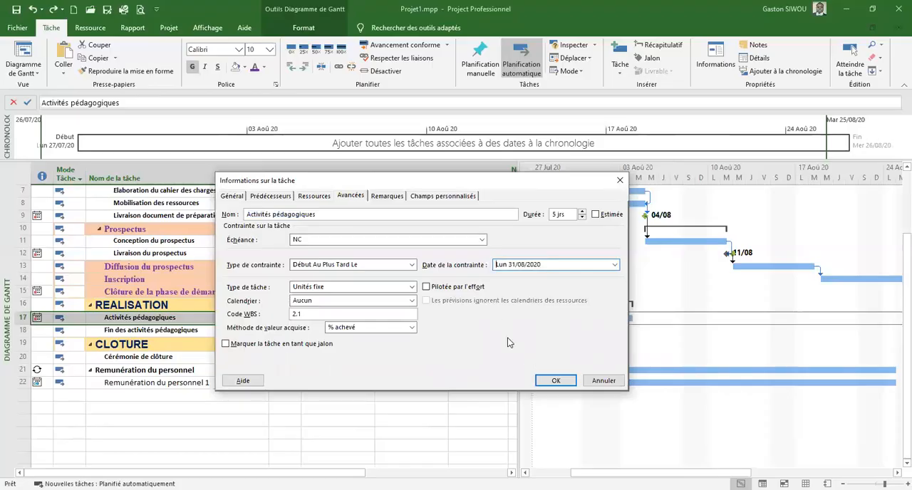
{"action": "left_click", "coordinate": [553, 382]}
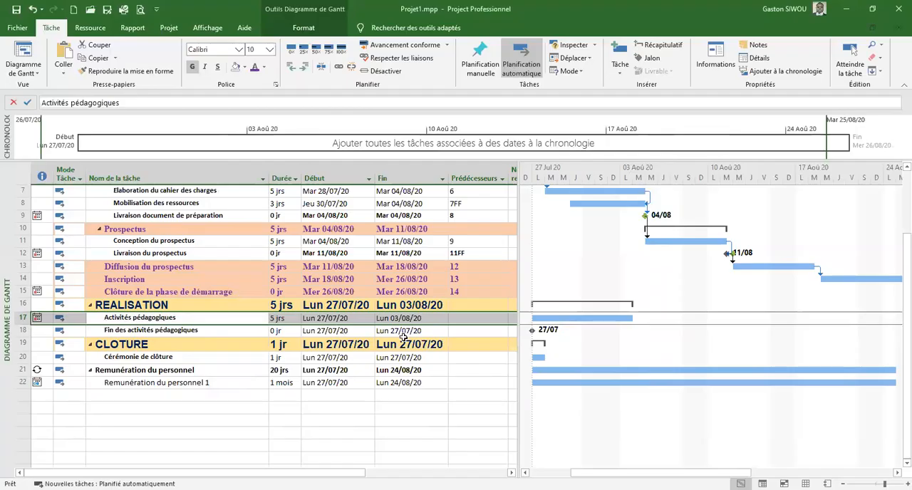
Set task 15 as the predecessor of Activités pédagogiques
{"action": "left_click", "coordinate": [459, 320]}
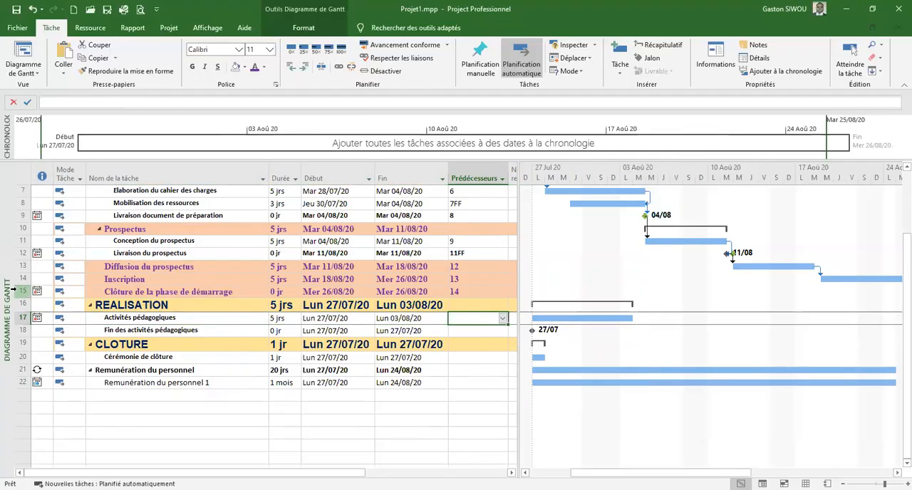
{"action": "type", "text": "15"}
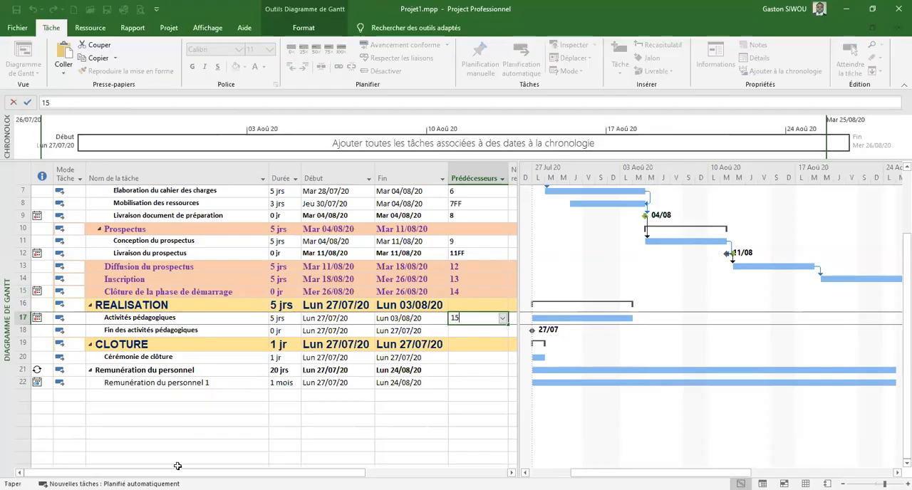
{"action": "key", "text": "Return"}
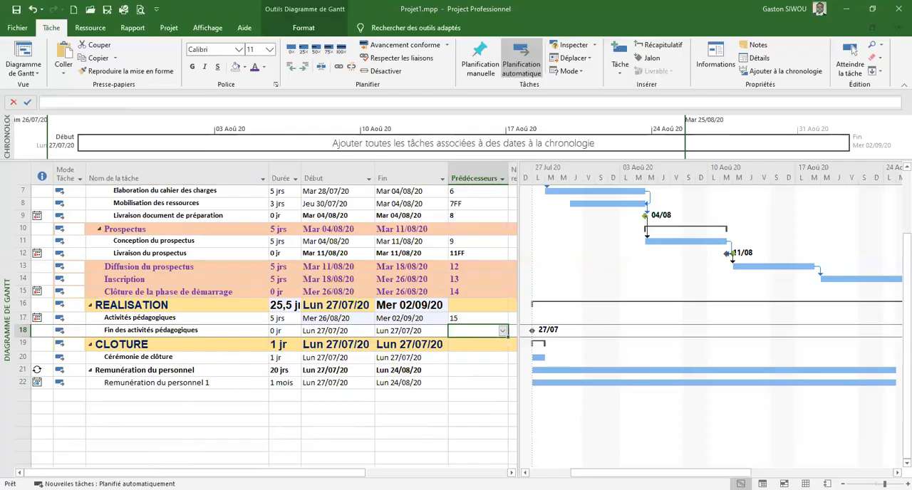
{"action": "left_click", "coordinate": [466, 319]}
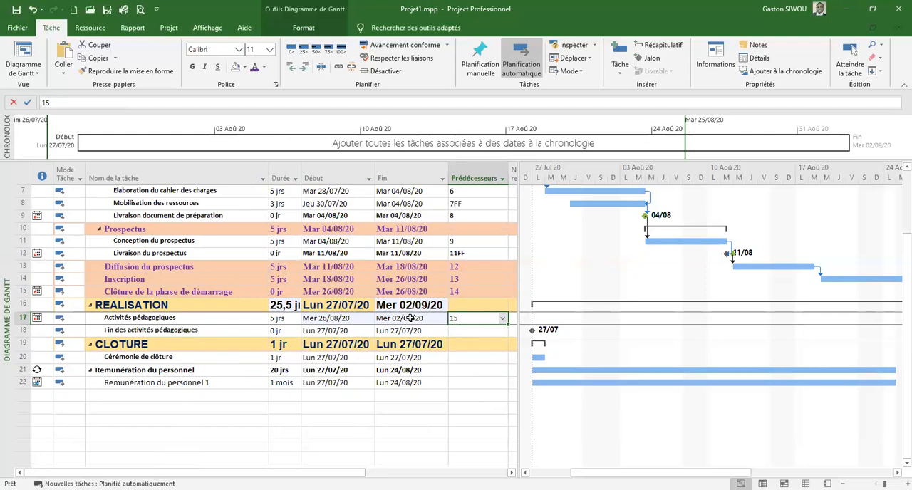
{"action": "left_click", "coordinate": [468, 291]}
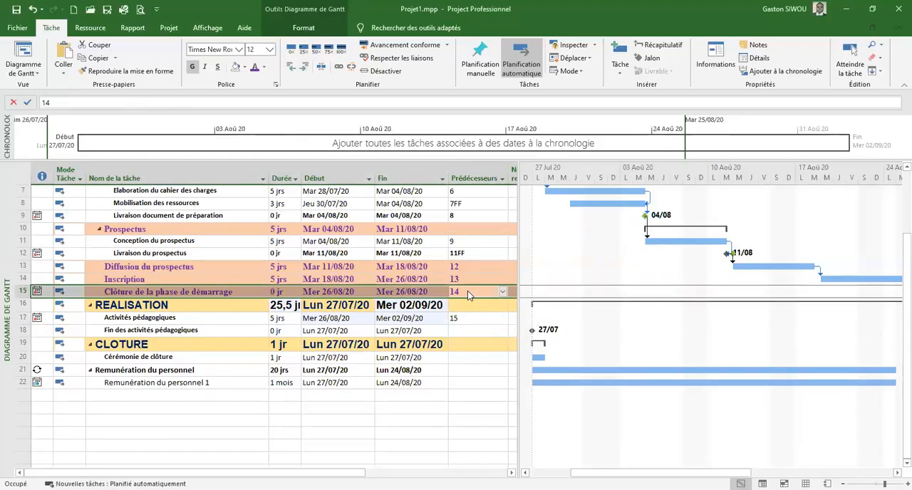
{"action": "double_click", "coordinate": [468, 290]}
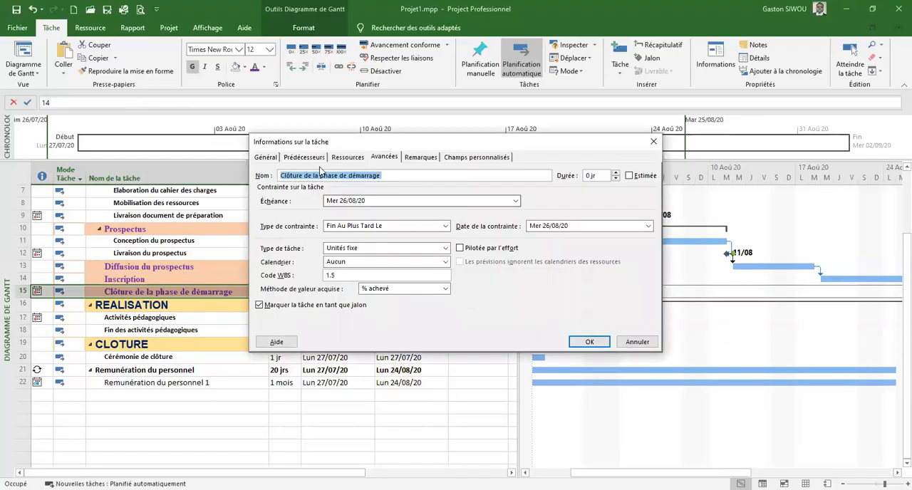
{"action": "left_click", "coordinate": [634, 343]}
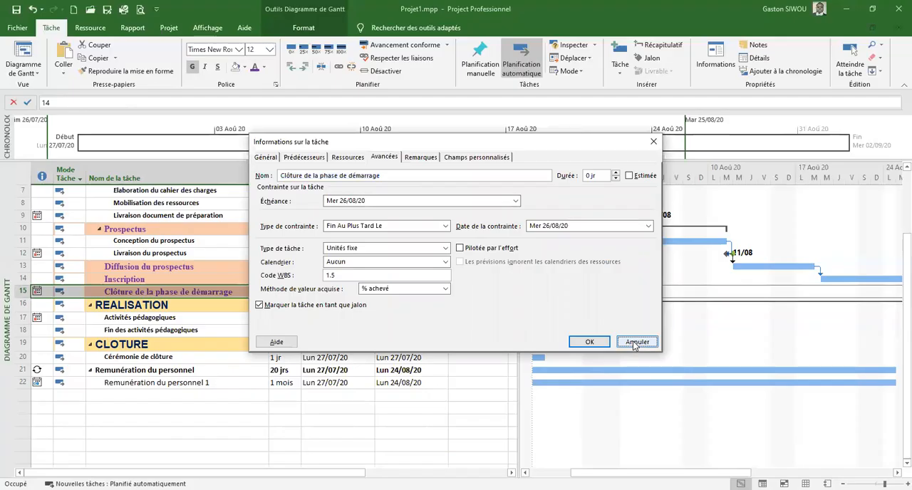
Set the lag (Décalage) on the predecessor link of Activités pédagogiques to 2 days
{"action": "left_click", "coordinate": [133, 322]}
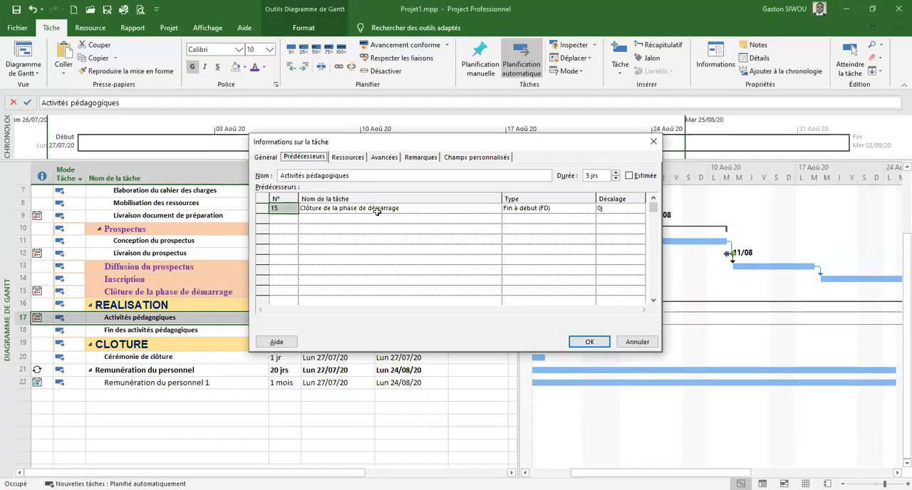
{"action": "left_click", "coordinate": [618, 209]}
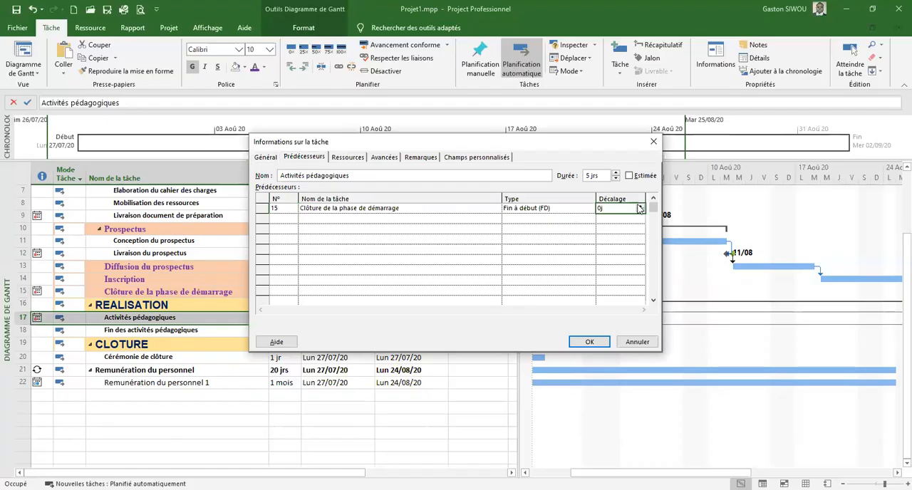
{"action": "left_click", "coordinate": [640, 206]}
{"action": "left_click_drag", "start_coordinate": [530, 137], "coordinate": [540, 147]}
{"action": "left_click", "coordinate": [651, 216]}
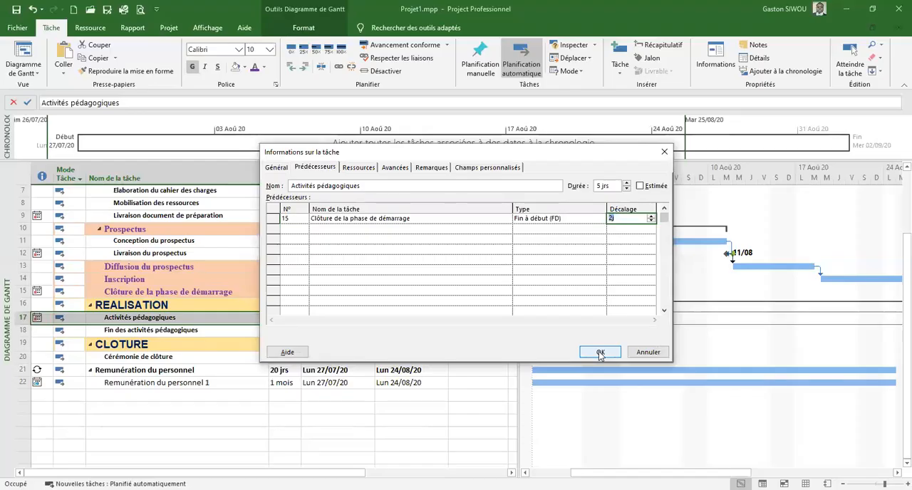
{"action": "left_click", "coordinate": [317, 169]}
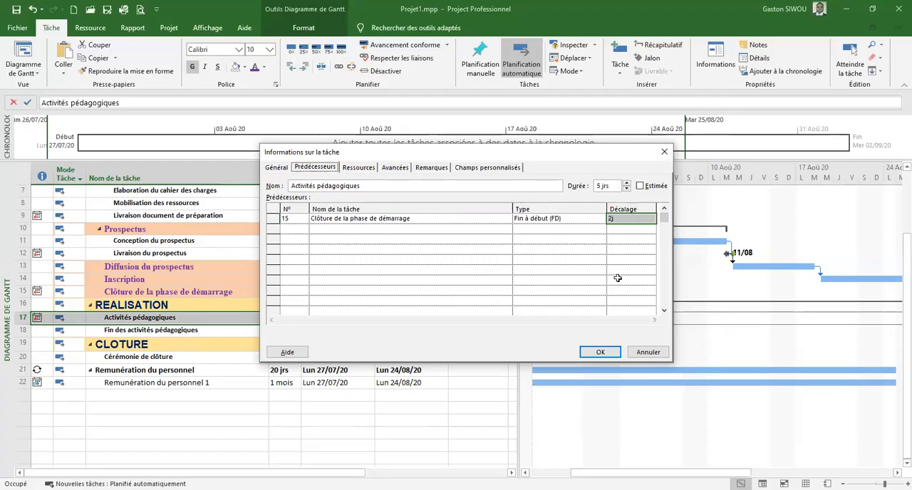
{"action": "left_click", "coordinate": [600, 352]}
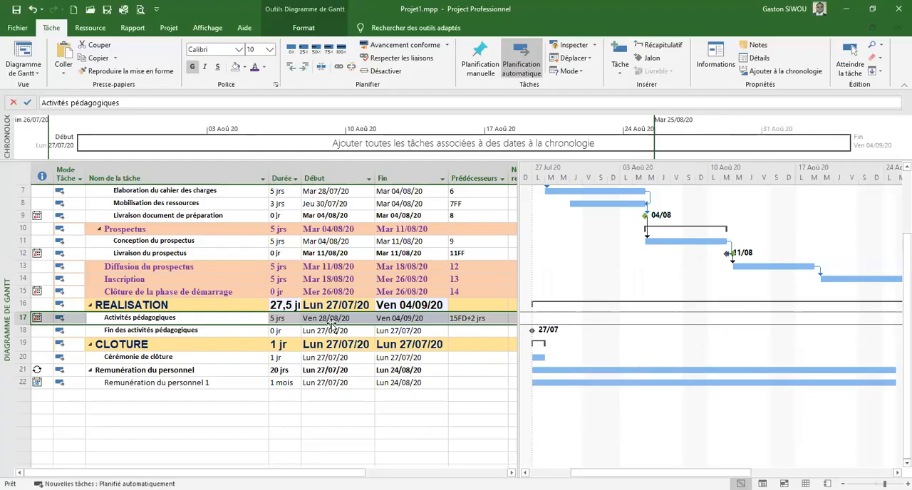
Try to raise the predecessor lag of Activités pédagogiques to 3 days, choosing to cancel rather than allow a scheduling conflict
{"action": "left_click", "coordinate": [460, 323]}
{"action": "double_click", "coordinate": [461, 324]}
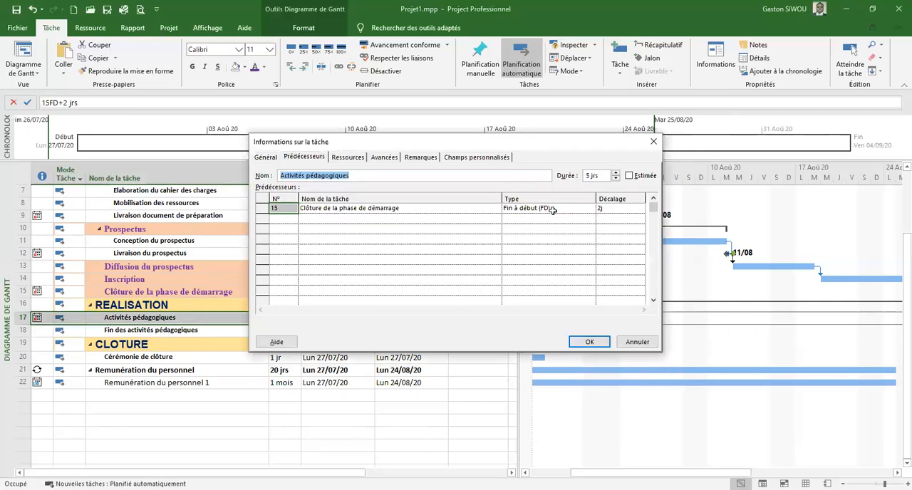
{"action": "left_click", "coordinate": [606, 208]}
{"action": "left_click", "coordinate": [640, 206]}
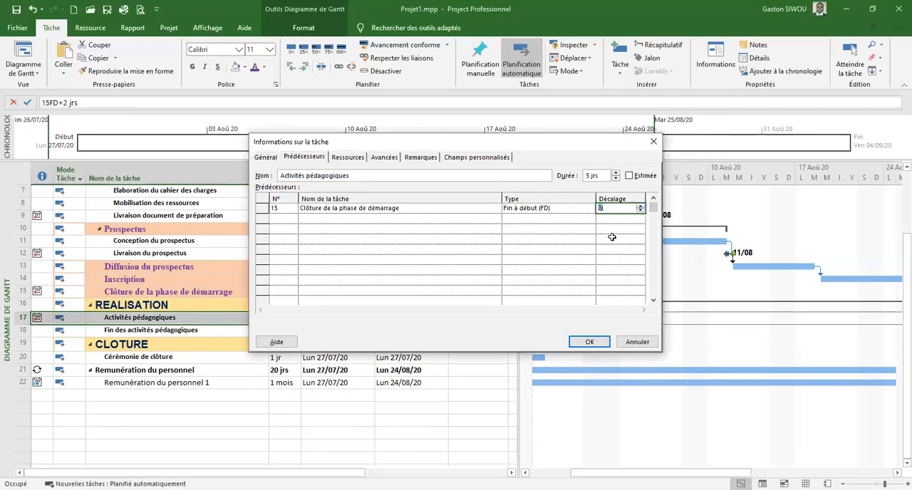
{"action": "left_click", "coordinate": [589, 343]}
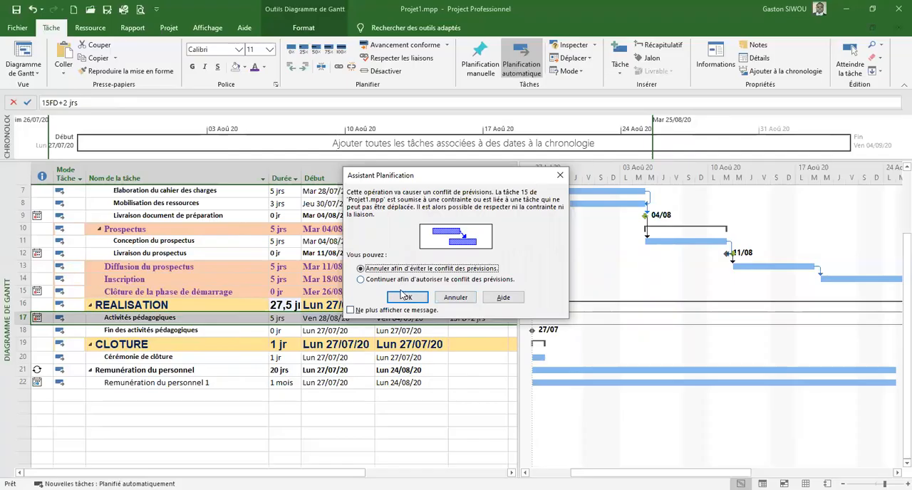
{"action": "left_click", "coordinate": [408, 298]}
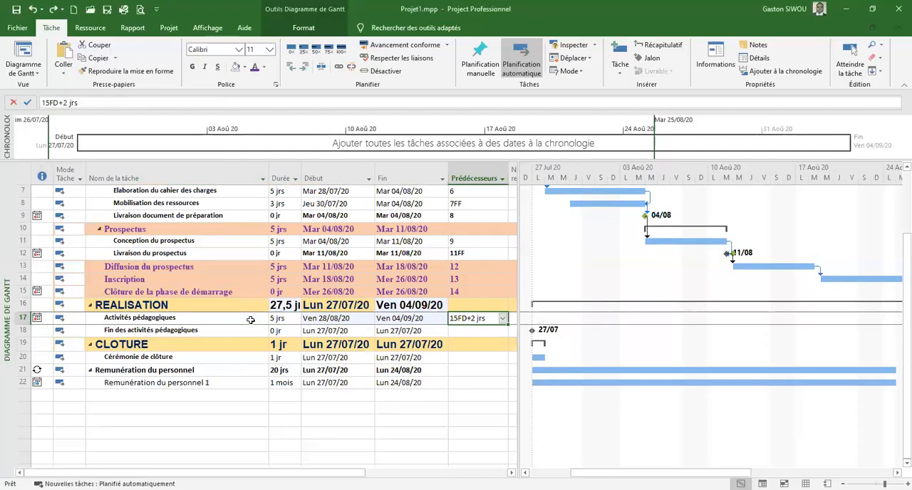
Check the constraint date of Activités pédagogiques and set the lag on its predecessor link to 3 days
{"action": "left_click", "coordinate": [251, 323]}
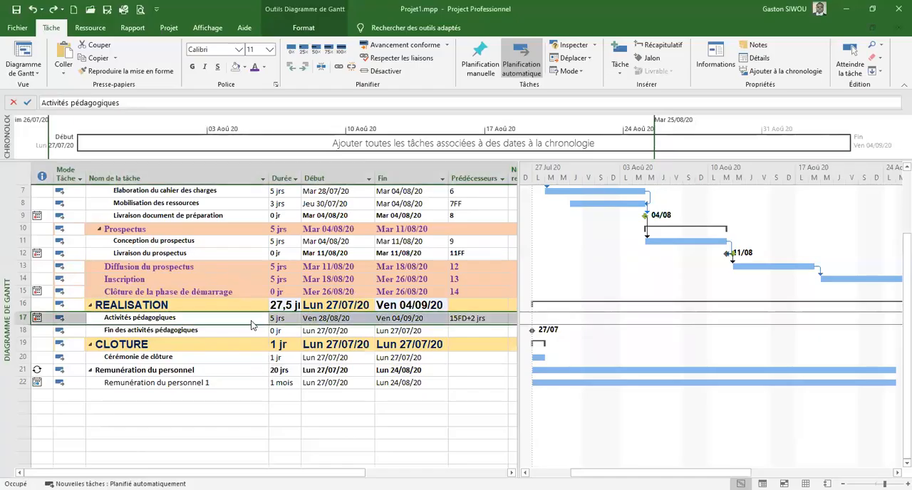
{"action": "double_click", "coordinate": [250, 325]}
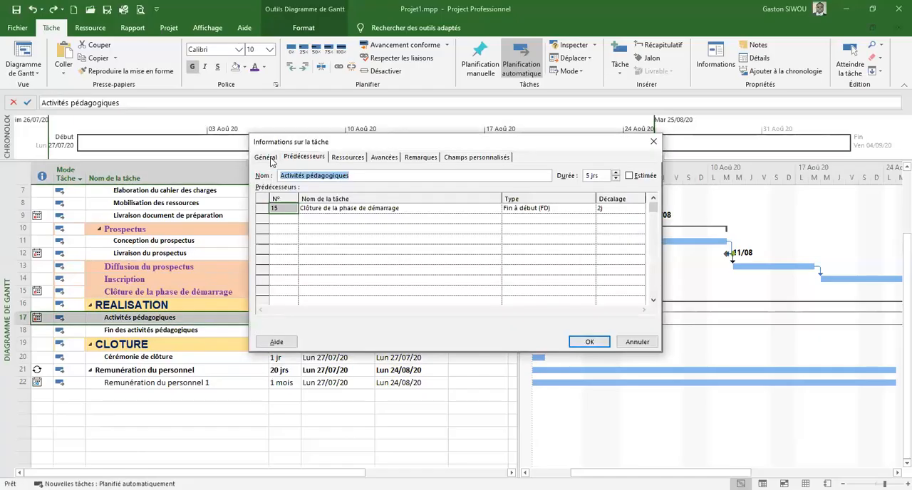
{"action": "left_click", "coordinate": [385, 158]}
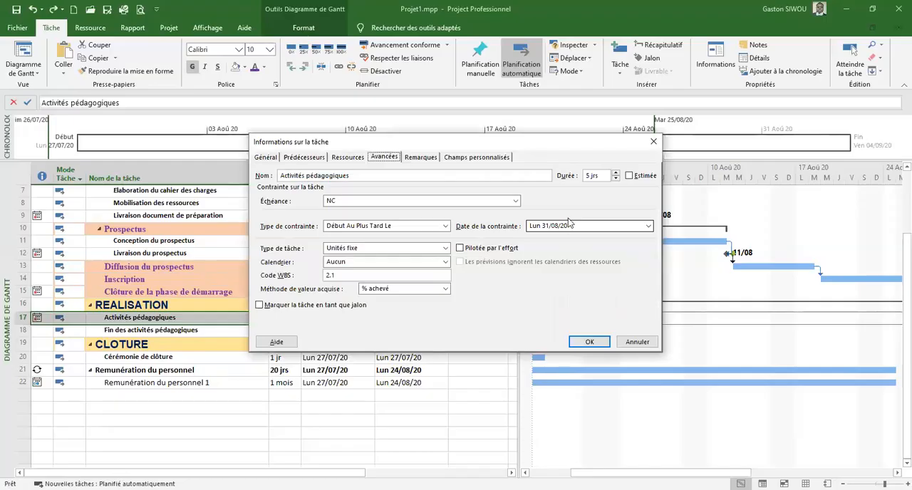
{"action": "left_click", "coordinate": [300, 159]}
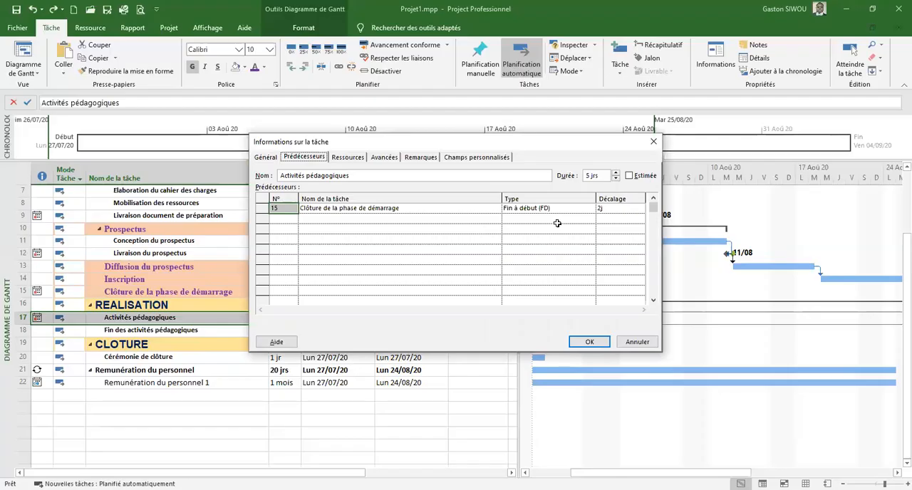
{"action": "left_click", "coordinate": [598, 208]}
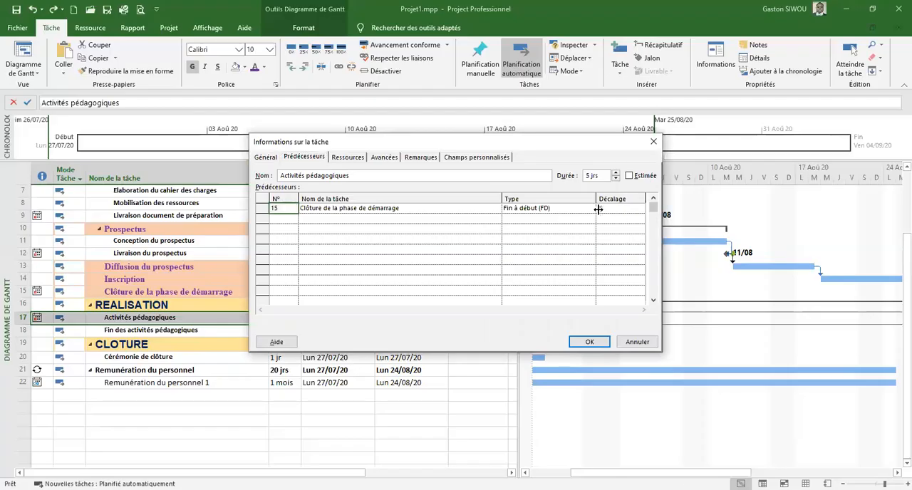
{"action": "left_click", "coordinate": [639, 206]}
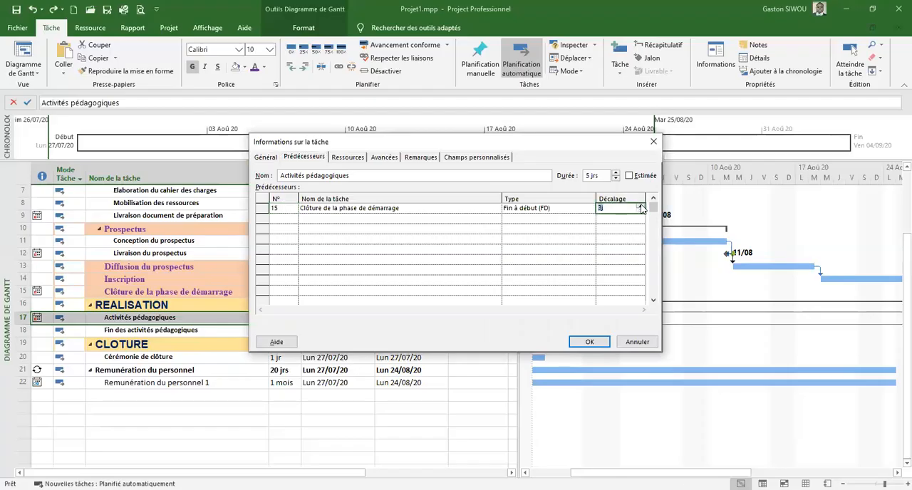
{"action": "left_click", "coordinate": [589, 343]}
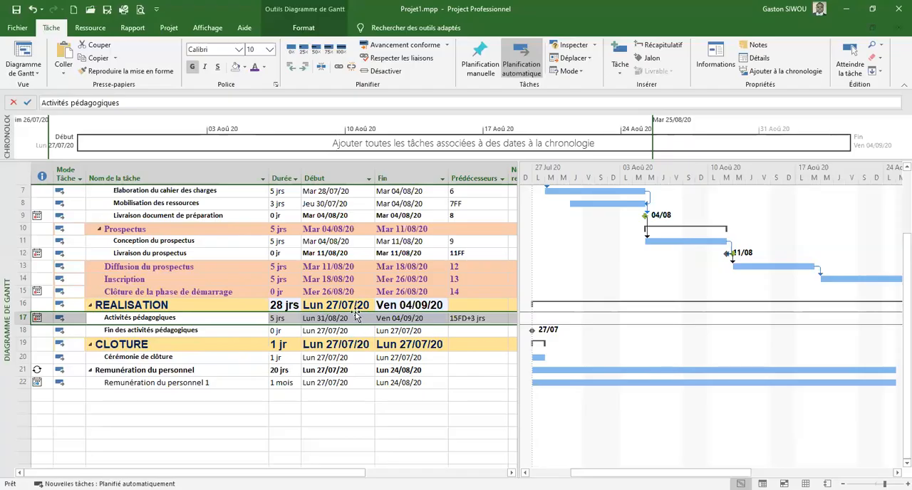
Review the predecessor link and lag of Activités pédagogiques in its task information
{"action": "left_click", "coordinate": [313, 320]}
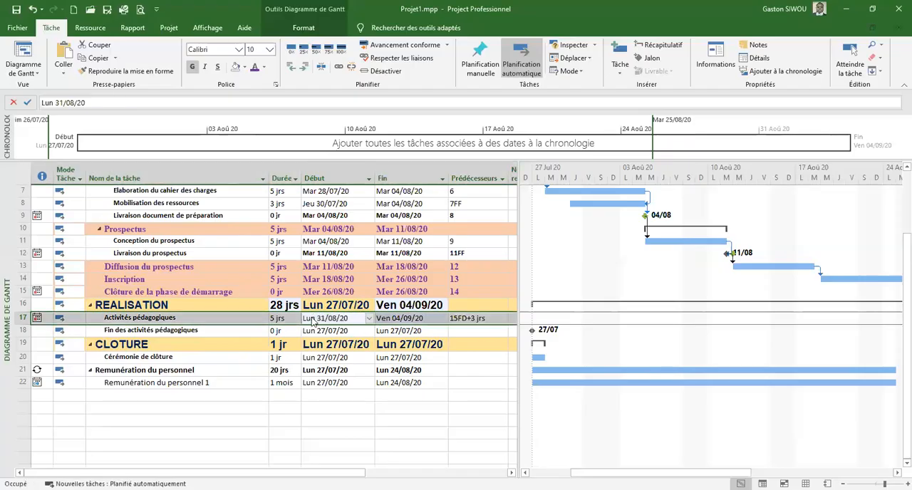
{"action": "double_click", "coordinate": [313, 321]}
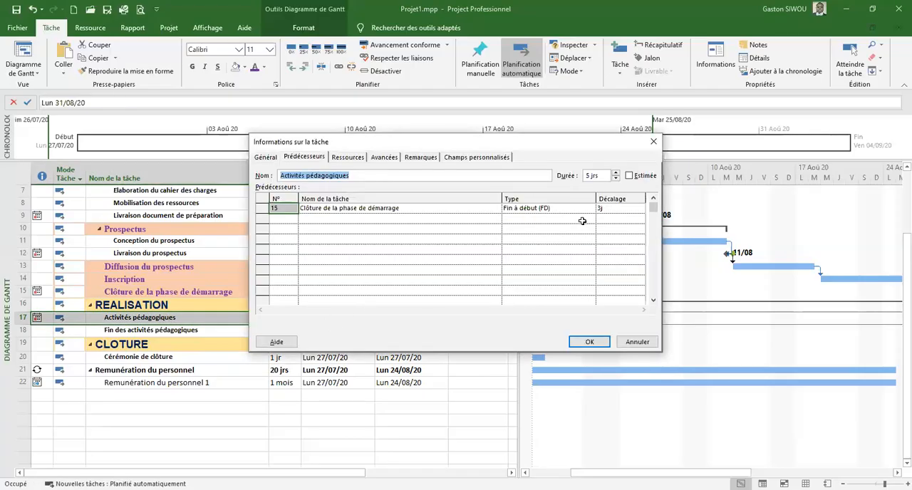
{"action": "left_click", "coordinate": [622, 208]}
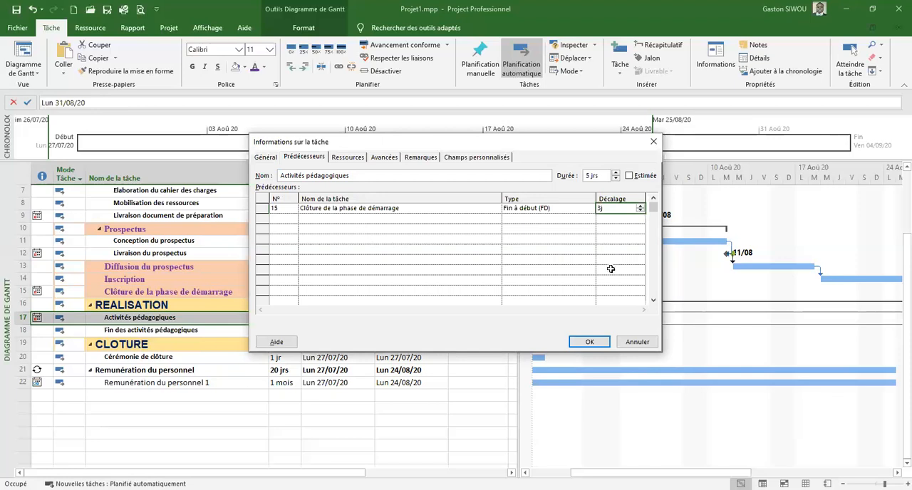
{"action": "left_click", "coordinate": [581, 347]}
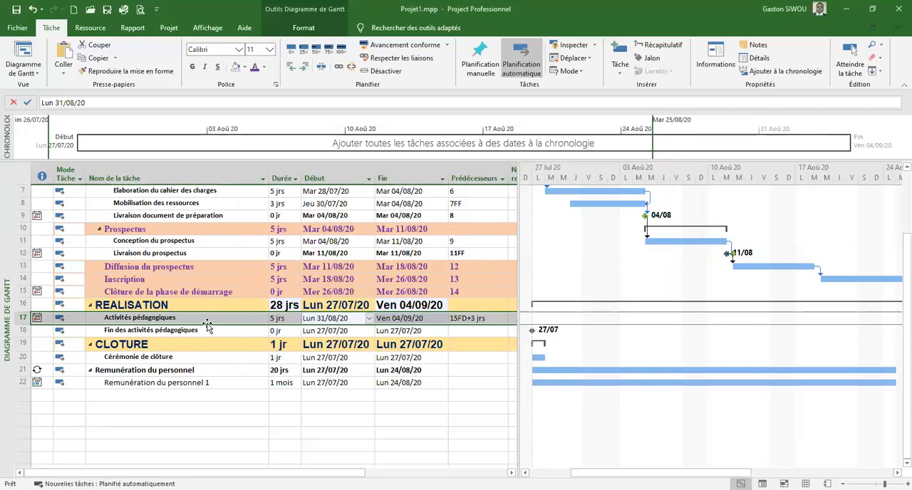
{"action": "left_click", "coordinate": [202, 322]}
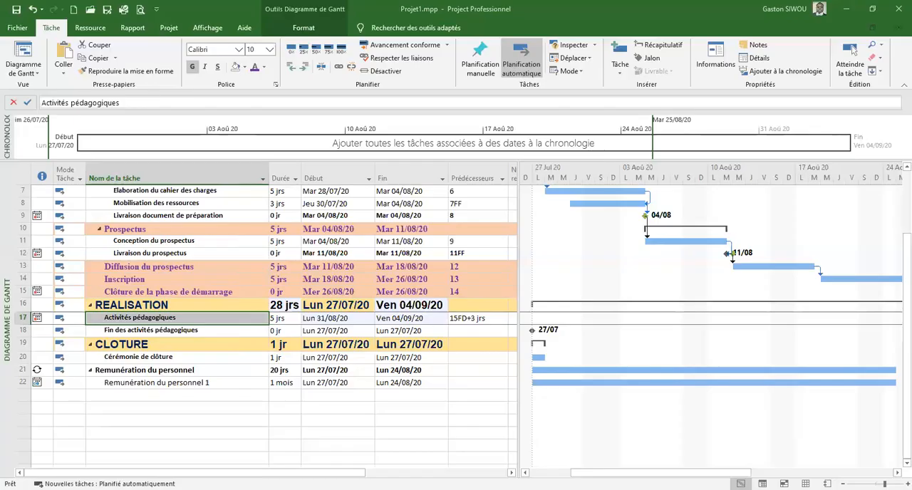
Link Fin des activités pédagogiques to task 17 with a finish-to-finish predecessor, 17FF
{"action": "left_click", "coordinate": [463, 333]}
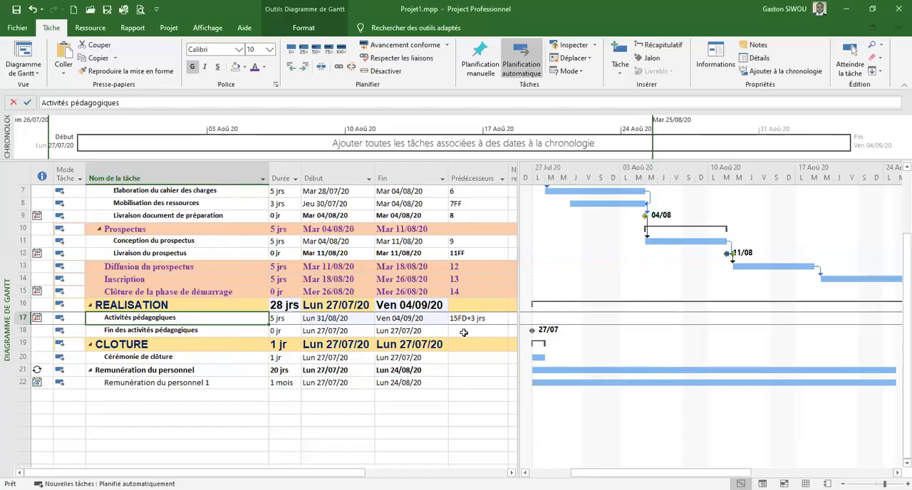
{"action": "left_click", "coordinate": [461, 331]}
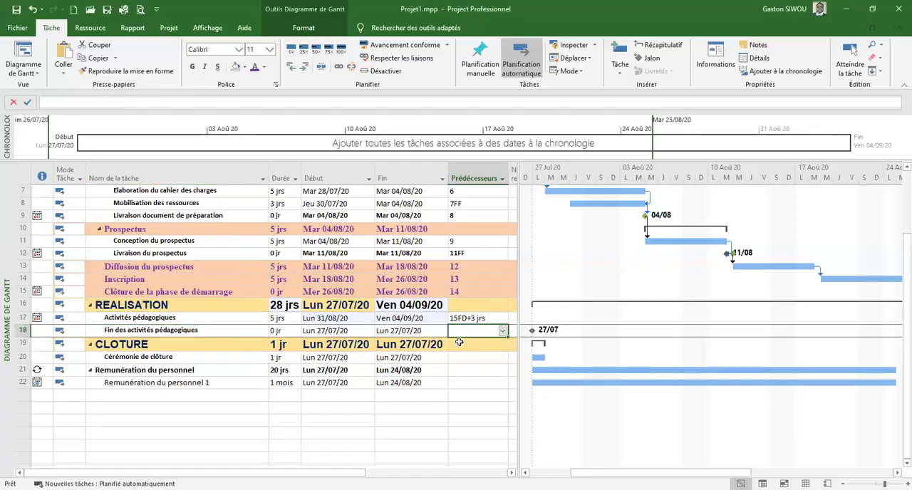
{"action": "type", "text": "17"}
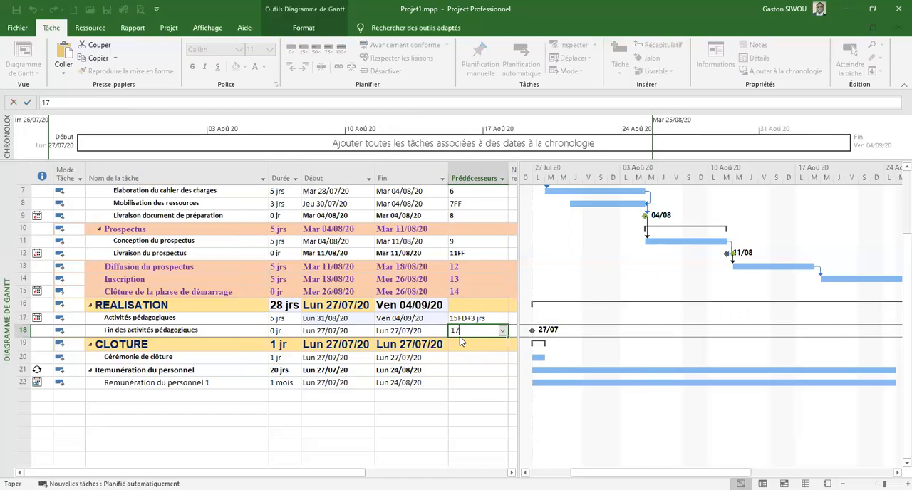
{"action": "type", "text": "FF"}
{"action": "key", "text": "Return"}
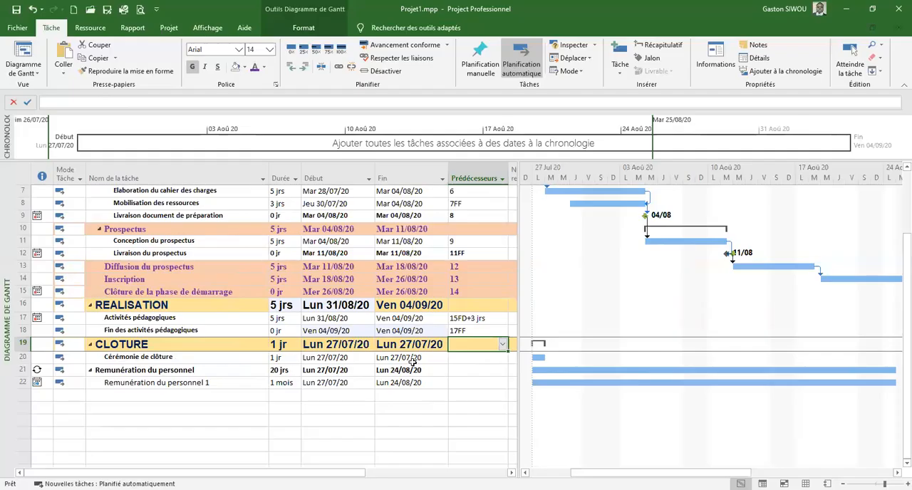
Set the predecessor of Cérémonie de clôture to 17FF so that it finishes together with Activités pédagogiques
{"action": "left_click", "coordinate": [464, 358]}
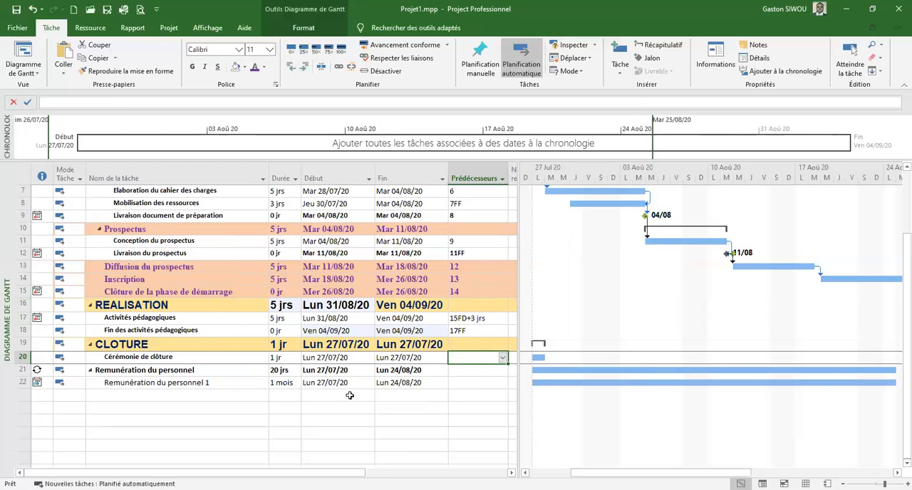
{"action": "type", "text": "17FF"}
{"action": "key", "text": "Return"}
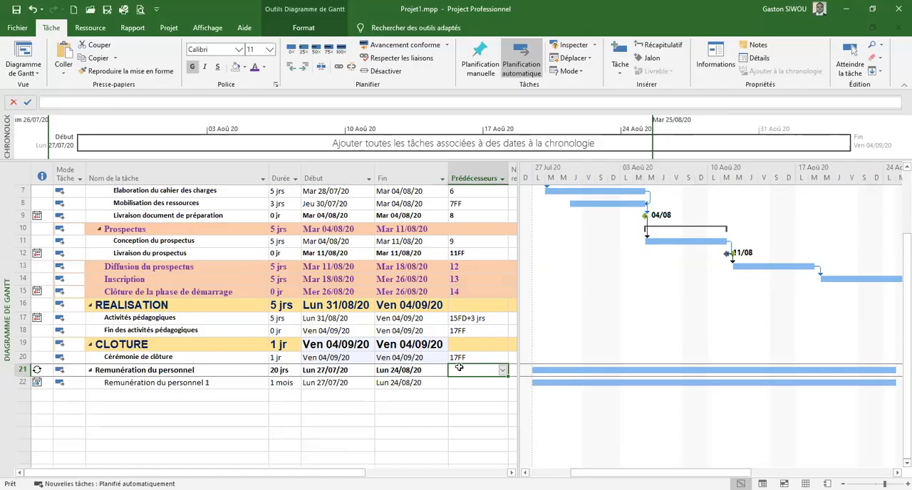
Widen the task table beside the Gantt chart to expose the resource names column
{"action": "scroll", "coordinate": [453, 324], "scroll_direction": "up", "scroll_amount": 2}
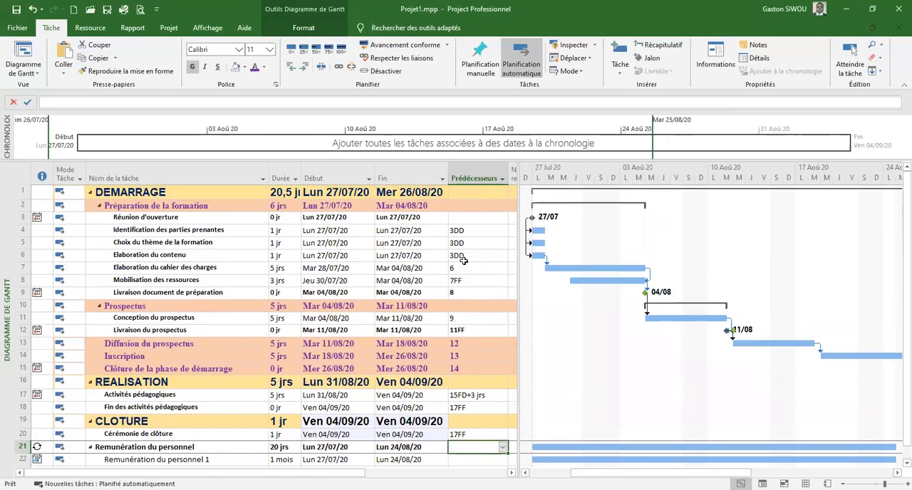
{"action": "scroll", "coordinate": [468, 342], "scroll_direction": "down", "scroll_amount": 1}
{"action": "scroll", "coordinate": [469, 363], "scroll_direction": "up", "scroll_amount": 1}
{"action": "left_click_drag", "start_coordinate": [521, 330], "coordinate": [543, 331]}
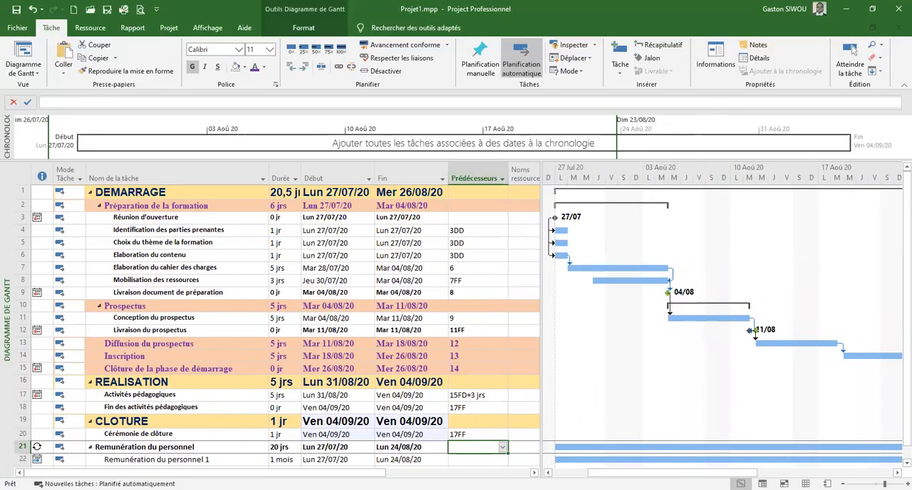
Collapse the recurring task Remunération du personnel to hide its occurrence
{"action": "scroll", "coordinate": [350, 418], "scroll_direction": "down", "scroll_amount": 2}
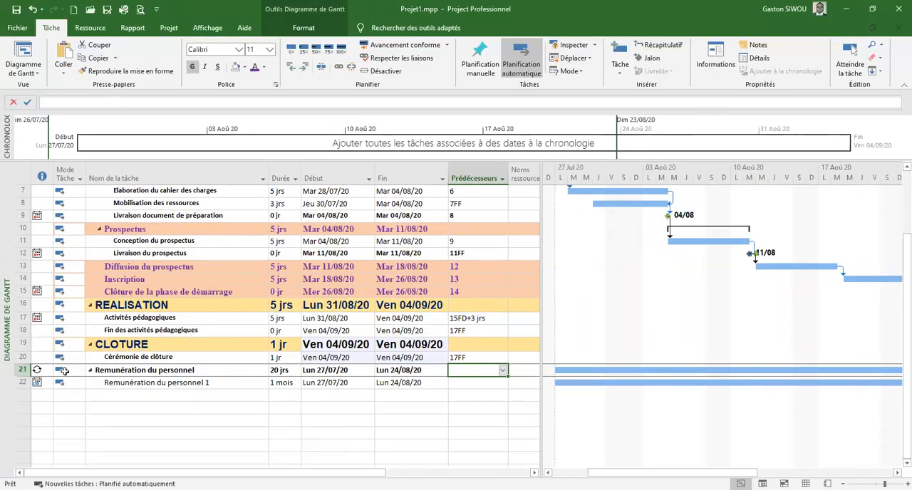
{"action": "left_click", "coordinate": [62, 371]}
{"action": "left_click", "coordinate": [91, 375]}
{"action": "left_click", "coordinate": [92, 374]}
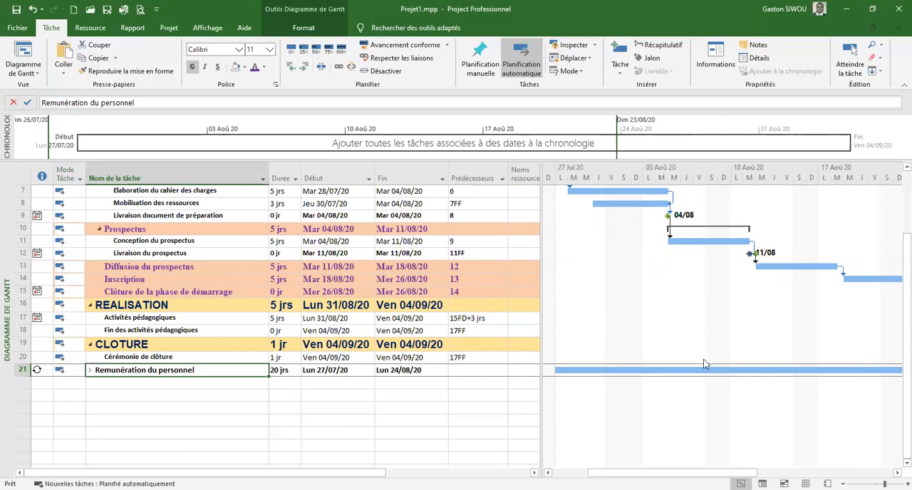
Zoom the Gantt chart to the entire project and shift the timescale back to mid-July
{"action": "scroll", "coordinate": [617, 364], "scroll_direction": "up", "scroll_amount": 2}
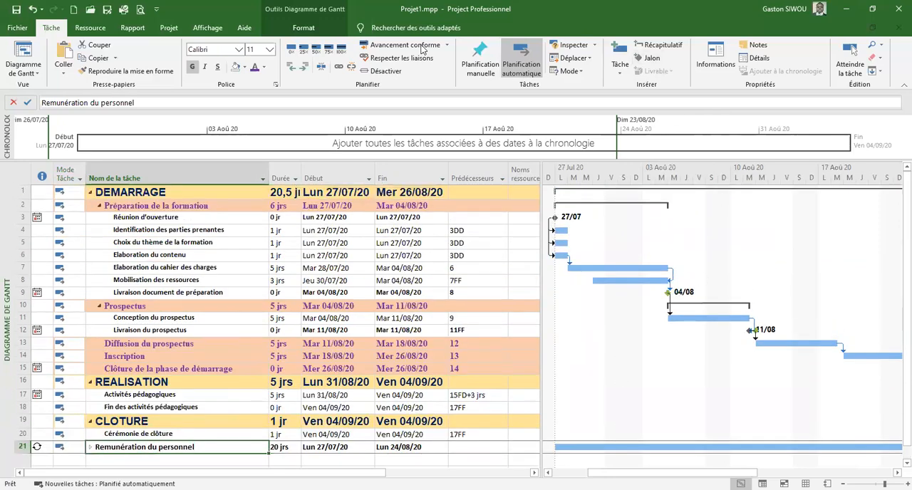
{"action": "left_click", "coordinate": [308, 30]}
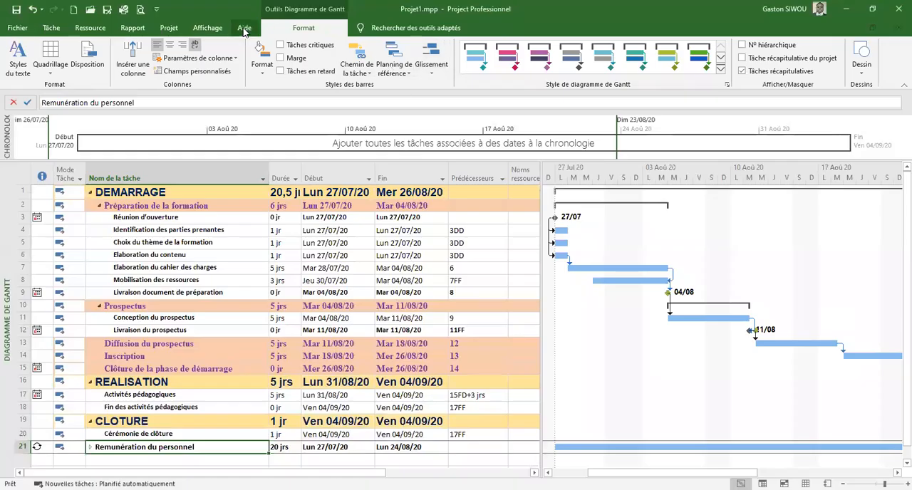
{"action": "left_click", "coordinate": [207, 28]}
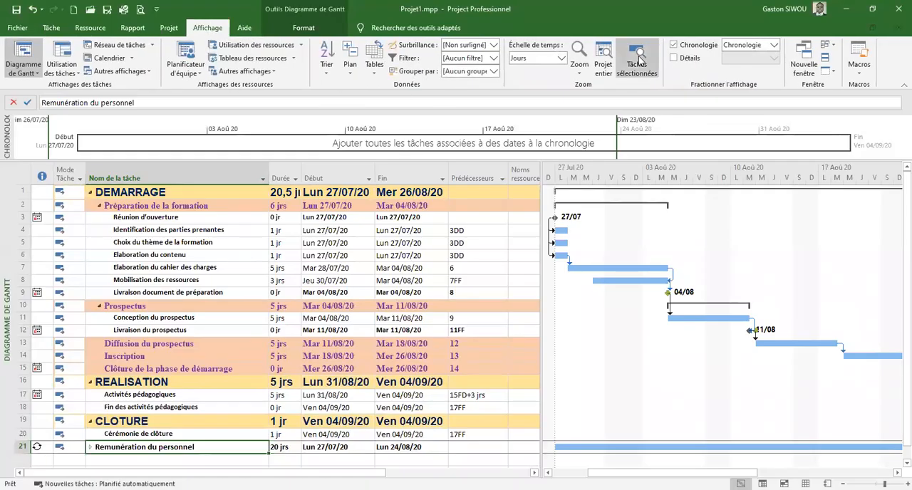
{"action": "left_click", "coordinate": [604, 64]}
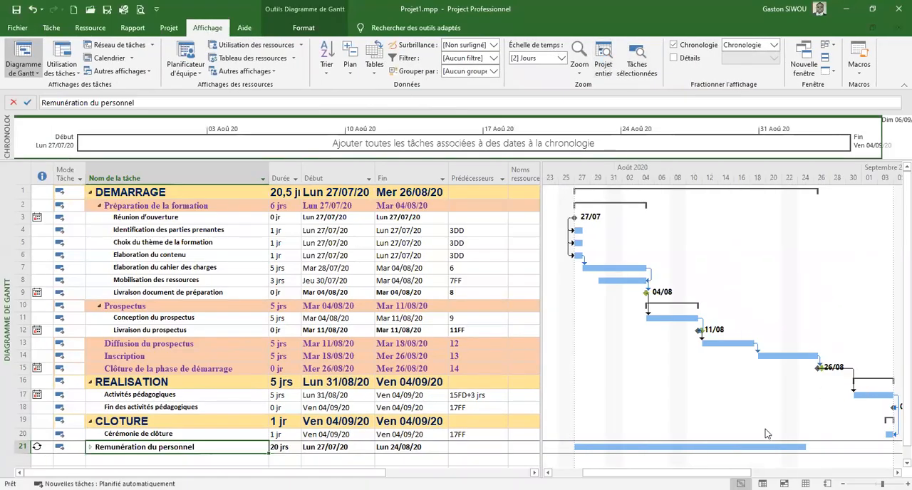
{"action": "left_click_drag", "start_coordinate": [666, 473], "coordinate": [636, 473]}
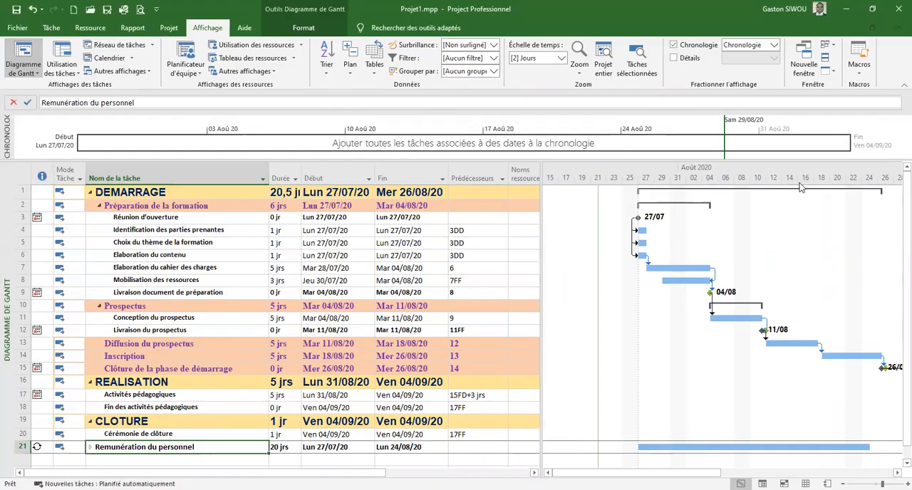
Expand Remunération du personnel and review its recurring task settings, closing them without changes
{"action": "scroll", "coordinate": [481, 333], "scroll_direction": "down", "scroll_amount": 3}
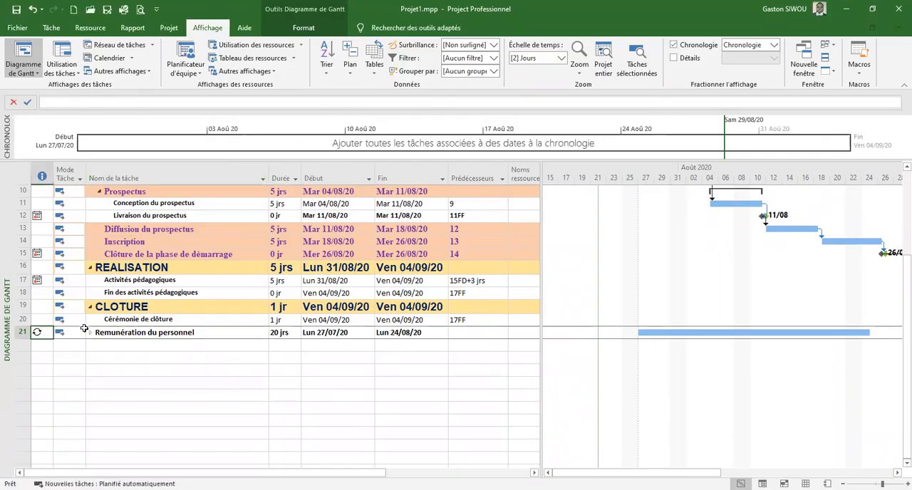
{"action": "left_click", "coordinate": [91, 332]}
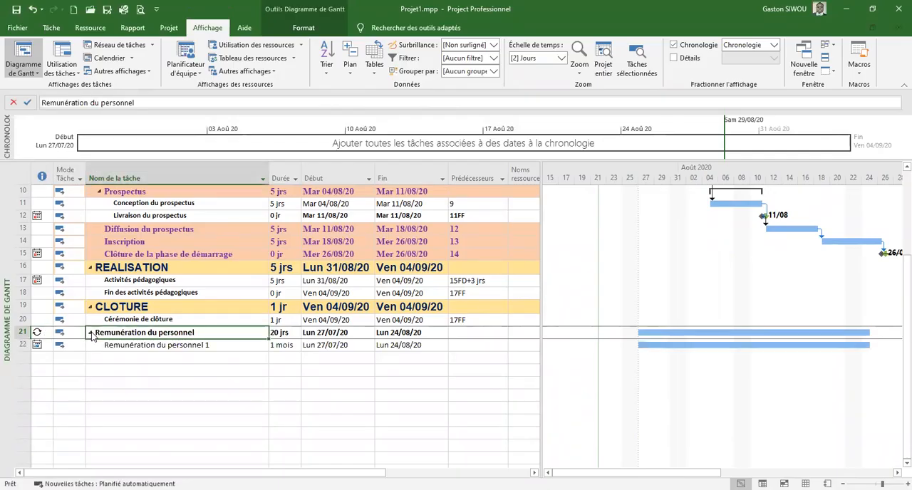
{"action": "double_click", "coordinate": [36, 331]}
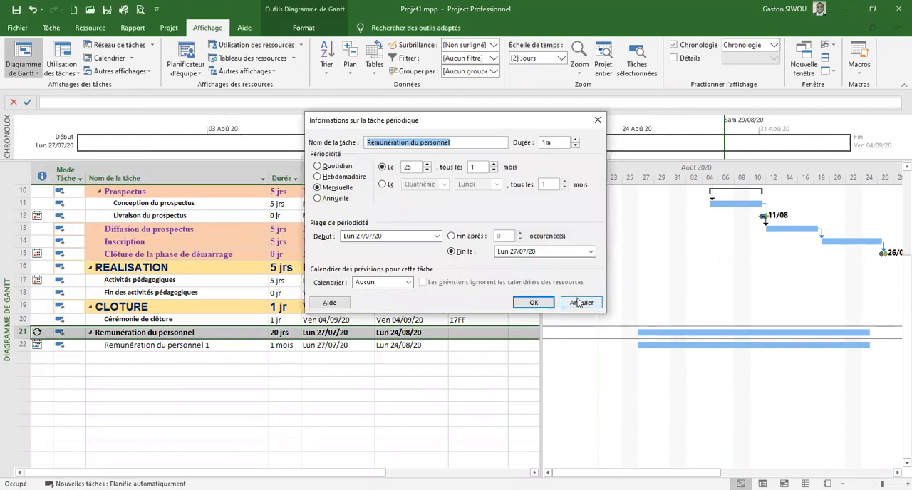
{"action": "left_click", "coordinate": [578, 303]}
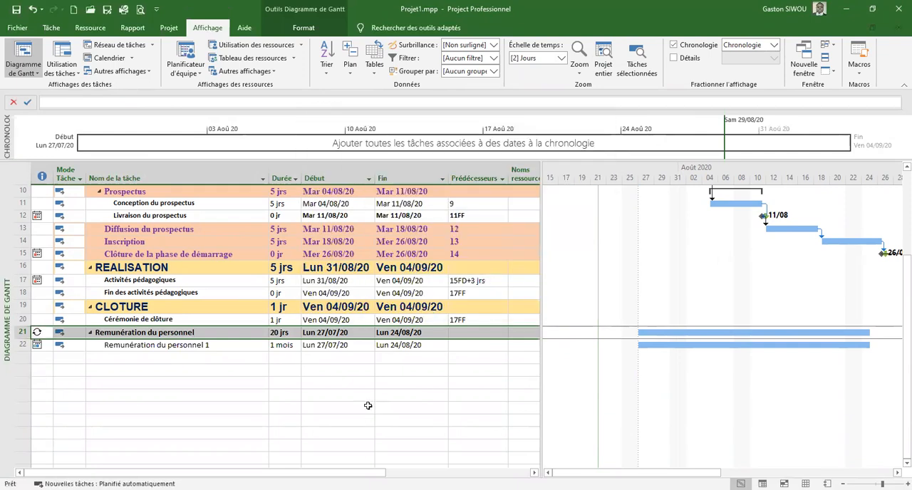
{"action": "scroll", "coordinate": [365, 415], "scroll_direction": "up", "scroll_amount": 3}
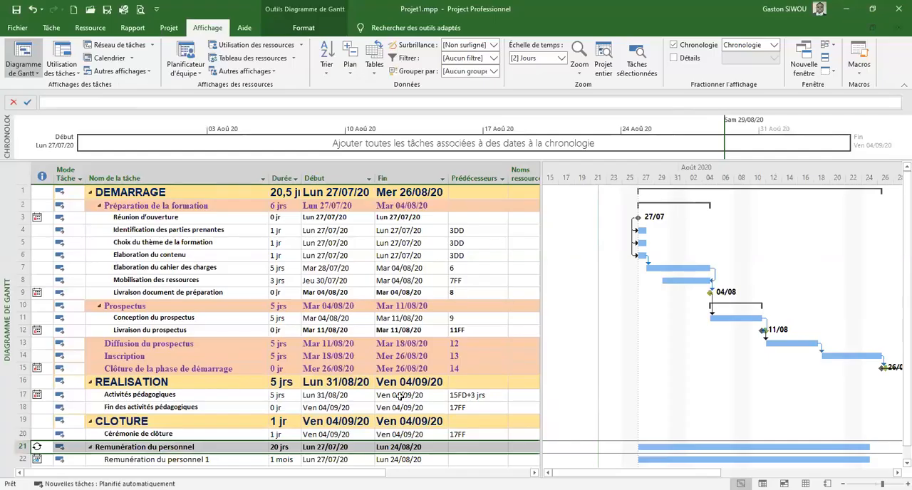
{"action": "scroll", "coordinate": [435, 384], "scroll_direction": "down", "scroll_amount": 2}
{"action": "scroll", "coordinate": [365, 330], "scroll_direction": "up", "scroll_amount": 2}
{"action": "scroll", "coordinate": [437, 399], "scroll_direction": "down", "scroll_amount": 2}
{"action": "scroll", "coordinate": [437, 399], "scroll_direction": "up", "scroll_amount": 2}
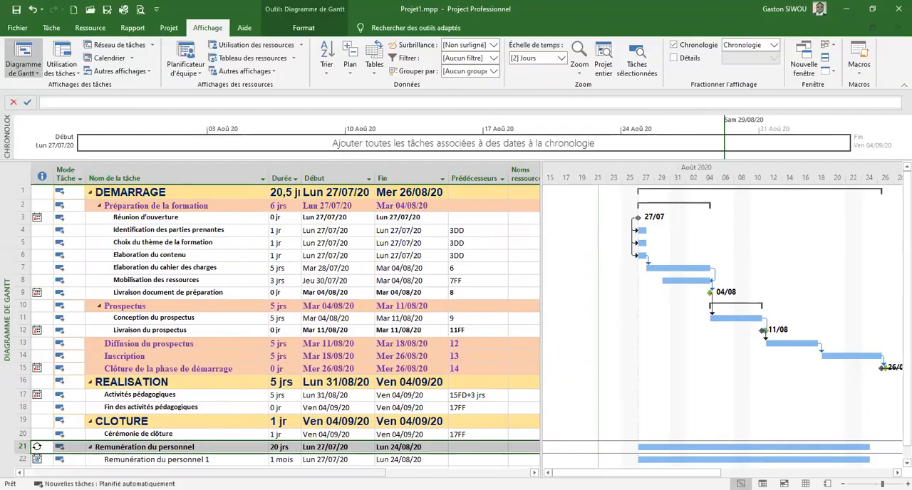
{"action": "scroll", "coordinate": [256, 433], "scroll_direction": "down", "scroll_amount": 2}
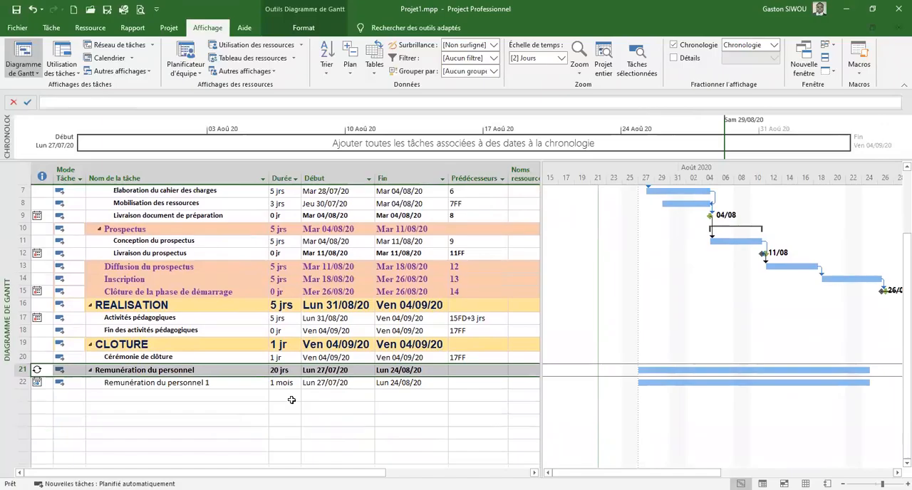